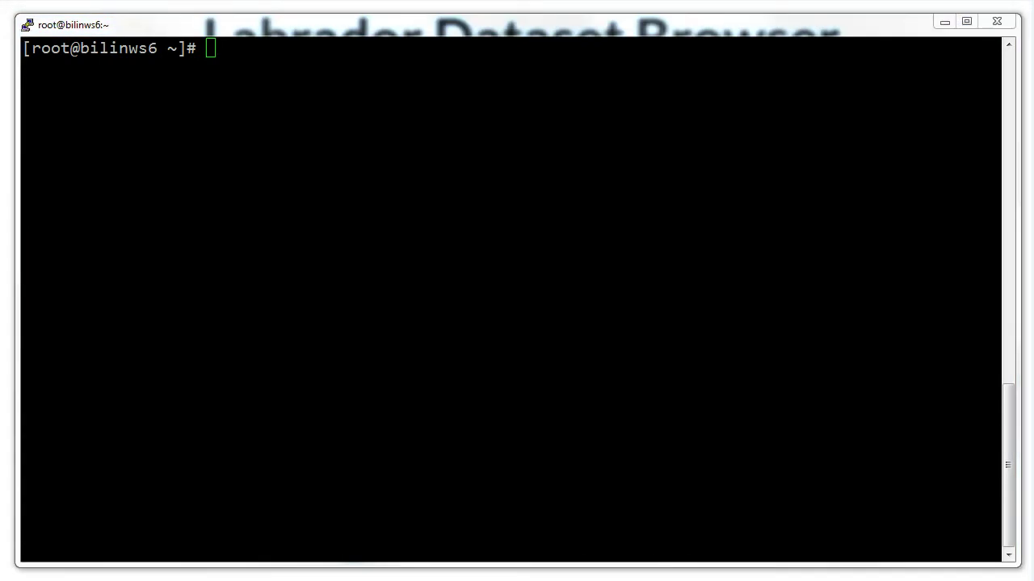
# Bring the PuTTY terminal at the root prompt into focus
pyautogui.click(456, 179)
# Run yum install httpd, confirm with y, then clear the terminal screen
pyautogui.rightClick(455, 178)
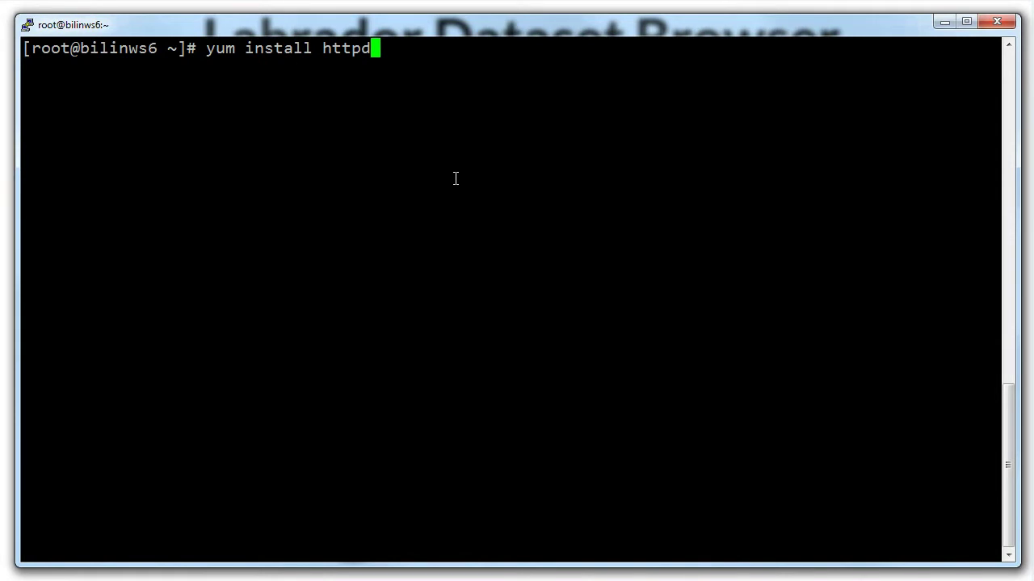
pyautogui.press('Return')
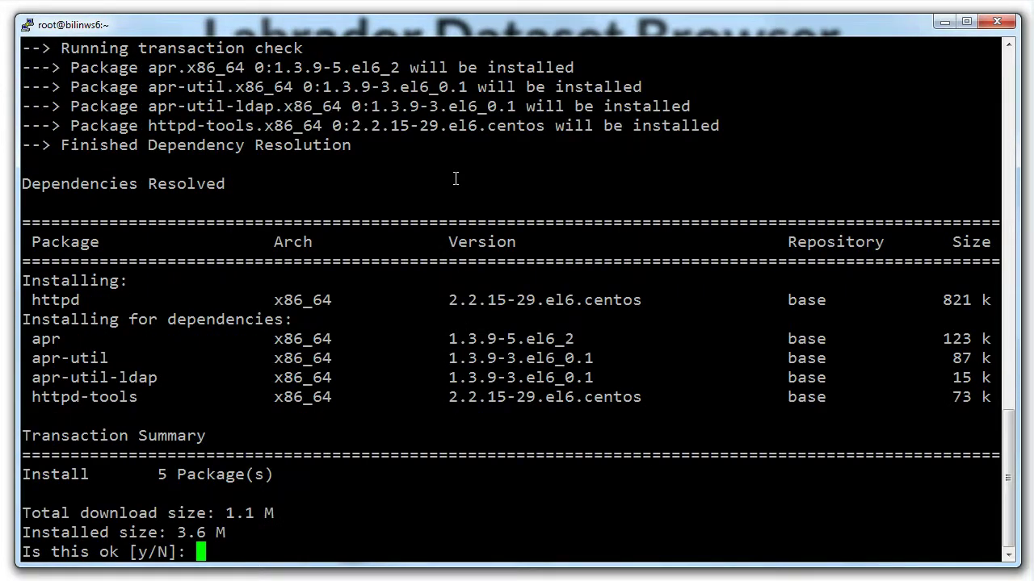
pyautogui.write('y')
pyautogui.press('Return')
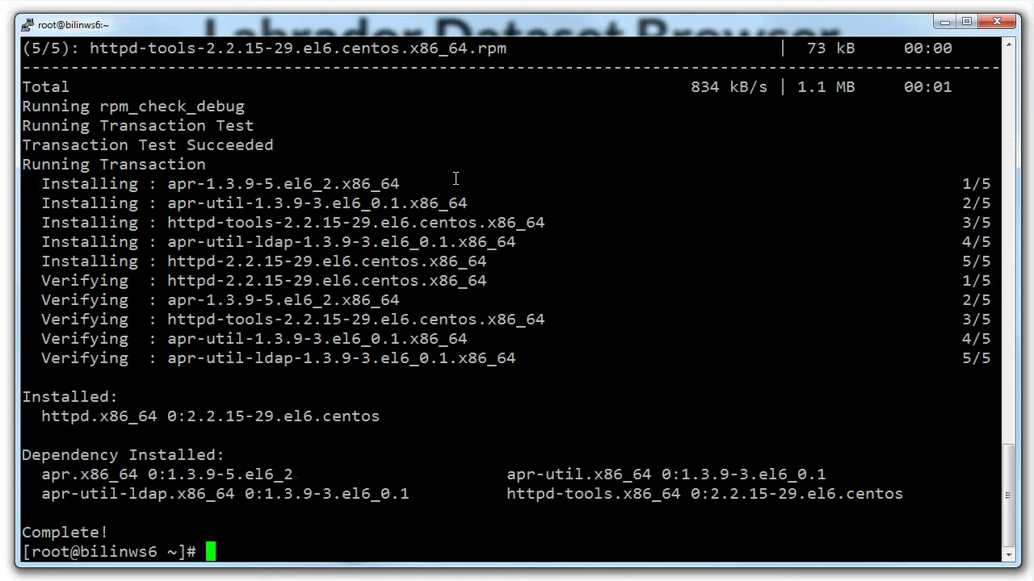
pyautogui.press('Return')
pyautogui.press('Return')
pyautogui.press('Return')
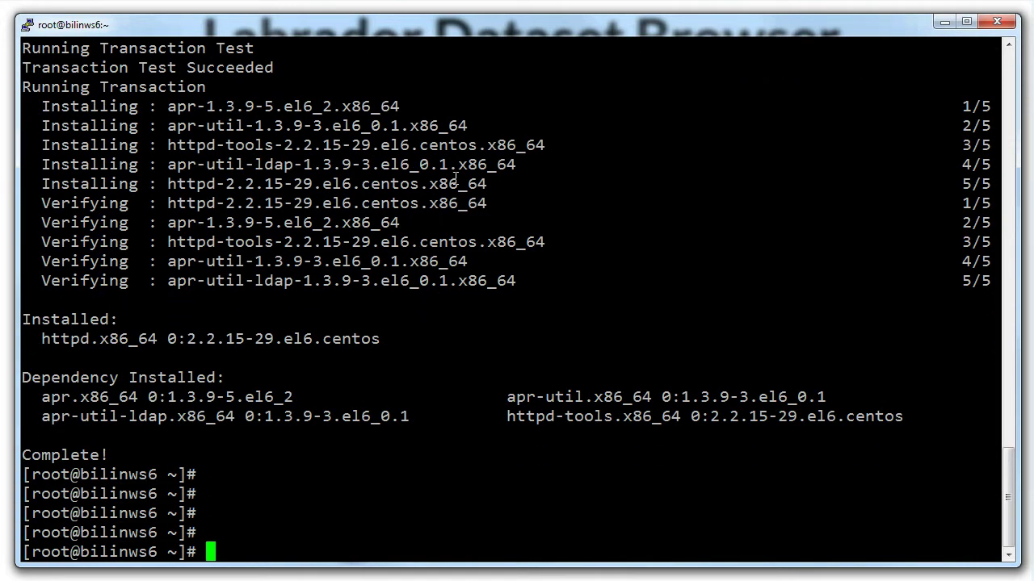
pyautogui.hotkey('ctrl', 'l')
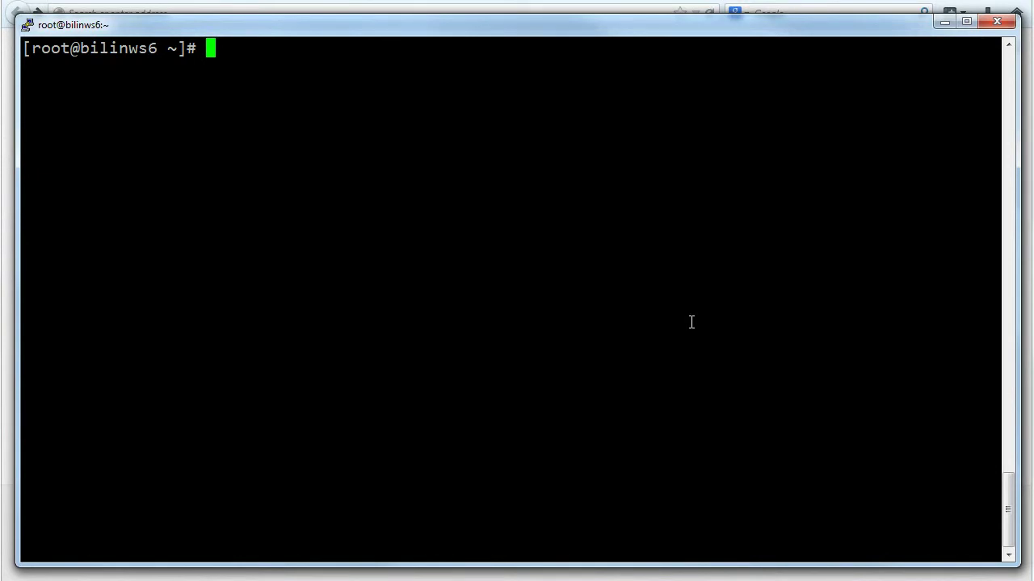
# Run service httpd start to launch the Apache web server
pyautogui.press('Up')
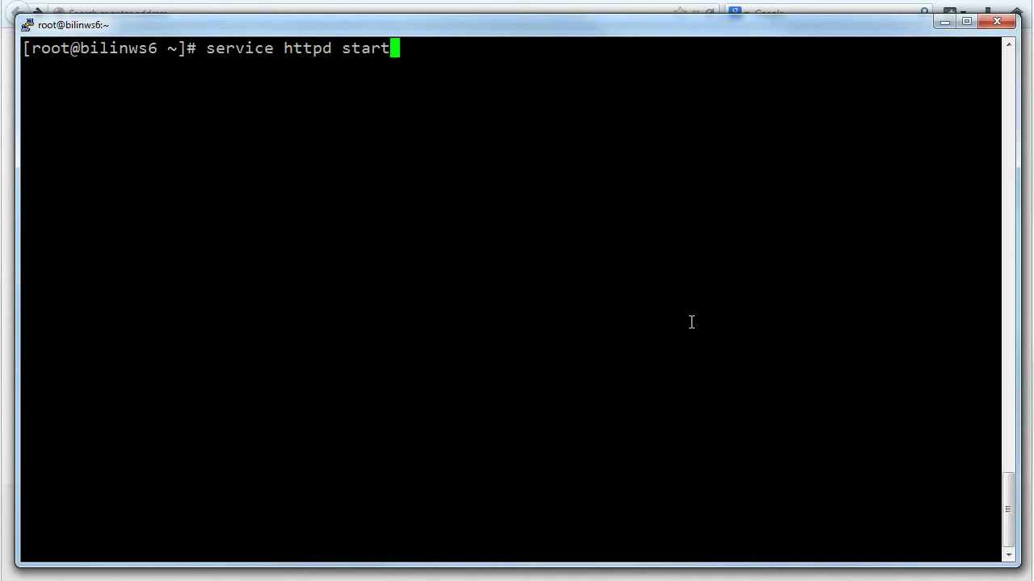
pyautogui.press('Return')
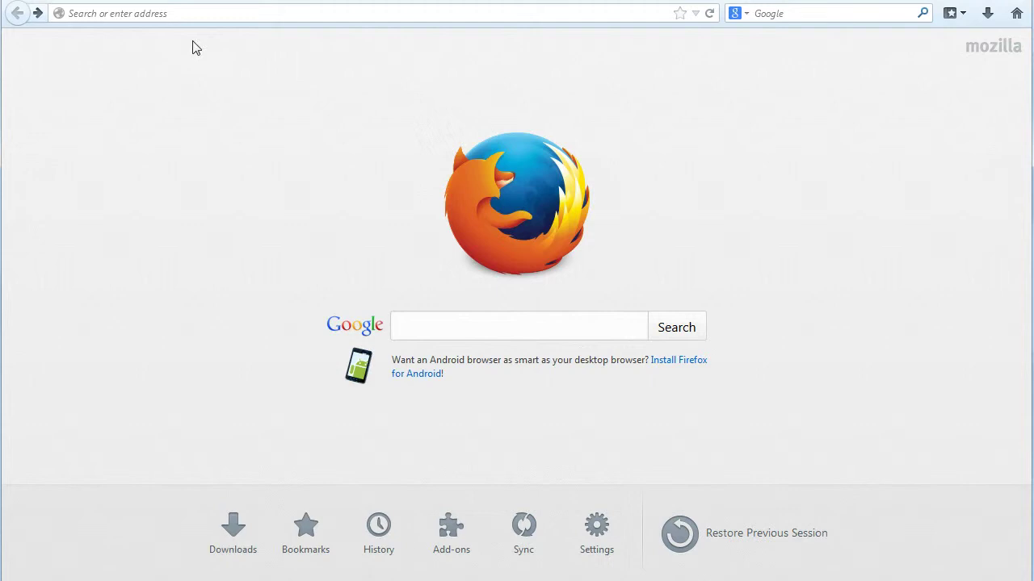
pyautogui.click(215, 11)
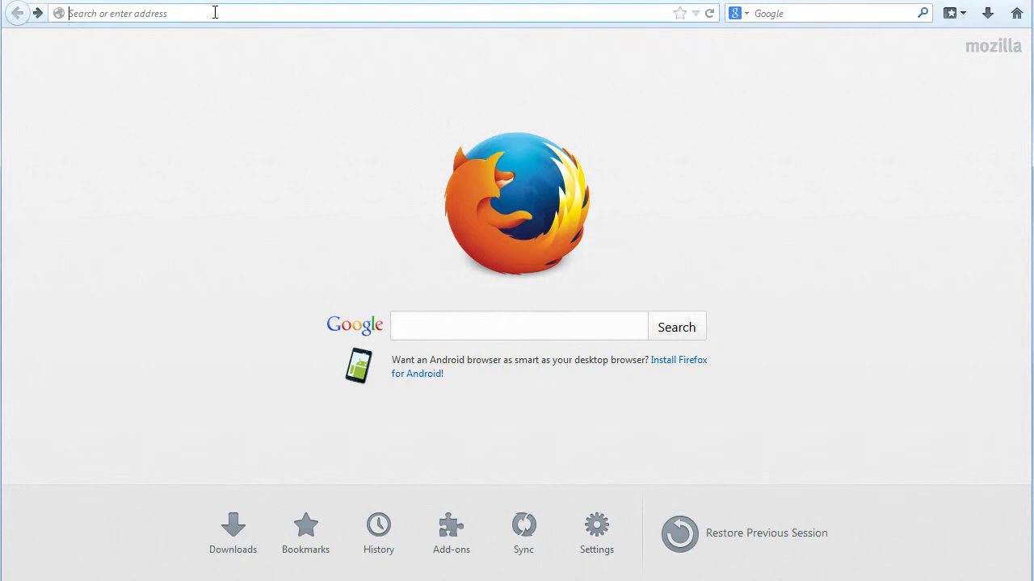
pyautogui.write('http://bilinws6/')
pyautogui.press('Return')
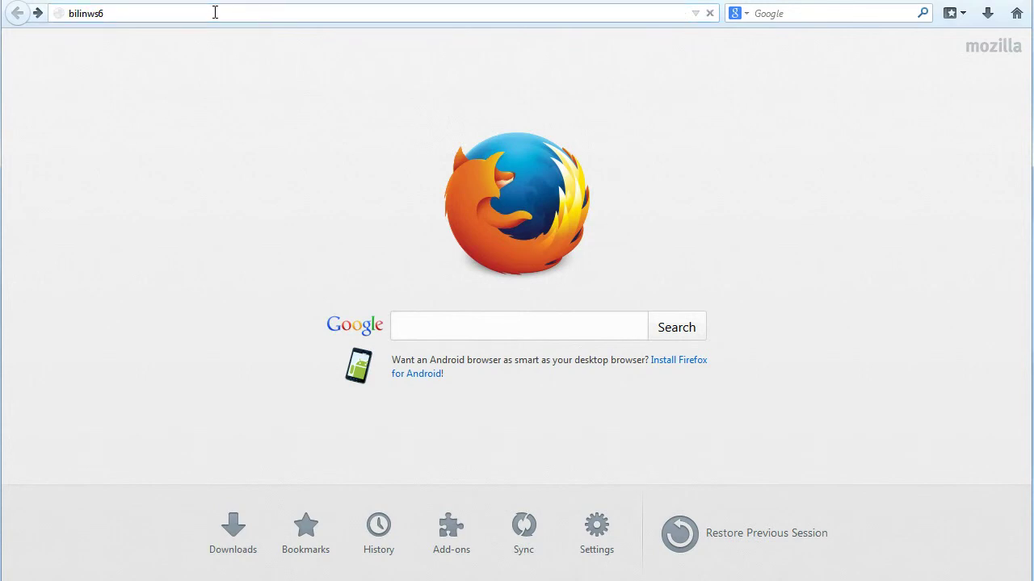
pyautogui.click(710, 14)
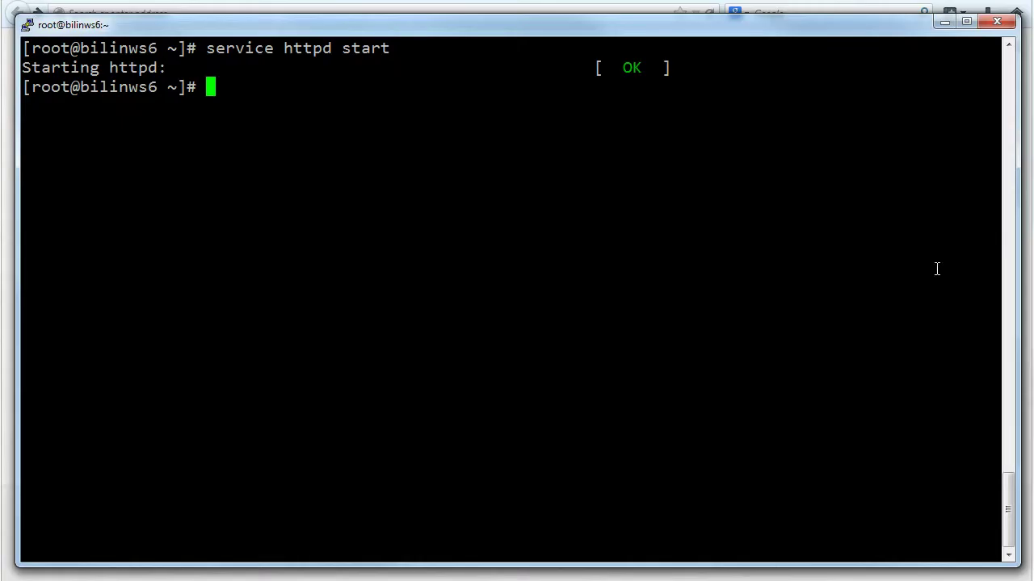
# Clear the screen and launch system-config-firewall-tui, opening its Customize trusted services list
pyautogui.write('clear')
pyautogui.press('Return')
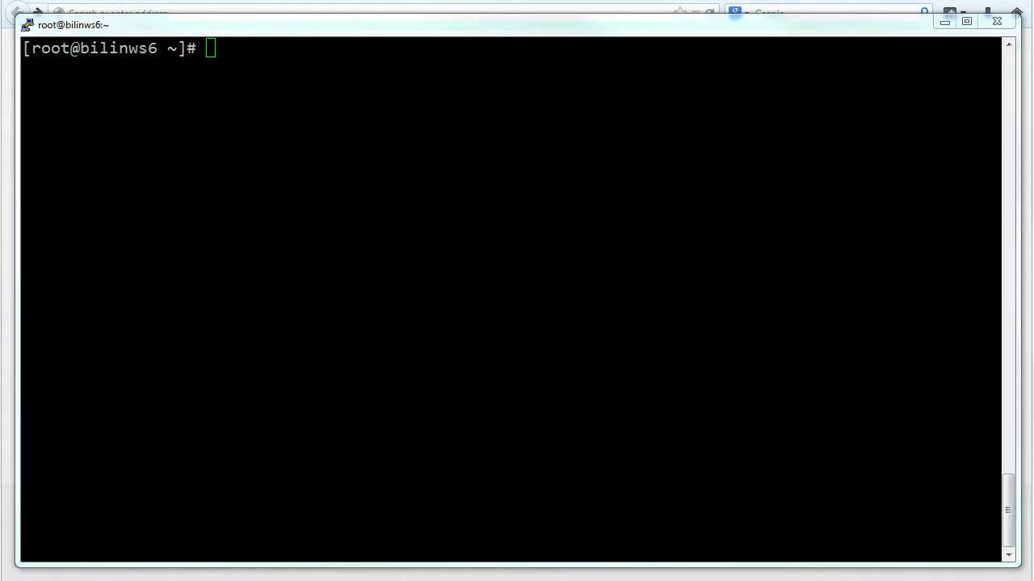
pyautogui.rightClick(513, 307)
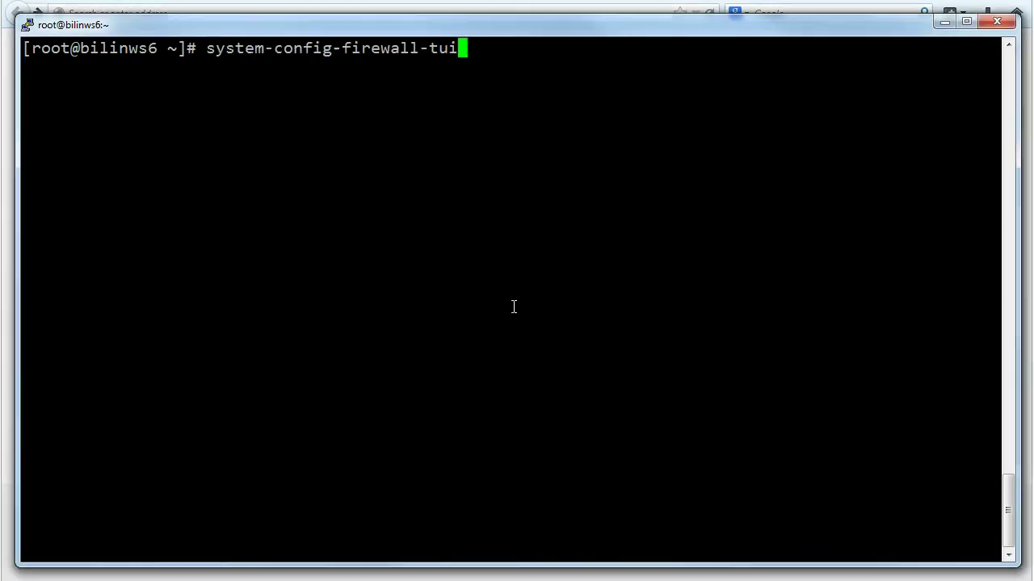
pyautogui.press('Return')
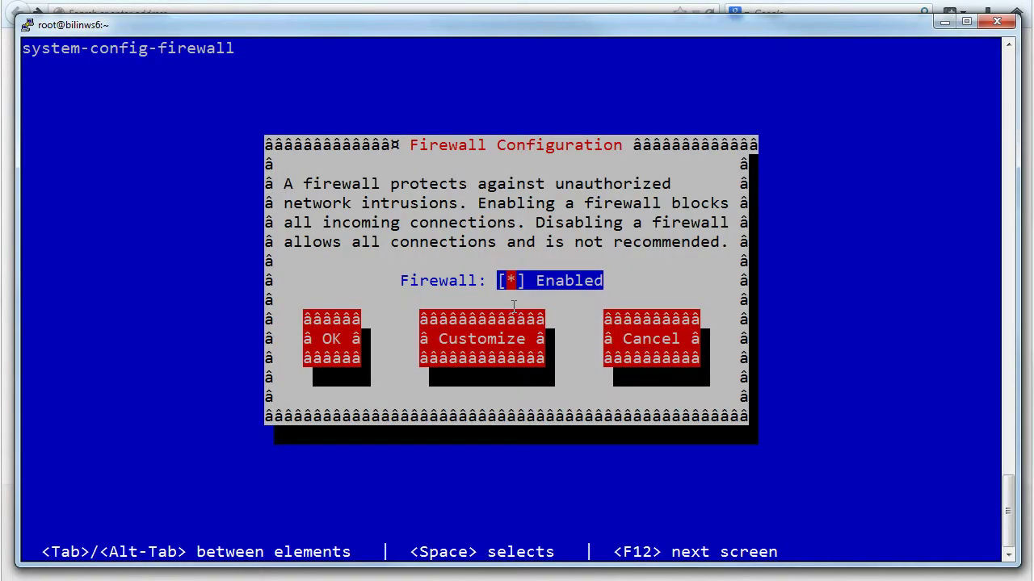
pyautogui.press('Tab')
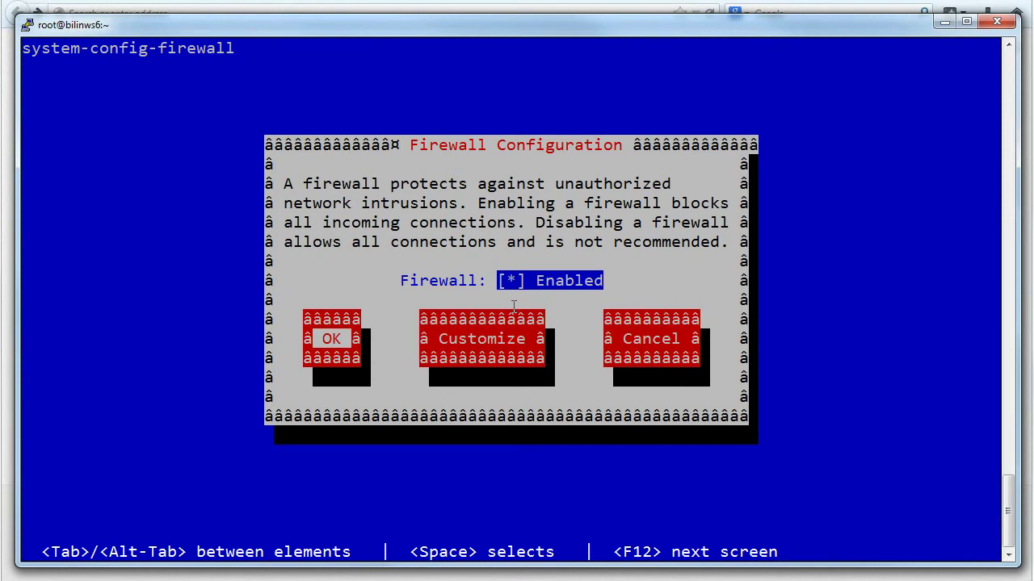
pyautogui.press('Tab')
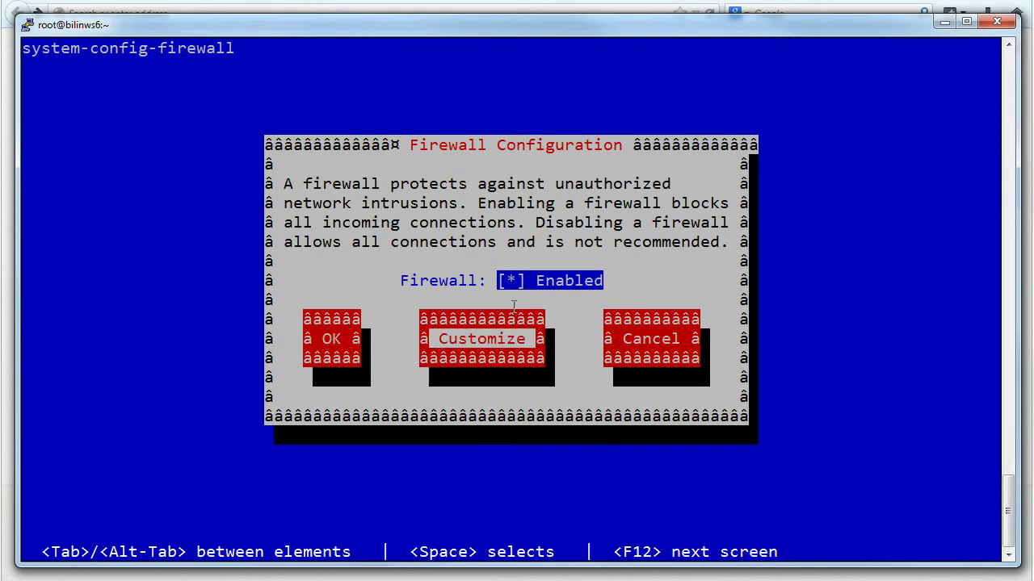
pyautogui.press('Return')
# Mark WWW (HTTP) and Secure WWW (HTTPS) as trusted services
pyautogui.press('Down')
pyautogui.press('Down')
pyautogui.press('Down')
pyautogui.press('Down')
pyautogui.press('Down')
pyautogui.press('Down')
pyautogui.press('Down')
pyautogui.press('Down')
pyautogui.press('Down')
pyautogui.press('Down')
pyautogui.press('Down')
pyautogui.press('Down')
pyautogui.press('Down')
pyautogui.press('Down')
pyautogui.press('Down')
pyautogui.press('Down')
pyautogui.press('Down')
pyautogui.press('Down')
pyautogui.press('Down')
pyautogui.press('Down')
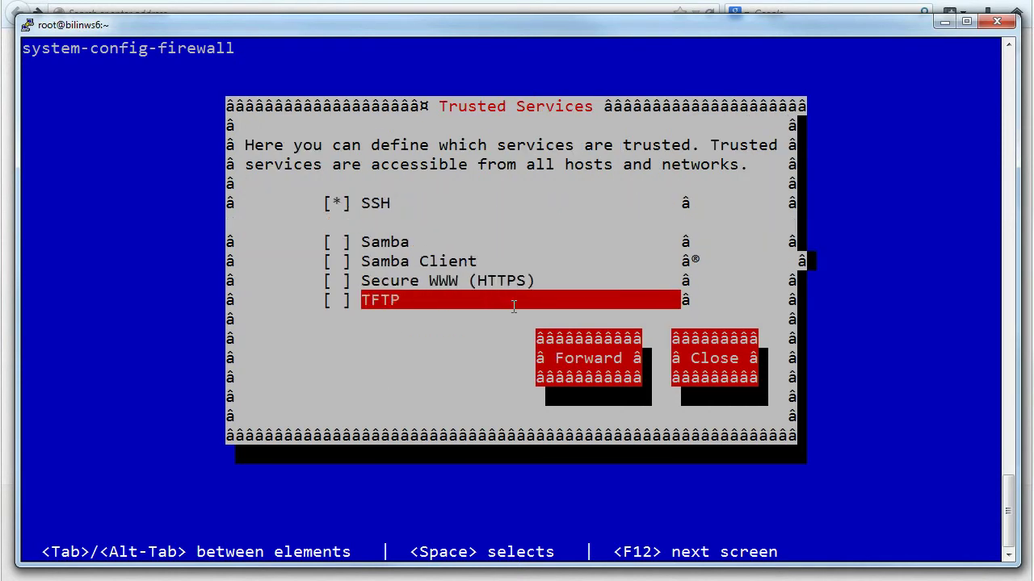
pyautogui.press('Down')
pyautogui.press('Down')
pyautogui.press('Down')
pyautogui.press('Down')
pyautogui.press('space')
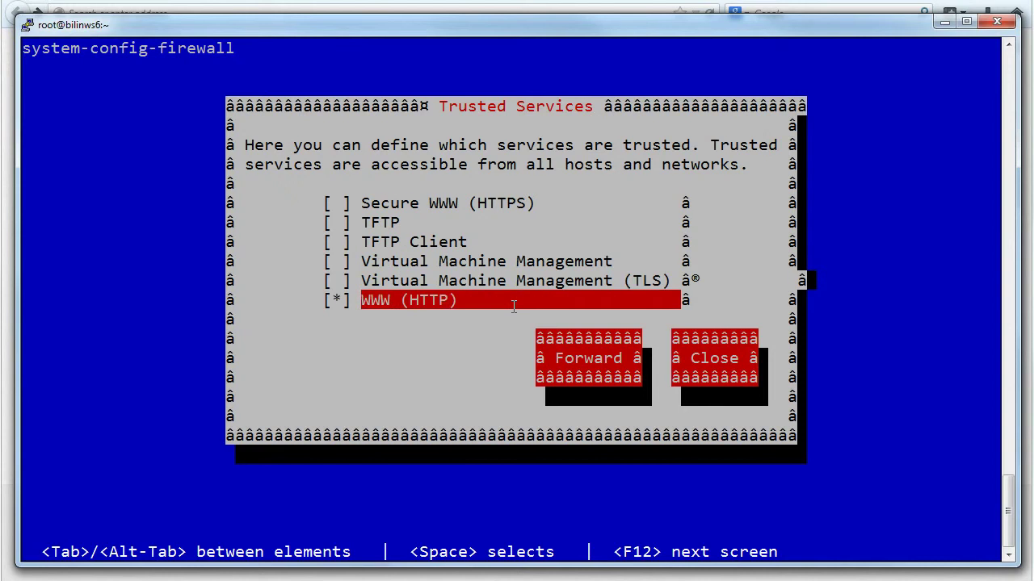
pyautogui.press('Up')
pyautogui.press('Up')
pyautogui.press('Up')
pyautogui.press('Up')
pyautogui.press('Up')
pyautogui.press('space')
pyautogui.press('Down')
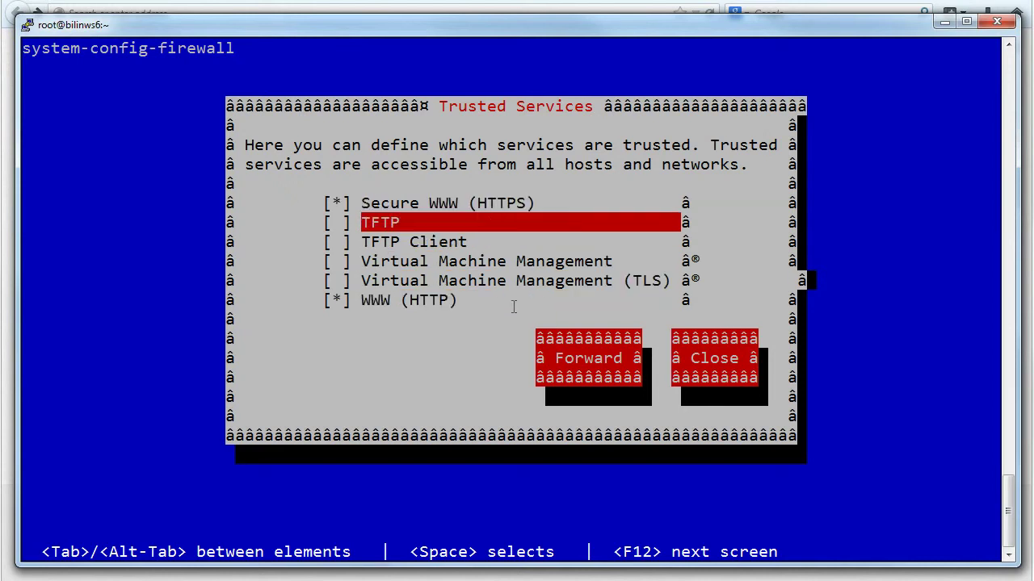
pyautogui.press('Tab')
# Pass unchanged through Other Ports, Trusted Interfaces, Masquerading, Port Forwarding, ICMP Filter and Custom Rules
pyautogui.press('Return')
pyautogui.press('Tab')
pyautogui.press('Tab')
pyautogui.press('Tab')
pyautogui.press('Tab')
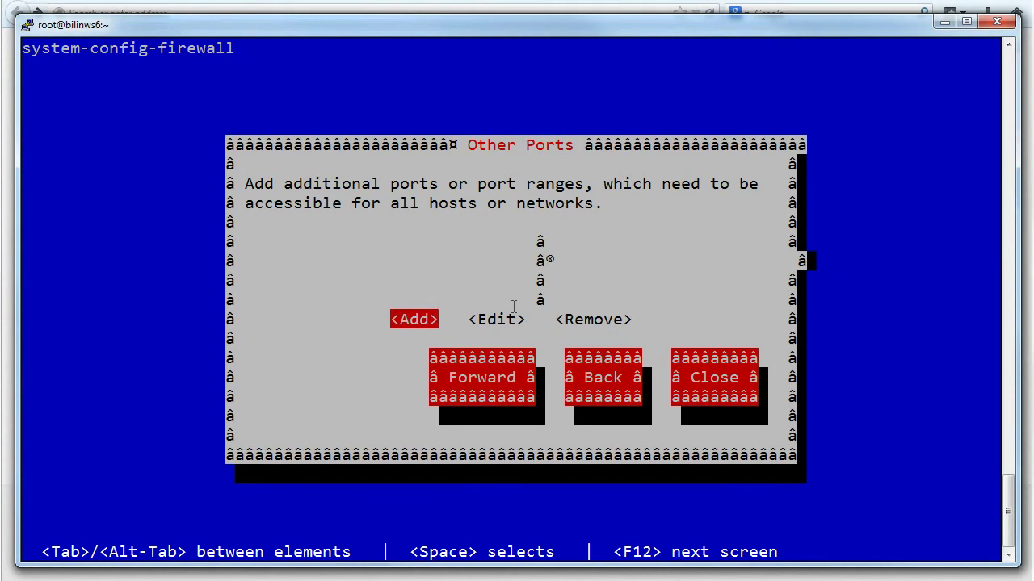
pyautogui.press('Return')
pyautogui.press('Tab')
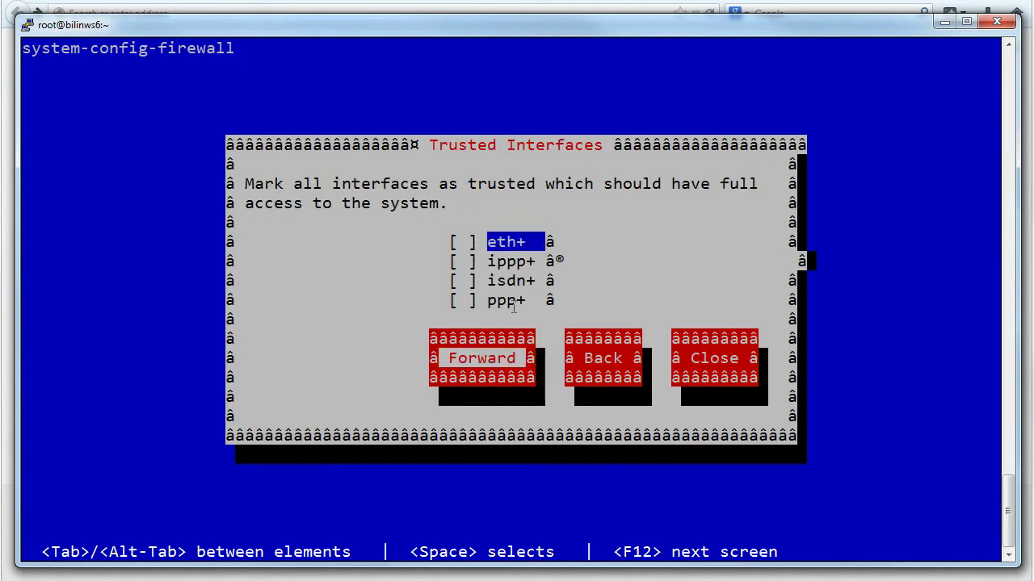
pyautogui.press('Return')
pyautogui.press('Tab')
pyautogui.press('Return')
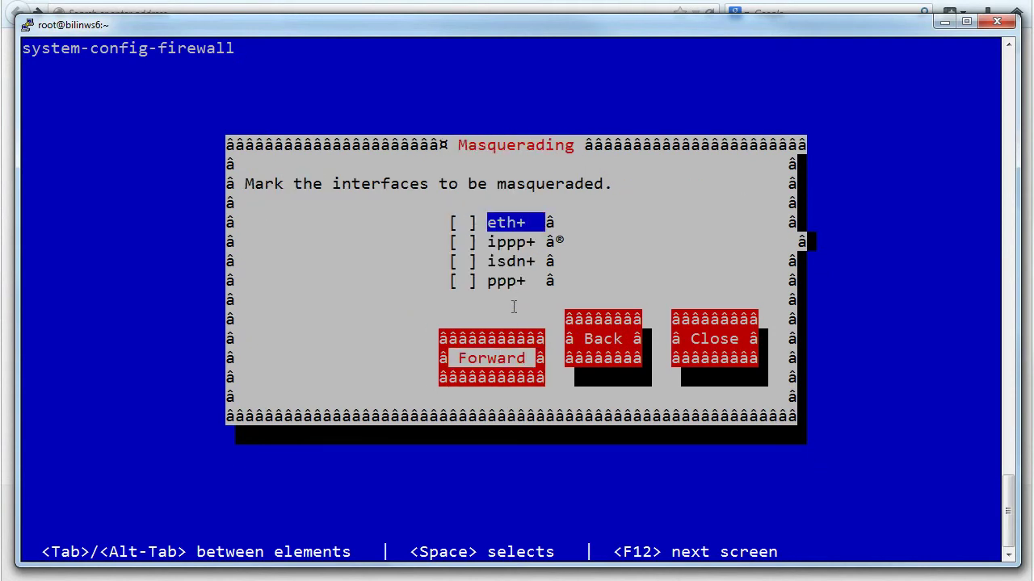
pyautogui.press('Tab')
pyautogui.press('Tab')
pyautogui.press('Tab')
pyautogui.press('Return')
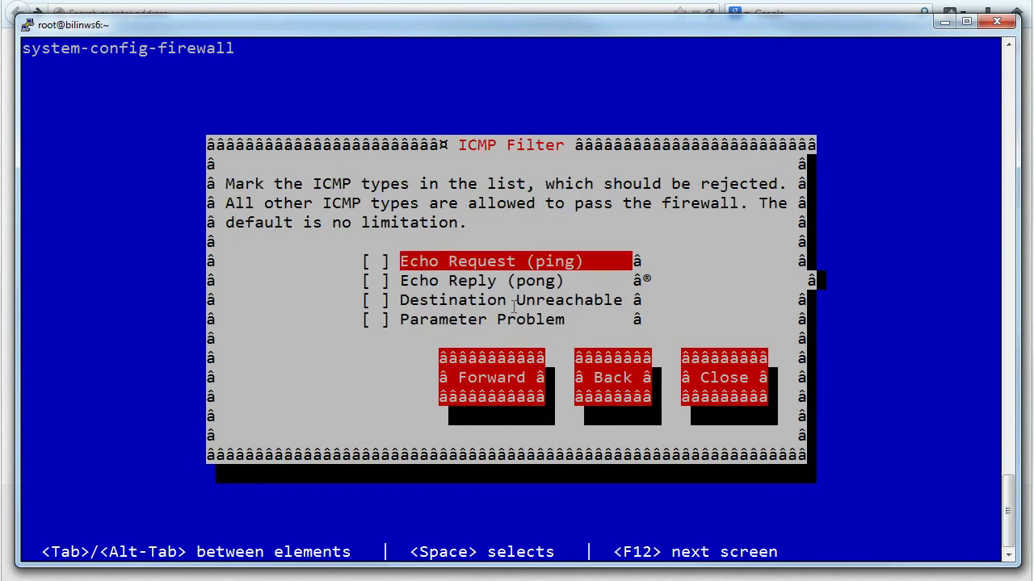
pyautogui.press('Tab')
pyautogui.press('Return')
pyautogui.press('Tab')
pyautogui.press('Tab')
pyautogui.press('Tab')
pyautogui.press('Tab')
pyautogui.press('Tab')
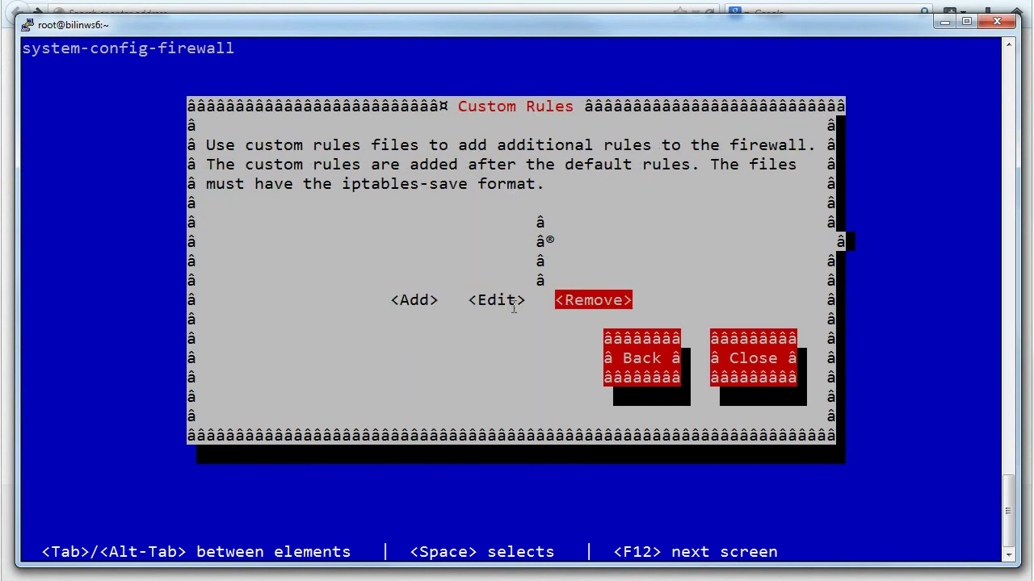
pyautogui.press('Return')
# Apply and save the firewall settings, then clear the terminal
pyautogui.press('Tab')
pyautogui.press('Tab')
pyautogui.press('Tab')
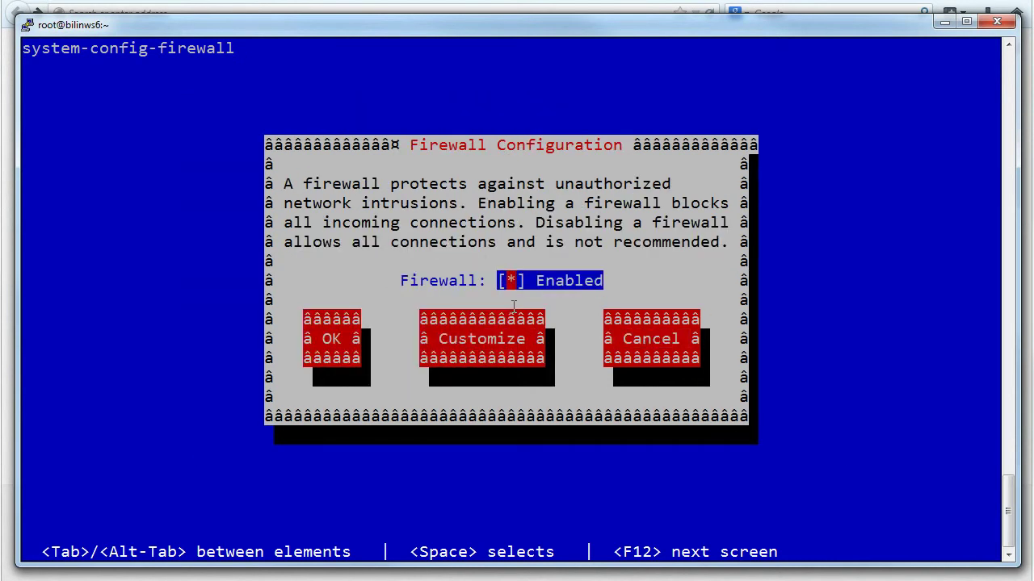
pyautogui.press('Return')
pyautogui.press('Return')
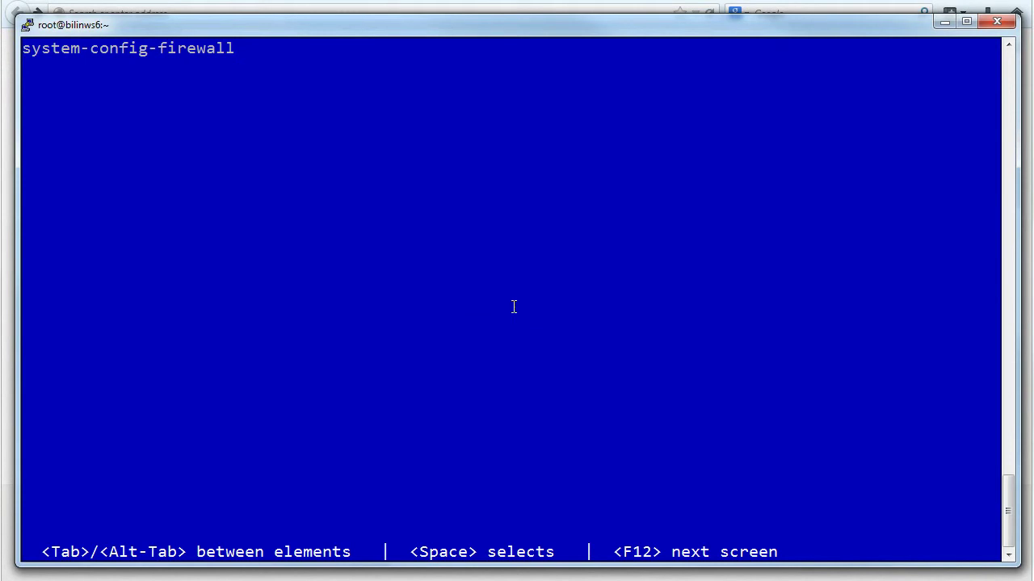
pyautogui.press('Return')
pyautogui.press('Return')
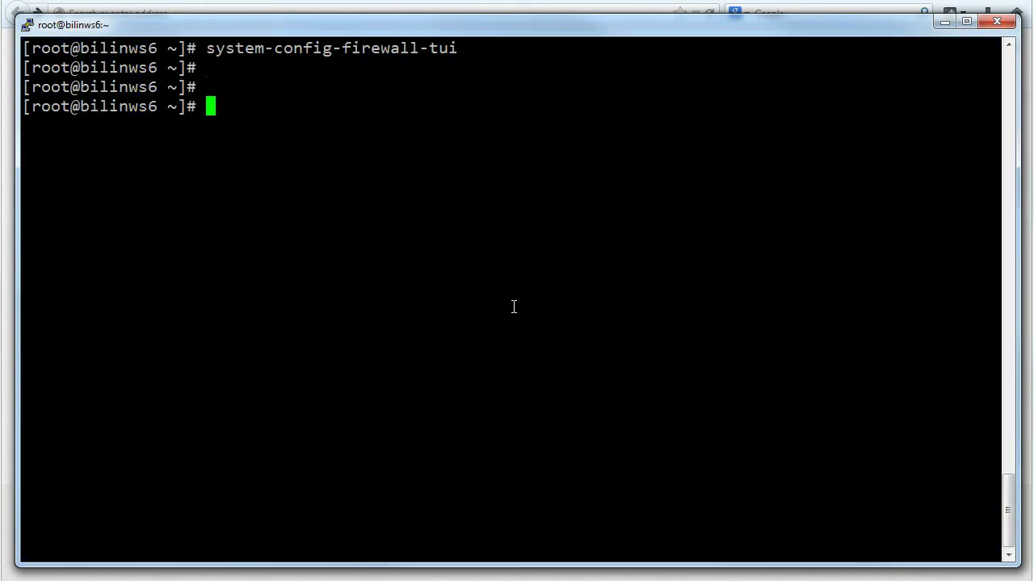
pyautogui.write('clear')
pyautogui.press('Return')
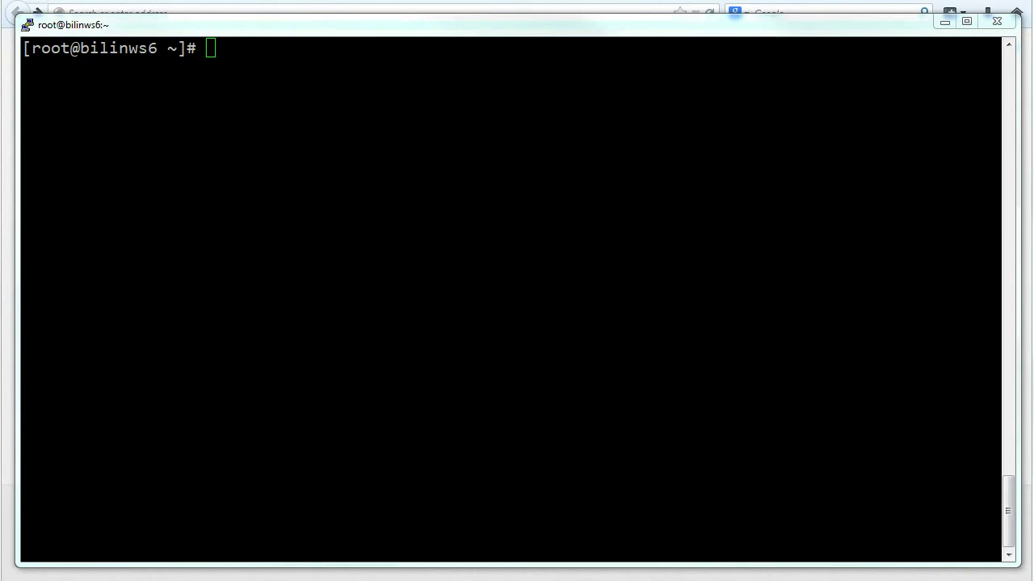
# Load the CentOS Apache 2 Test Page from bilinws6 in Firefox, then return to PuTTY
pyautogui.hotkey('alt', 'Tab')
pyautogui.click(166, 10)
pyautogui.write('http://bilinws6/')
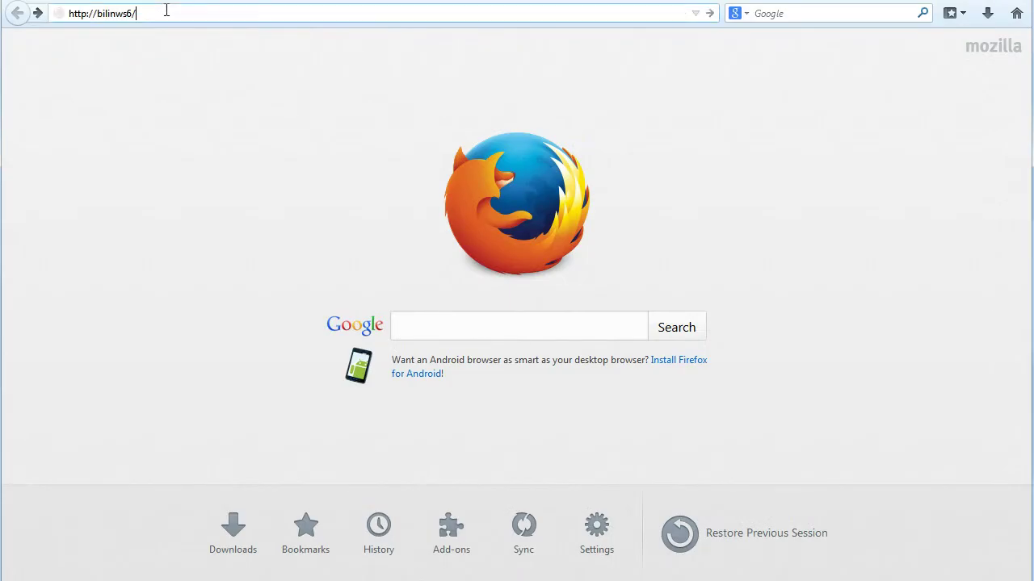
pyautogui.press('Return')
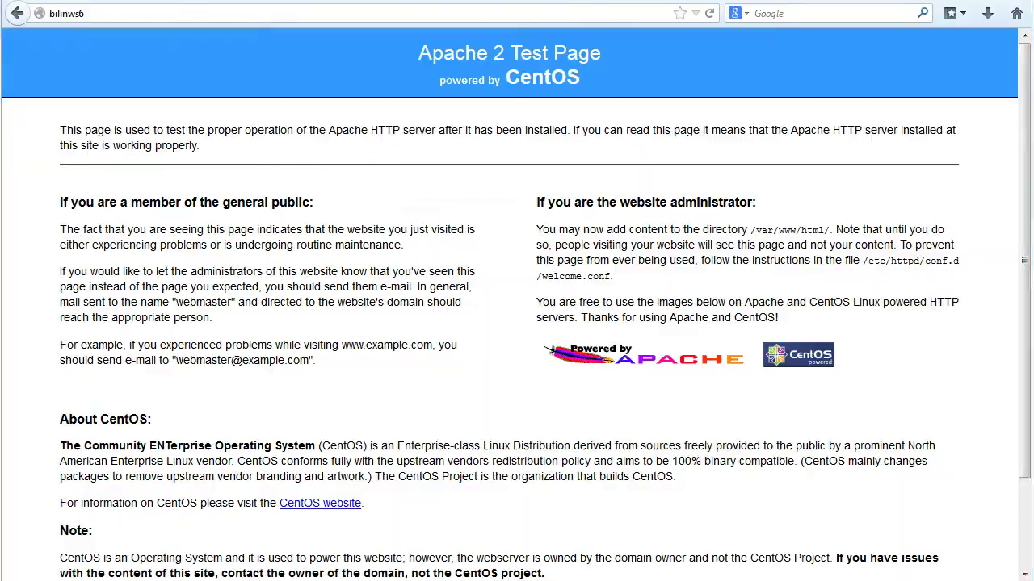
pyautogui.hotkey('alt', 'Tab')
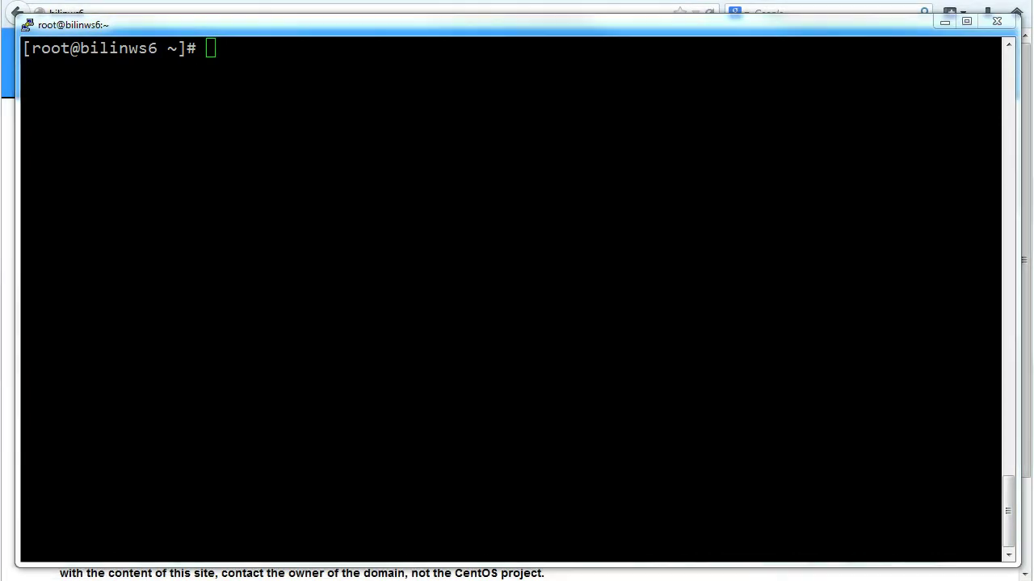
# Install php and php-mysql with yum, confirming with y, then clear the screen
pyautogui.click(665, 293)
pyautogui.rightClick(665, 294)
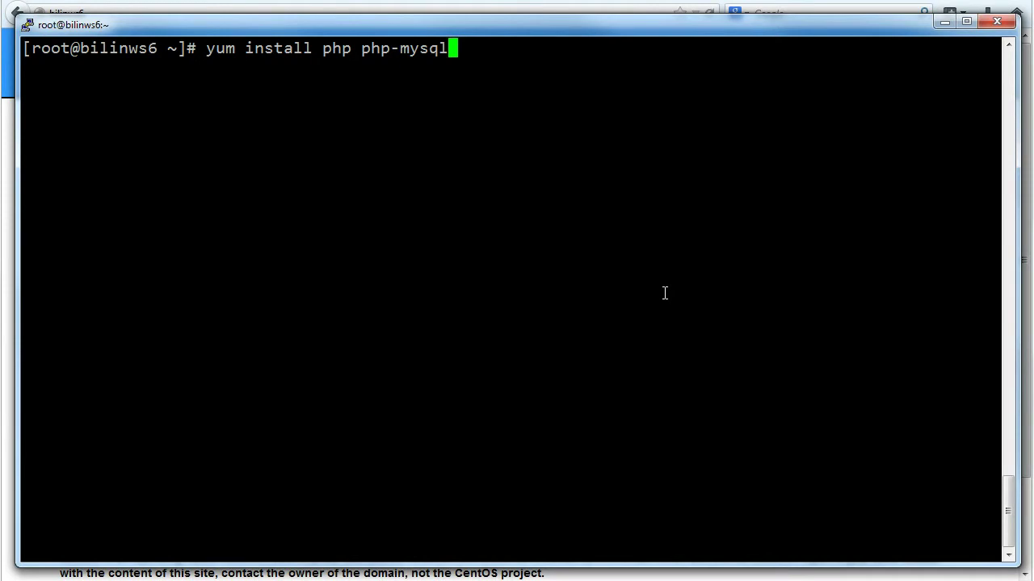
pyautogui.press('Return')
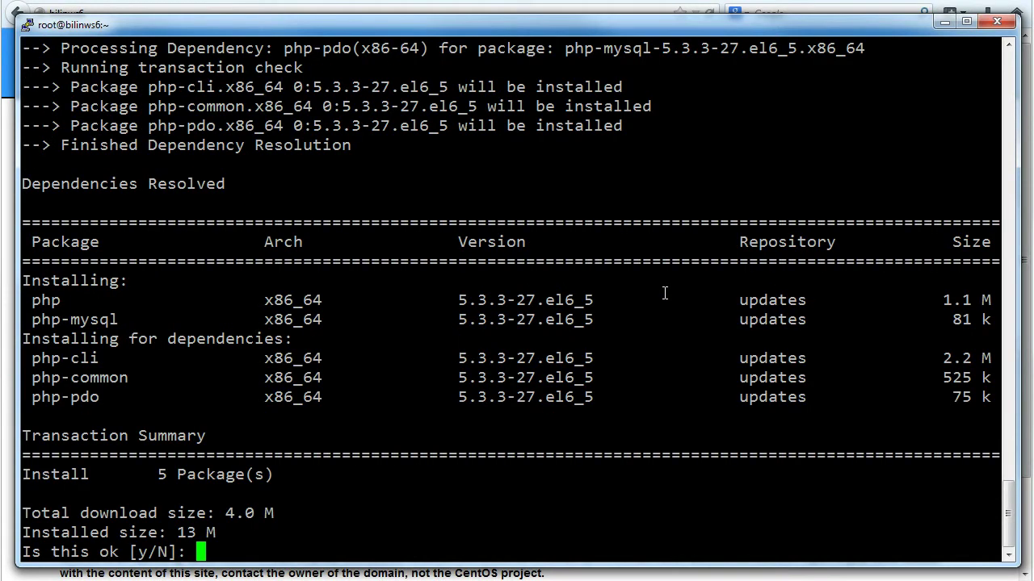
pyautogui.write('y')
pyautogui.press('Return')
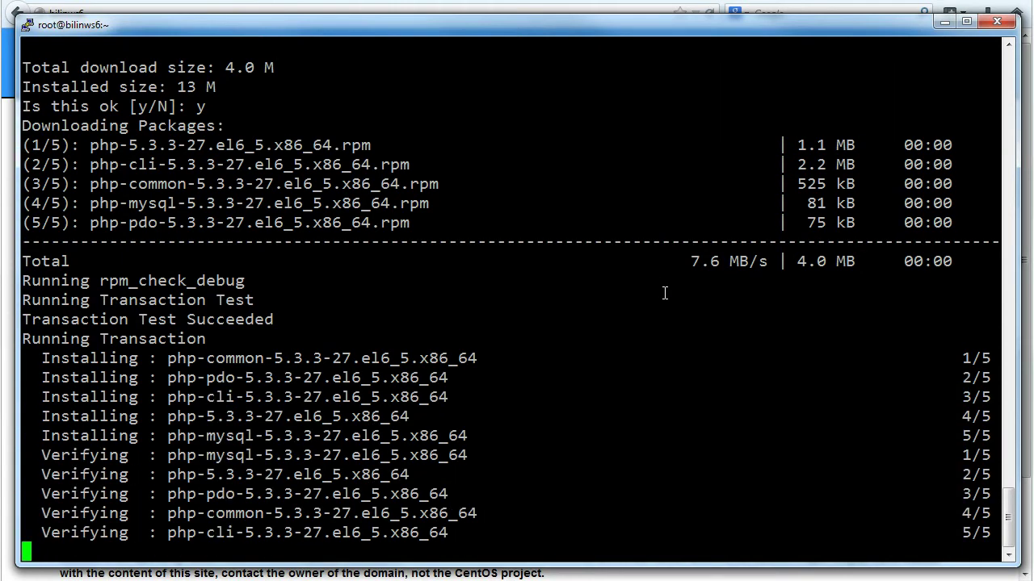
pyautogui.press('Return')
pyautogui.press('Return')
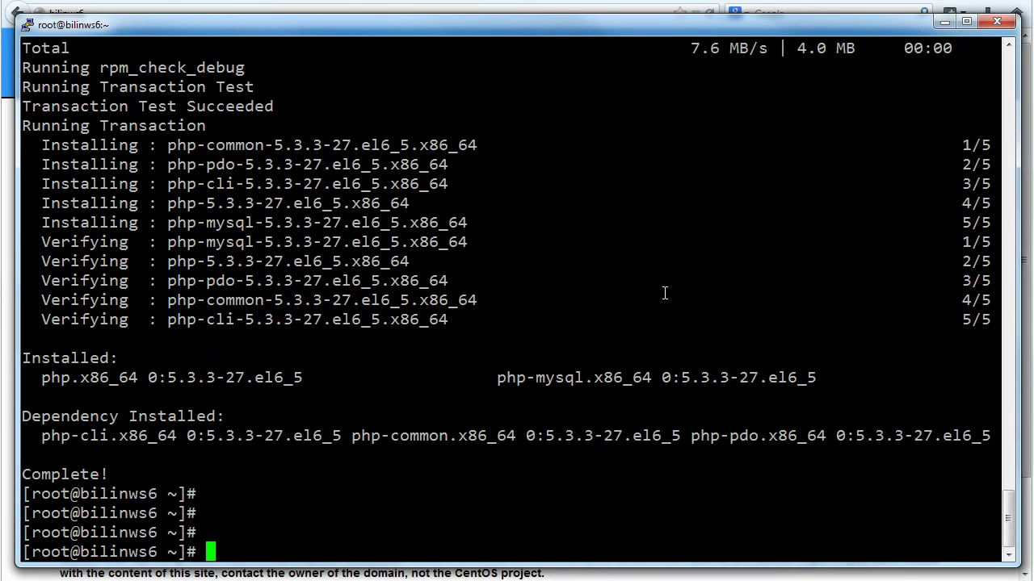
pyautogui.hotkey('ctrl', 'l')
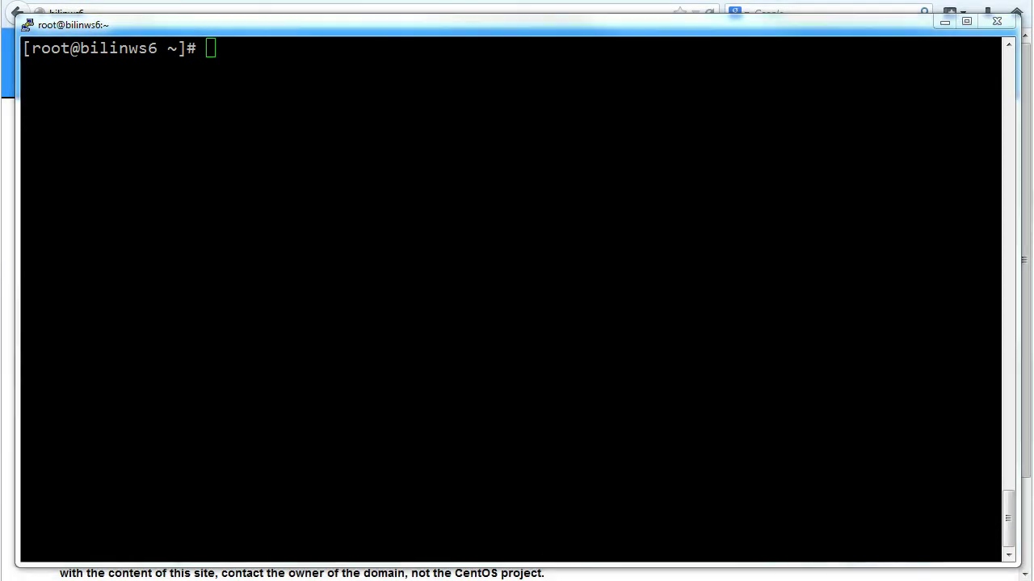
# Restart httpd, clear the screen, and change into /var/www/html
pyautogui.rightClick(323, 277)
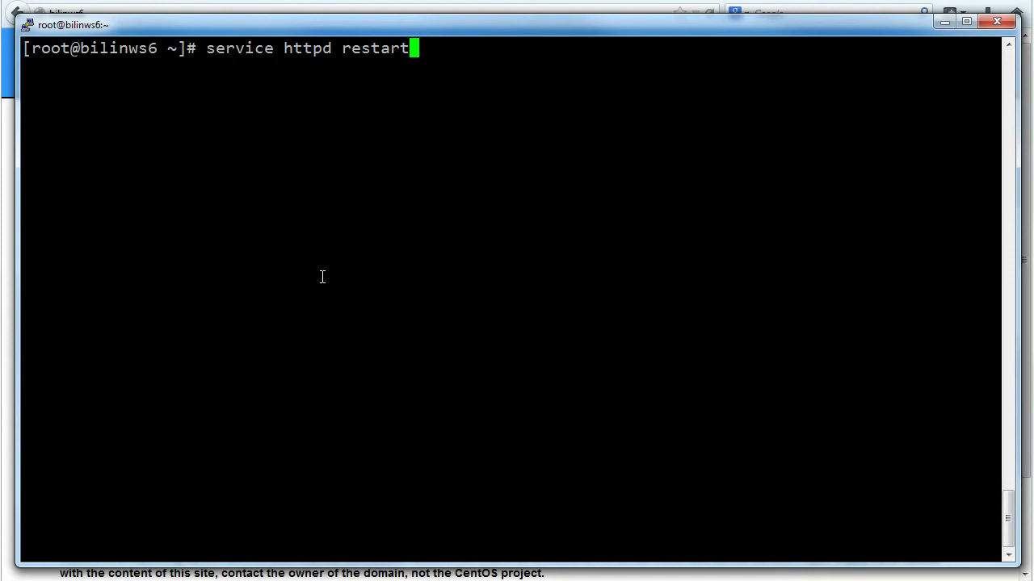
pyautogui.press('Return')
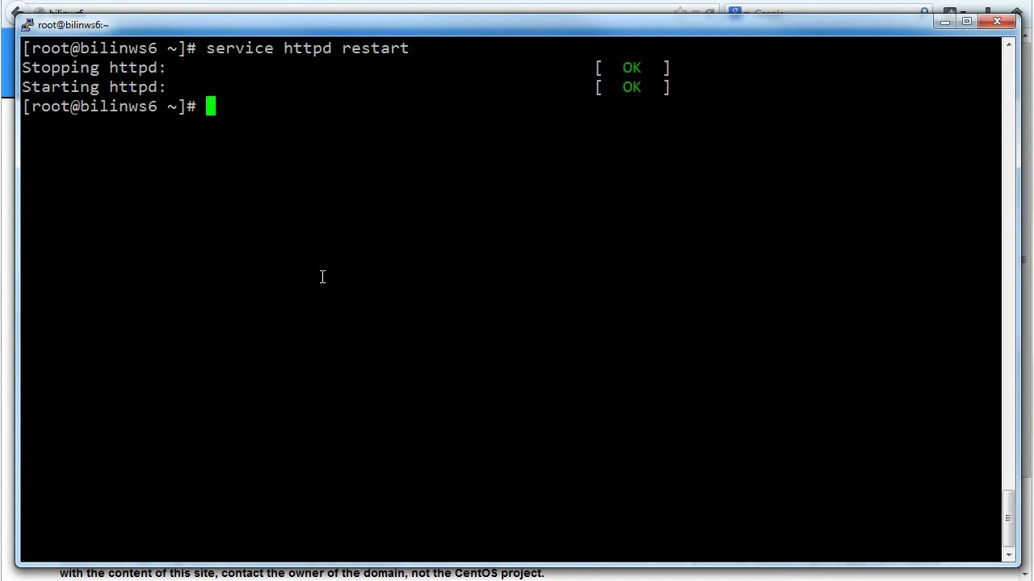
pyautogui.press('Return')
pyautogui.press('Return')
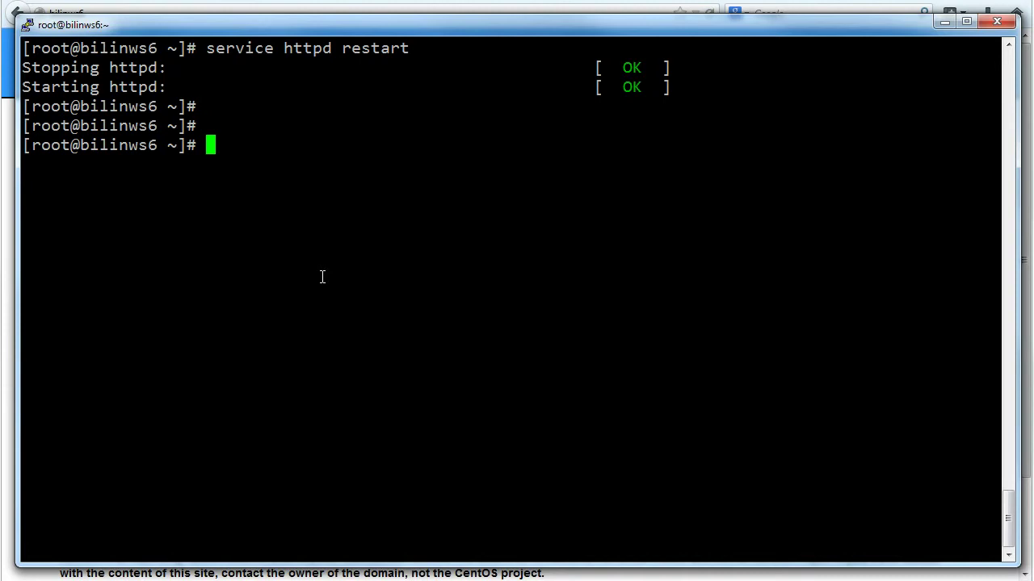
pyautogui.write('clear')
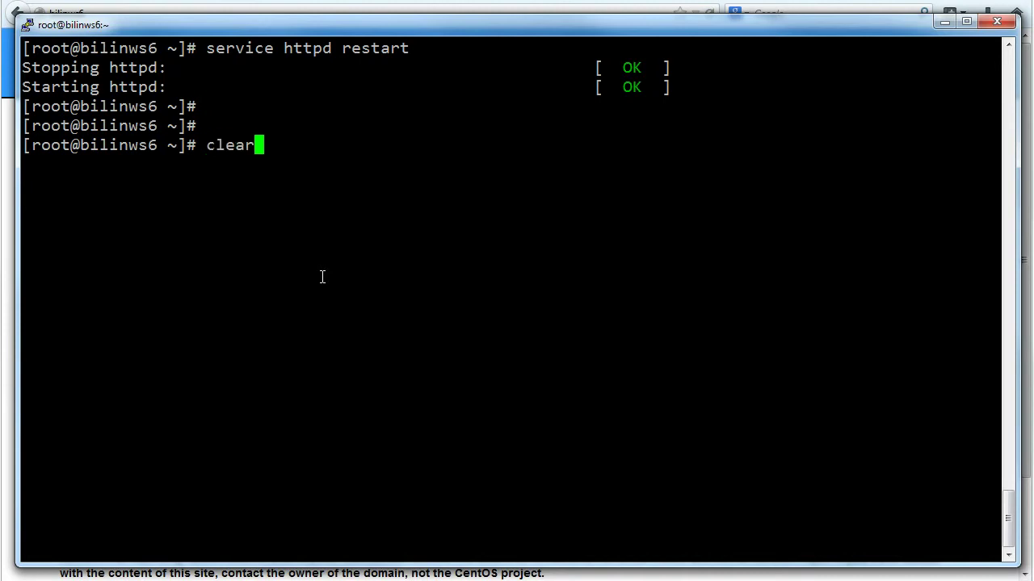
pyautogui.press('Return')
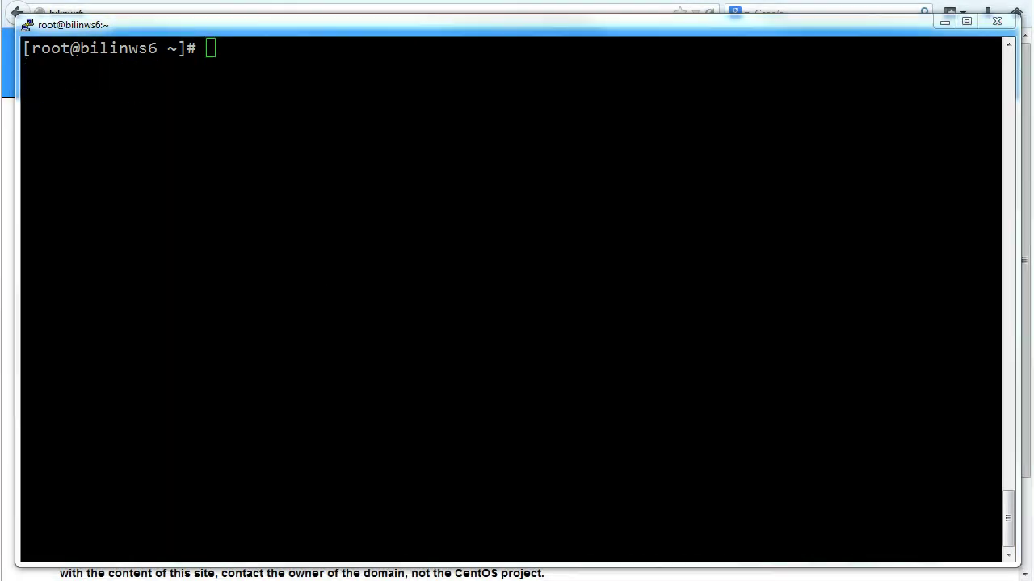
pyautogui.rightClick(195, 273)
pyautogui.press('Return')
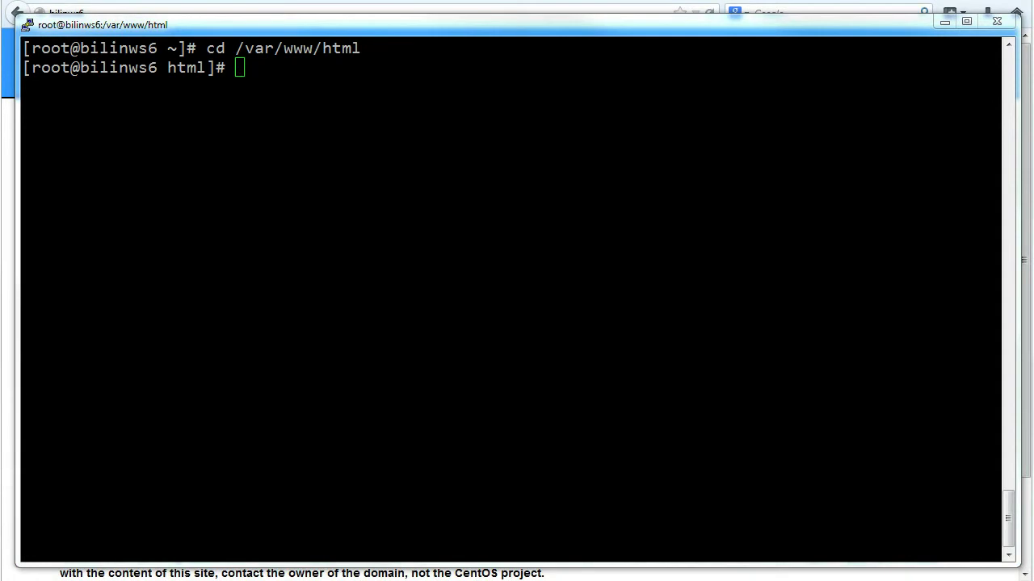
# Create phpinfo.php containing '<?php phpinfo(); ?>' in the web root, then switch to Firefox
pyautogui.click(456, 278)
pyautogui.rightClick(456, 279)
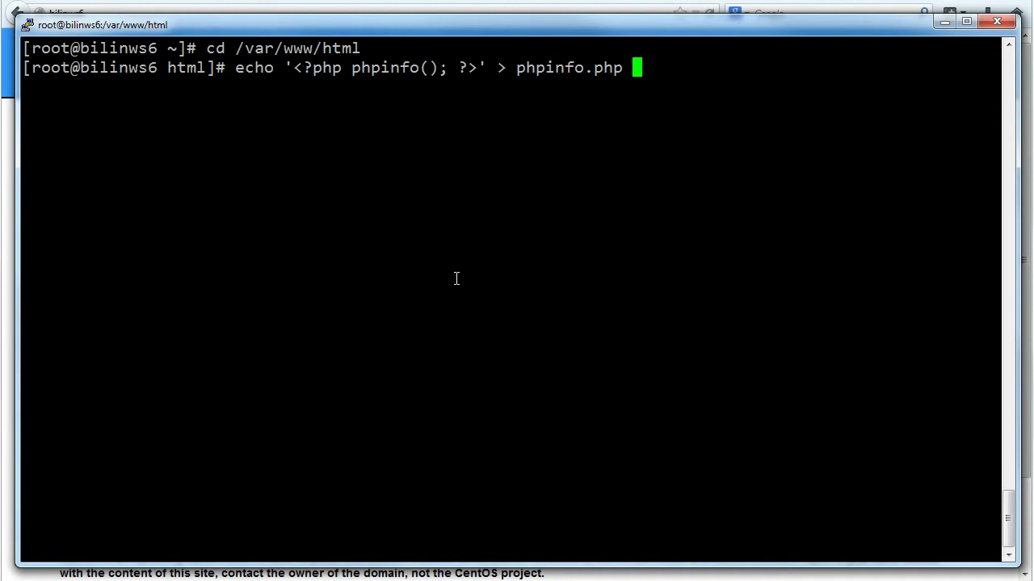
pyautogui.press('Return')
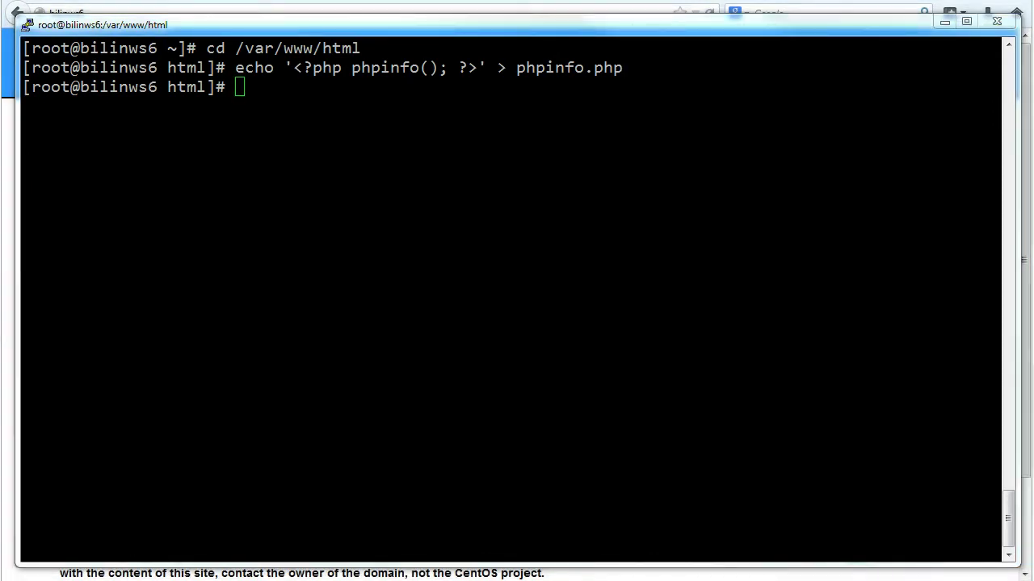
pyautogui.hotkey('alt', 'Tab')
pyautogui.click(258, 10)
# Open bilinws6/phpinfo.php and scroll through the PHP Version 5.3.3 info page
pyautogui.click(259, 9)
pyautogui.write('phpinfo.php')
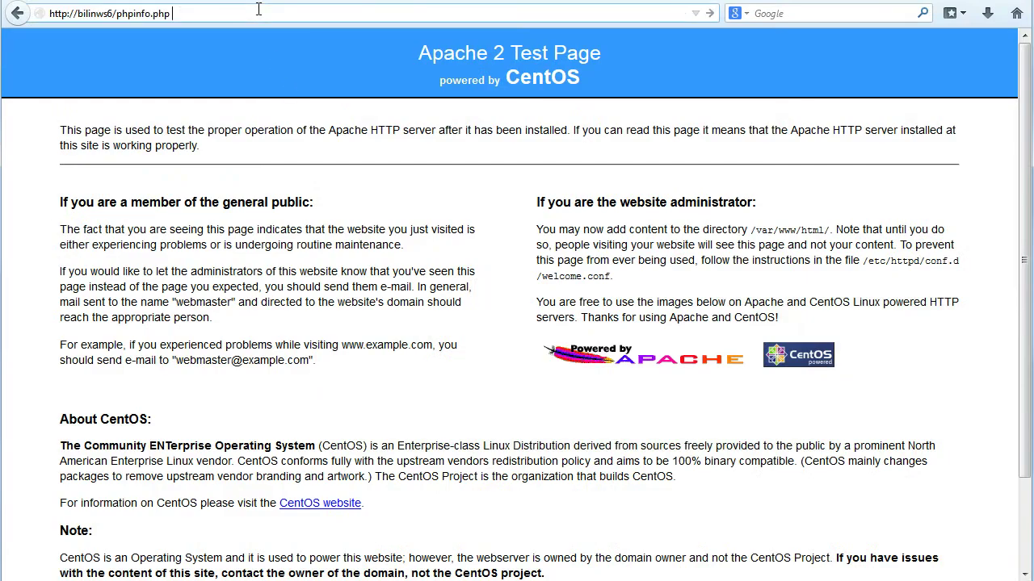
pyautogui.press('Return')
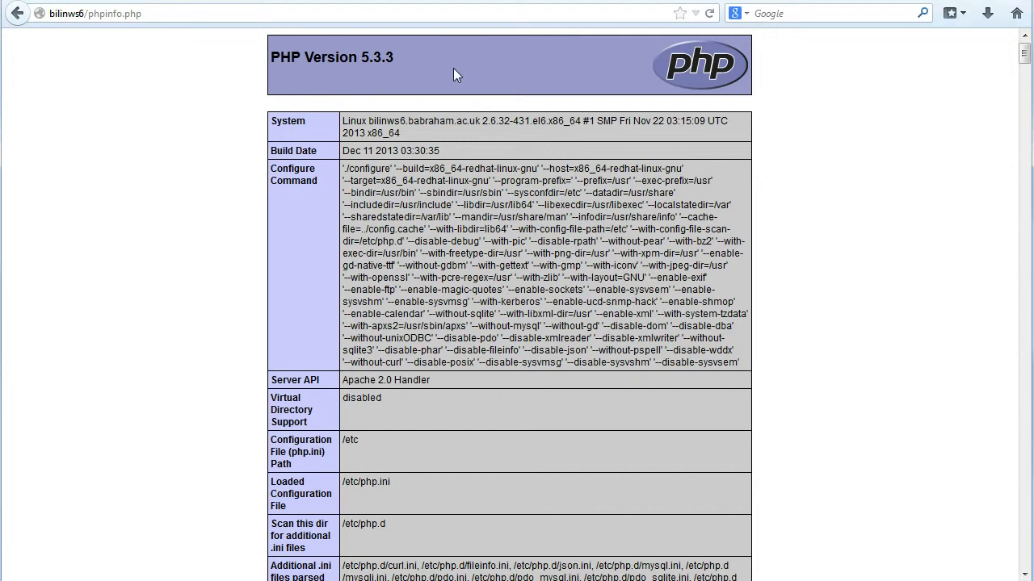
pyautogui.click(1021, 91)
pyautogui.moveTo(1019, 91); pyautogui.dragTo(1020, 65)
# Delete phpinfo.php in PuTTY, confirming with y, then clear the screen
pyautogui.hotkey('alt', 'Tab')
pyautogui.write('rm php')
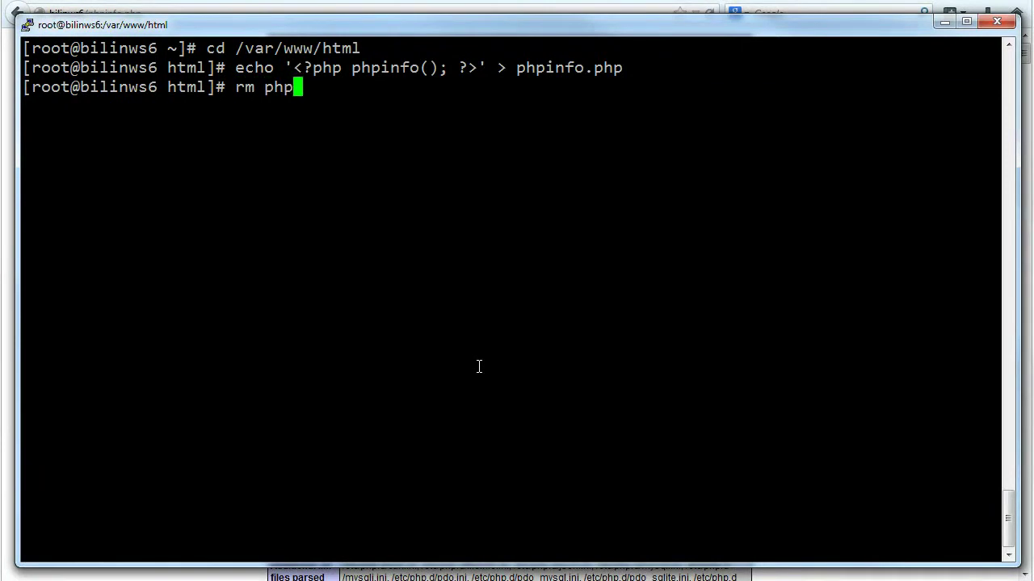
pyautogui.press('Tab')
pyautogui.press('Return')
pyautogui.write('y')
pyautogui.press('Return')
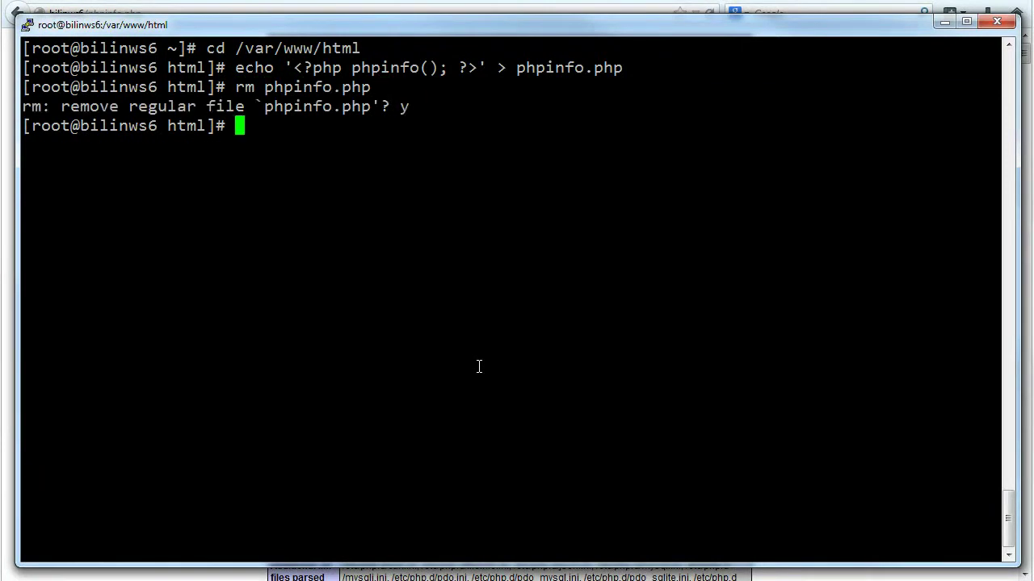
pyautogui.press('Return')
pyautogui.press('Return')
pyautogui.write('clear')
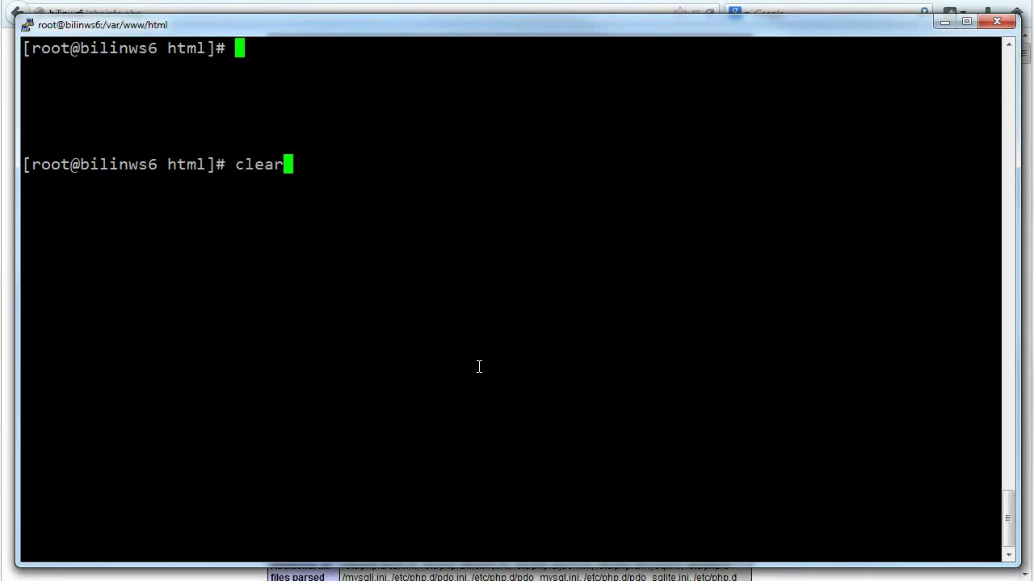
pyautogui.press('Return')
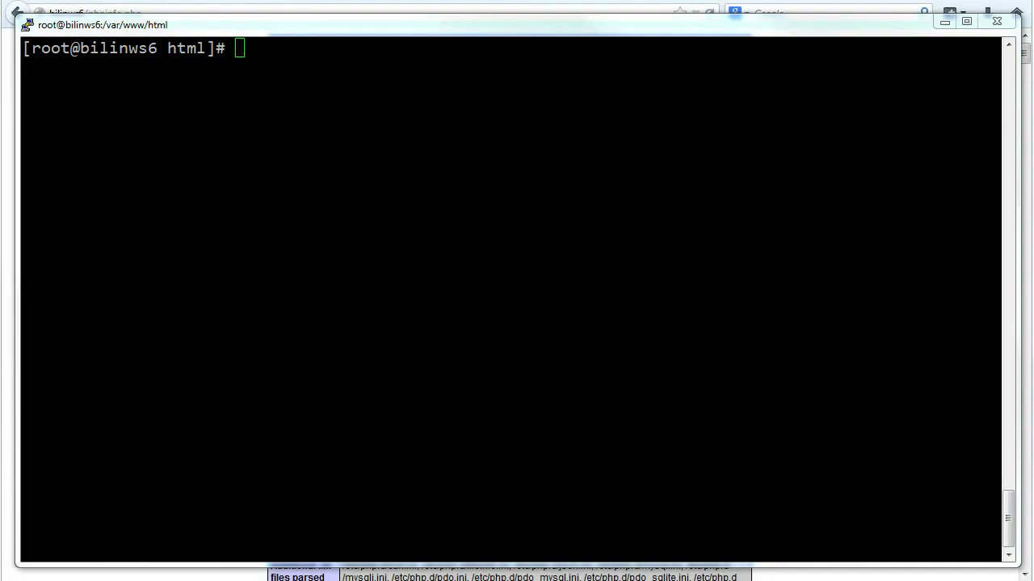
# Install mysql-server with its mysql and perl-DBD-MySQL dependencies, then type service mysqld start
pyautogui.click(397, 333)
pyautogui.write('yum install mysql-server')
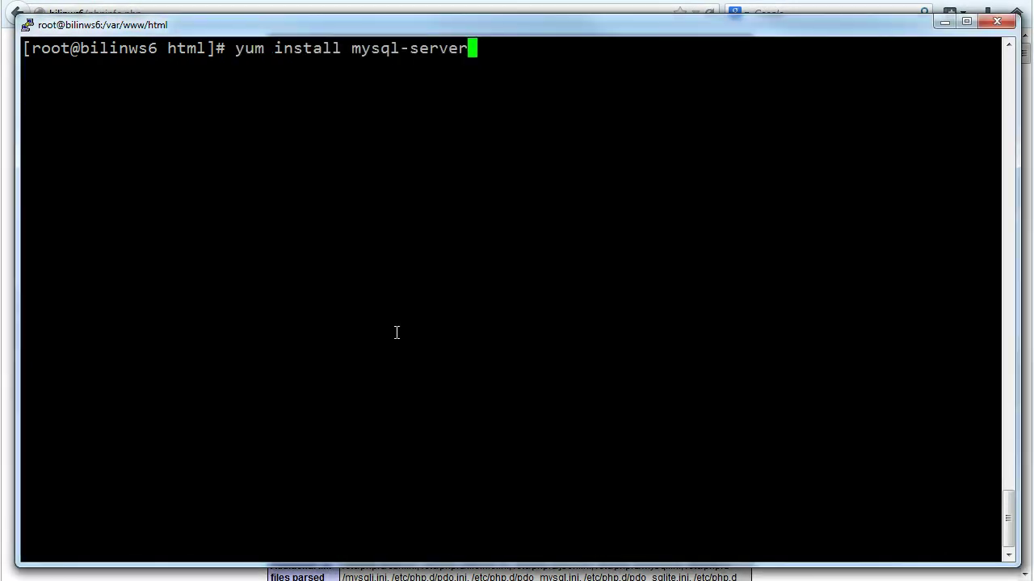
pyautogui.press('Return')
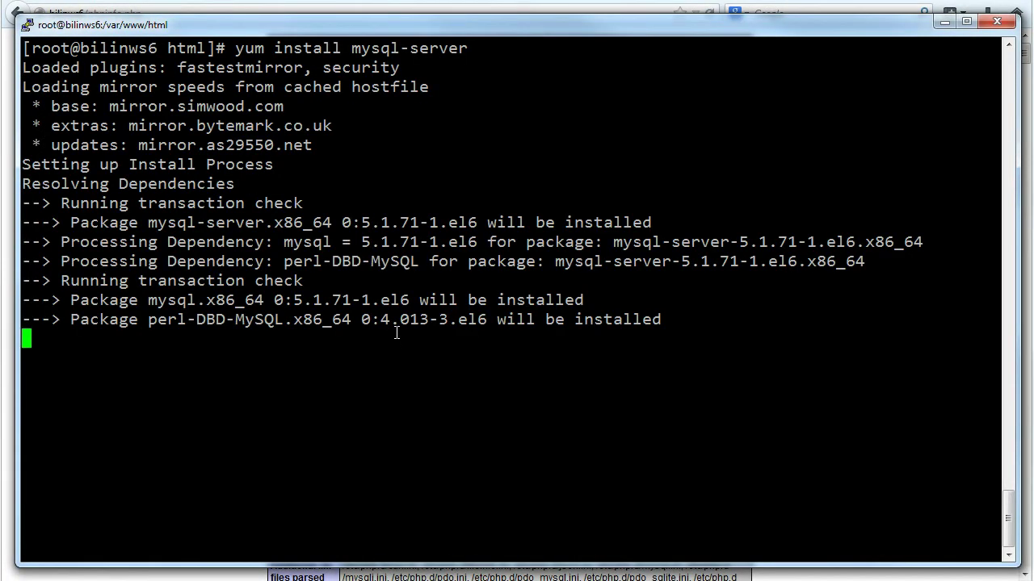
pyautogui.write('y')
pyautogui.press('Return')
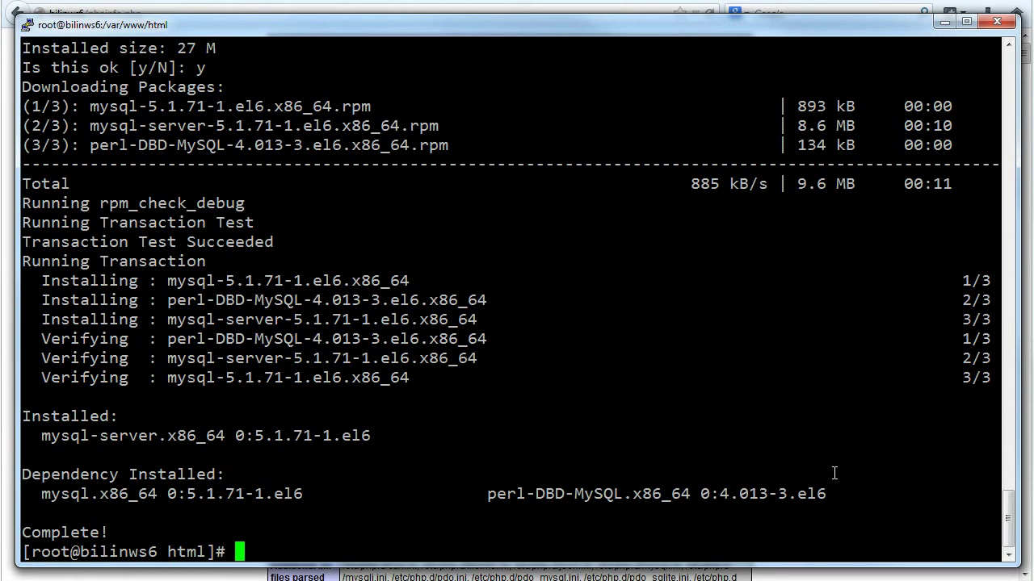
pyautogui.press('Return')
pyautogui.press('Return')
pyautogui.write('clear')
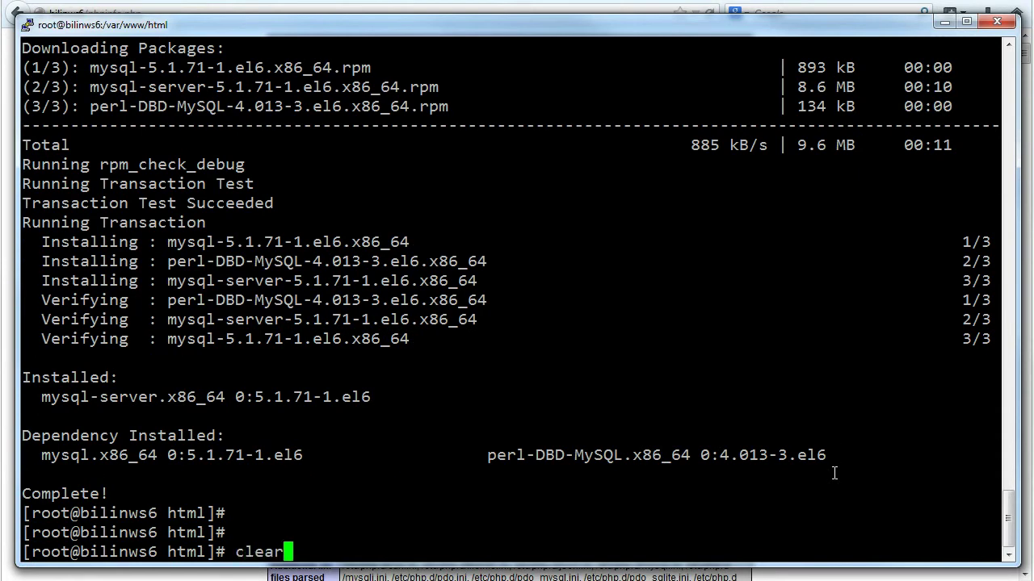
pyautogui.press('Return')
pyautogui.write('service mysqld start')
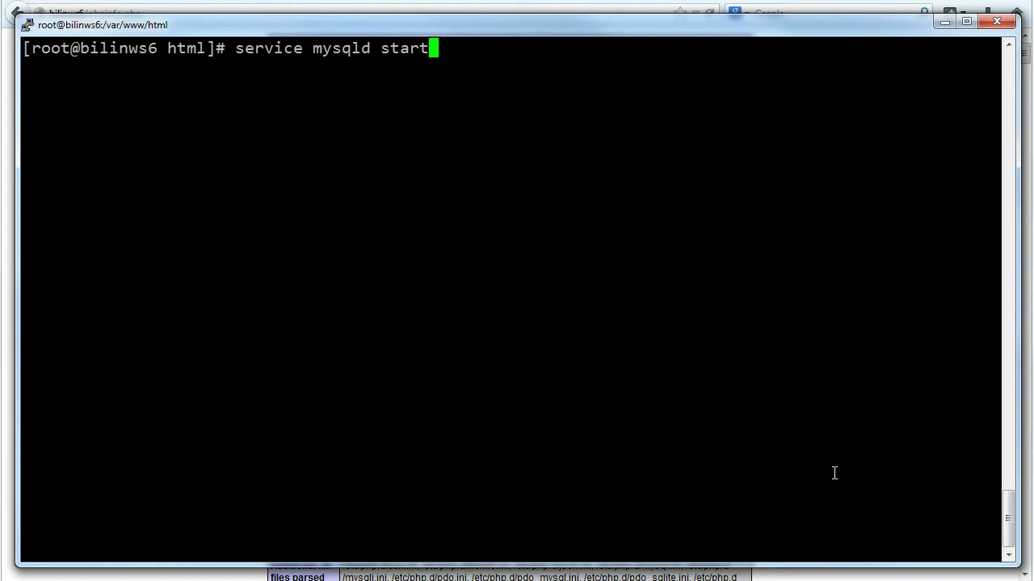
# Run 'service mysqld start' so MySQL initialises and starts, both reporting OK
pyautogui.press('Return')
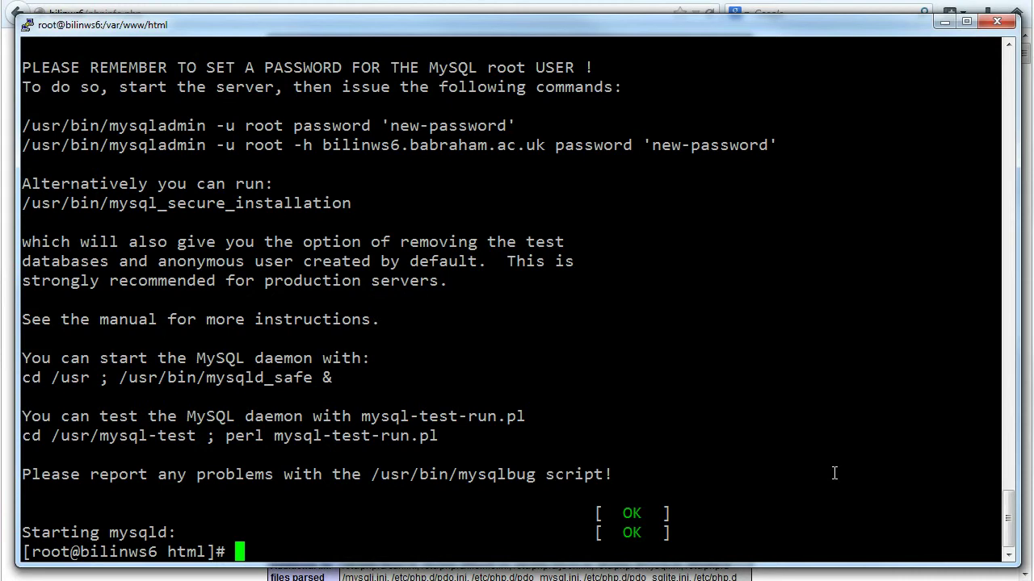
pyautogui.press('Return')
pyautogui.press('Return')
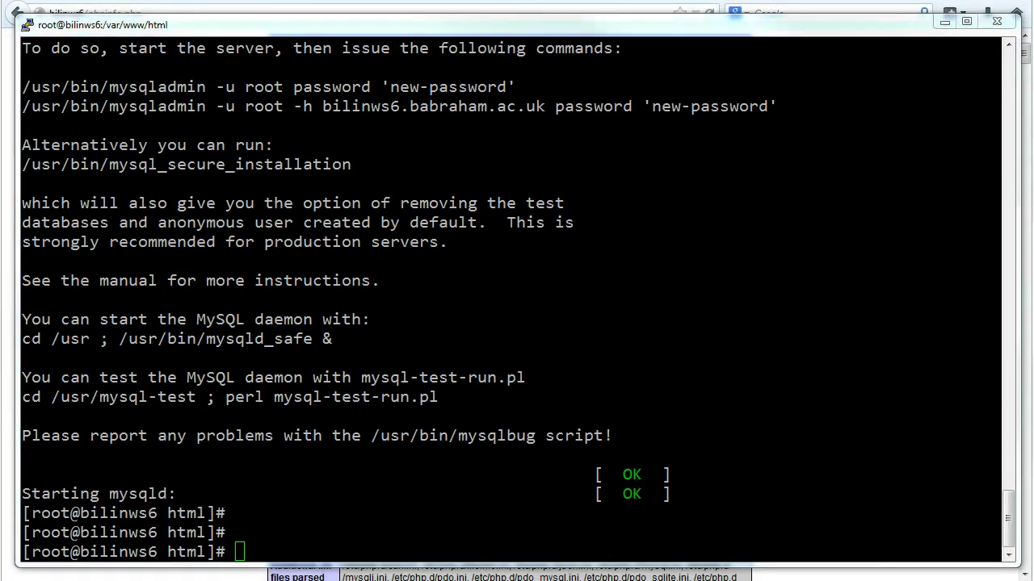
pyautogui.click(603, 443)
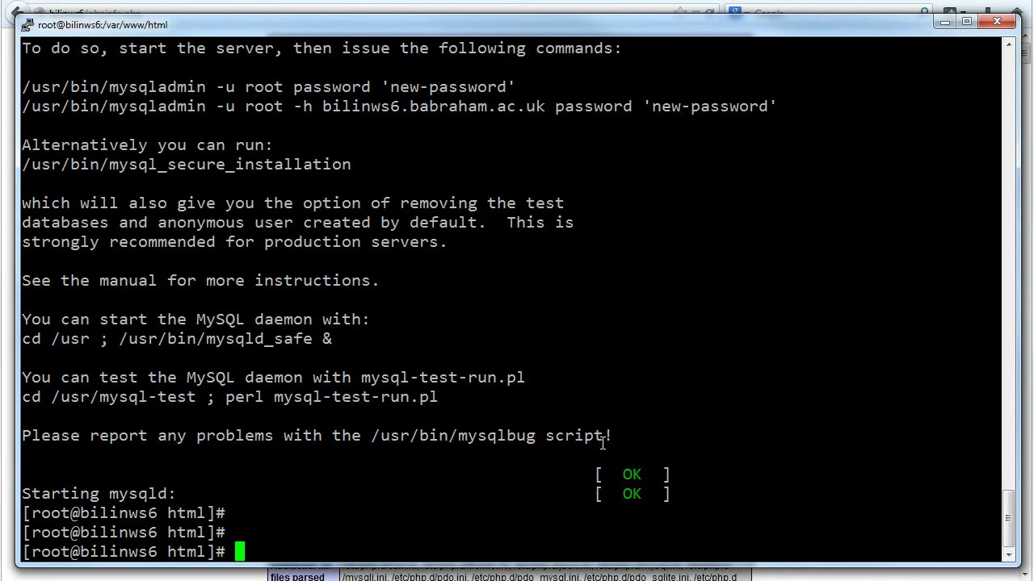
# Go to /srv and download labrador_v0.1.tar.gz with the pasted wget command
pyautogui.write('cd /srv')
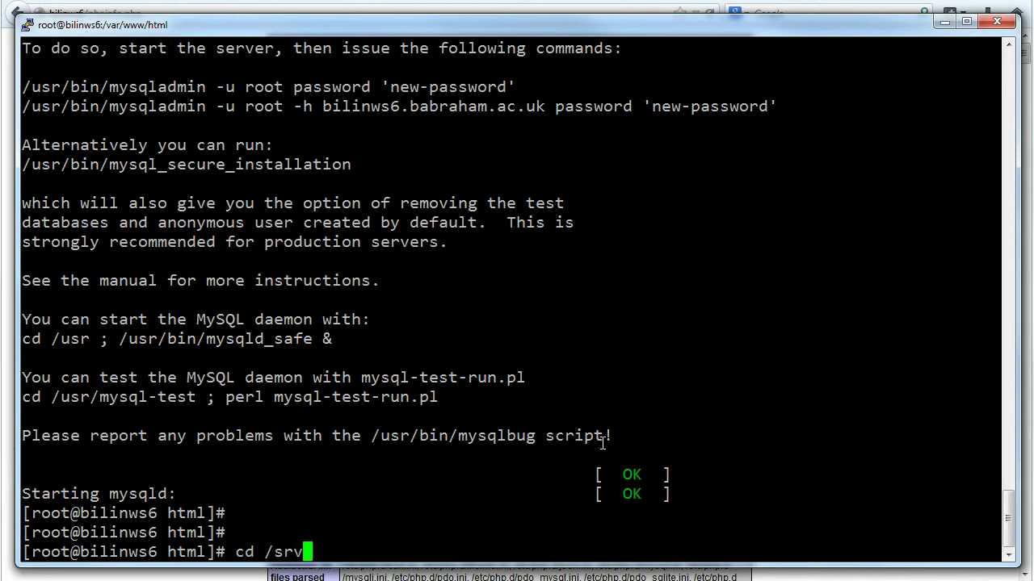
pyautogui.press('Return')
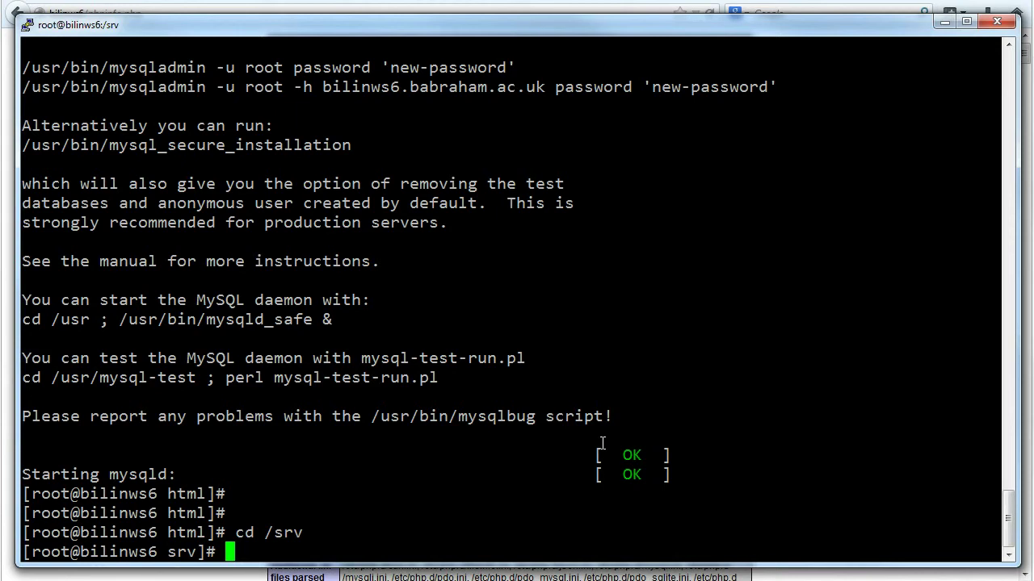
pyautogui.press('Return')
pyautogui.press('Return')
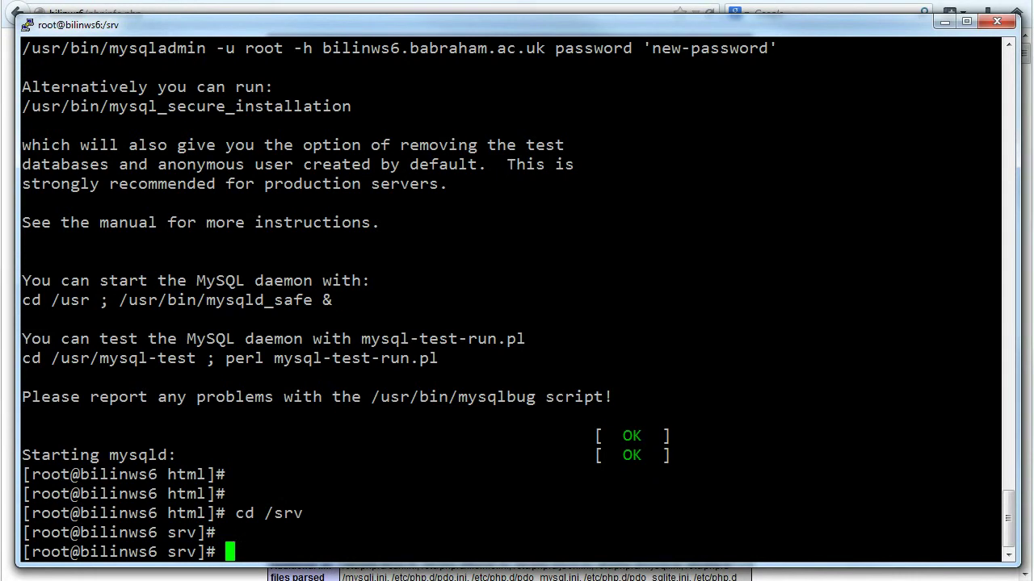
pyautogui.write('clear')
pyautogui.press('Return')
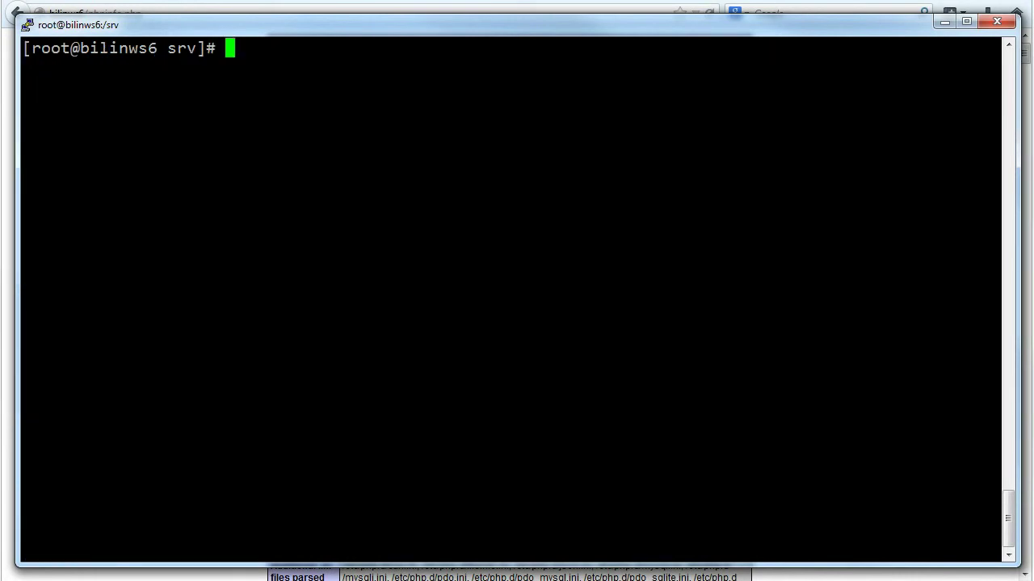
pyautogui.rightClick(611, 339)
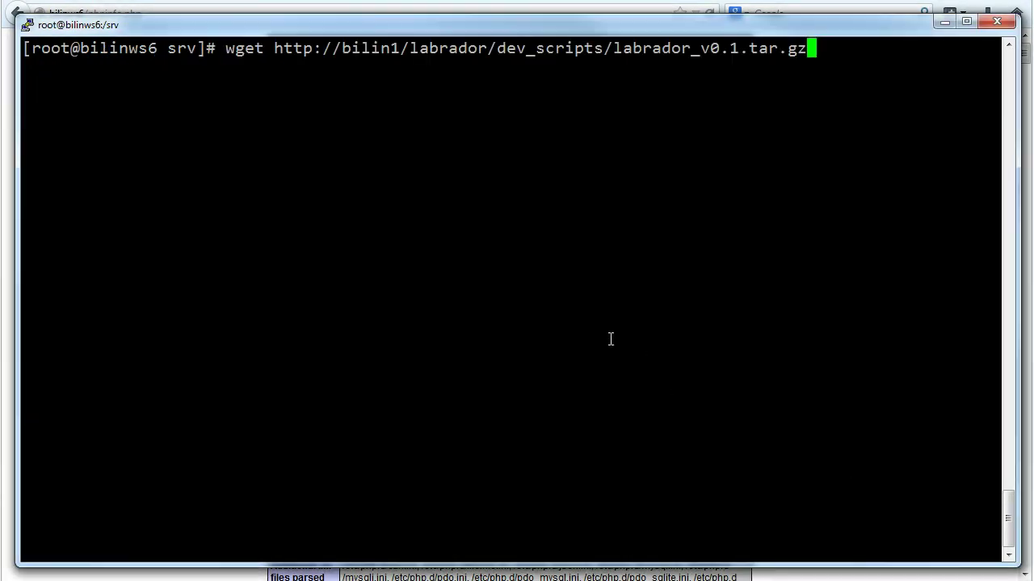
pyautogui.press('Return')
pyautogui.press('Return')
pyautogui.press('Return')
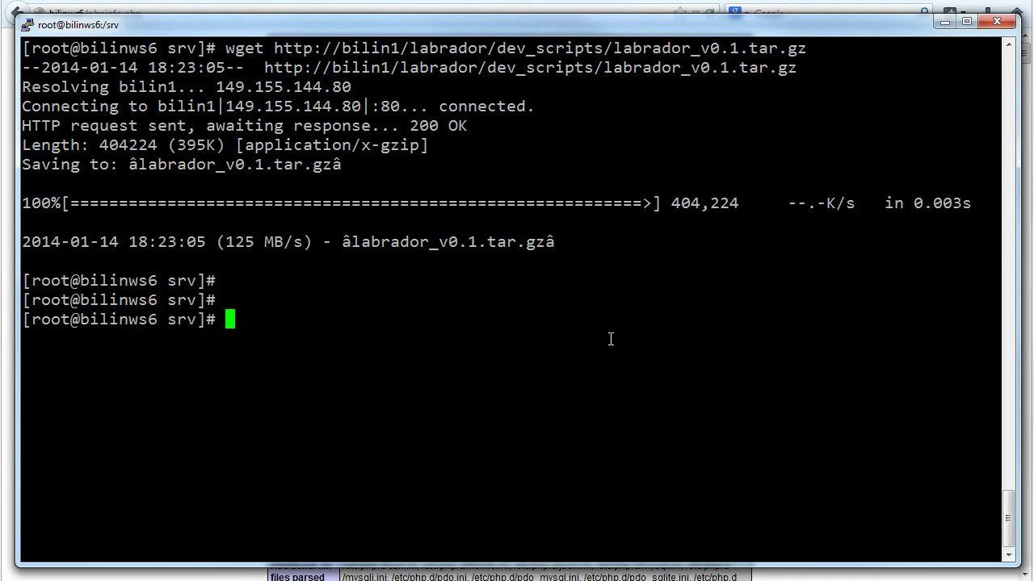
pyautogui.write('ls -l')
pyautogui.press('Return')
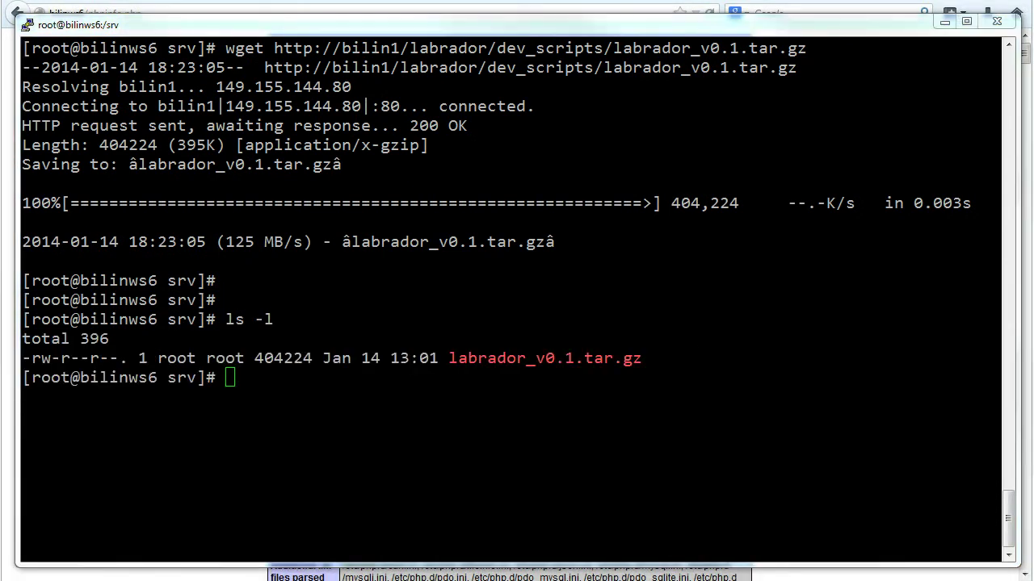
pyautogui.click(425, 420)
# Unpack labrador_v0.1.tar.gz with tar xvzf and list /srv to confirm the labrador folder
pyautogui.write('clear')
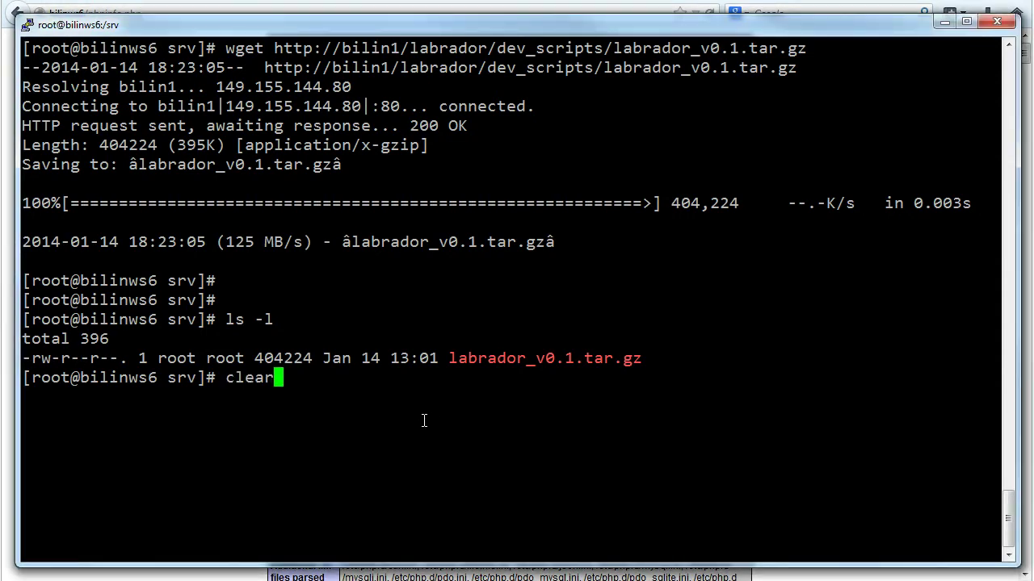
pyautogui.press('Return')
pyautogui.write('tar xvzf labrador_v0.1.tar.gz')
pyautogui.press('Return')
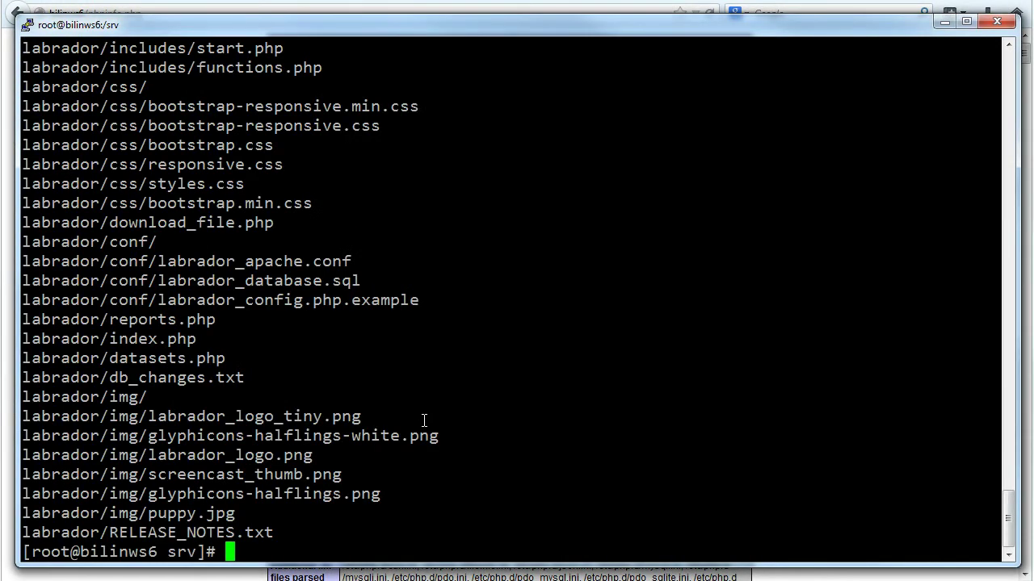
pyautogui.press('Return')
pyautogui.press('Return')
pyautogui.write('ls')
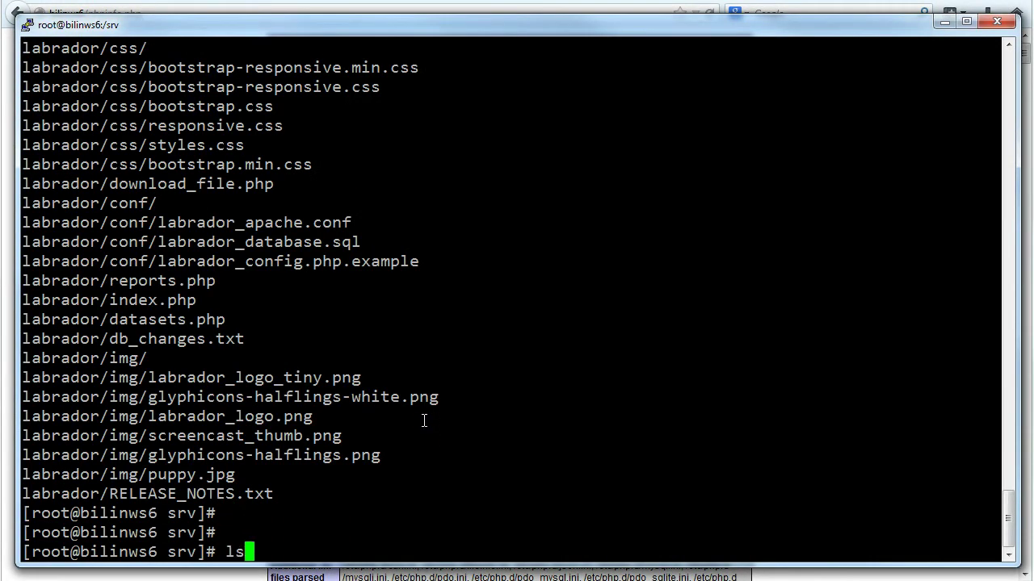
pyautogui.write(' -l')
pyautogui.press('Return')
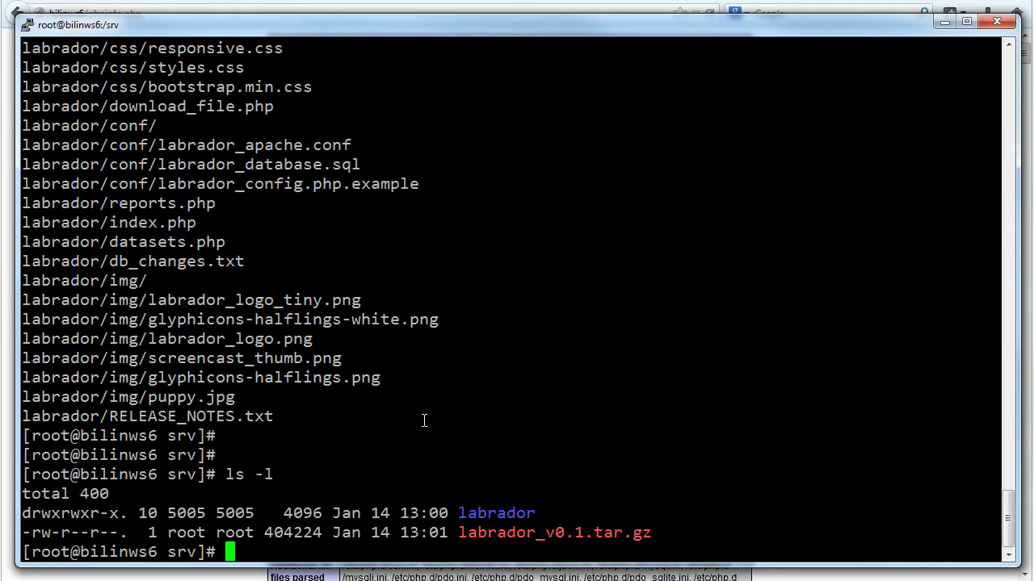
pyautogui.hotkey('ctrl', 'l')
pyautogui.press('Up')
pyautogui.press('Return')
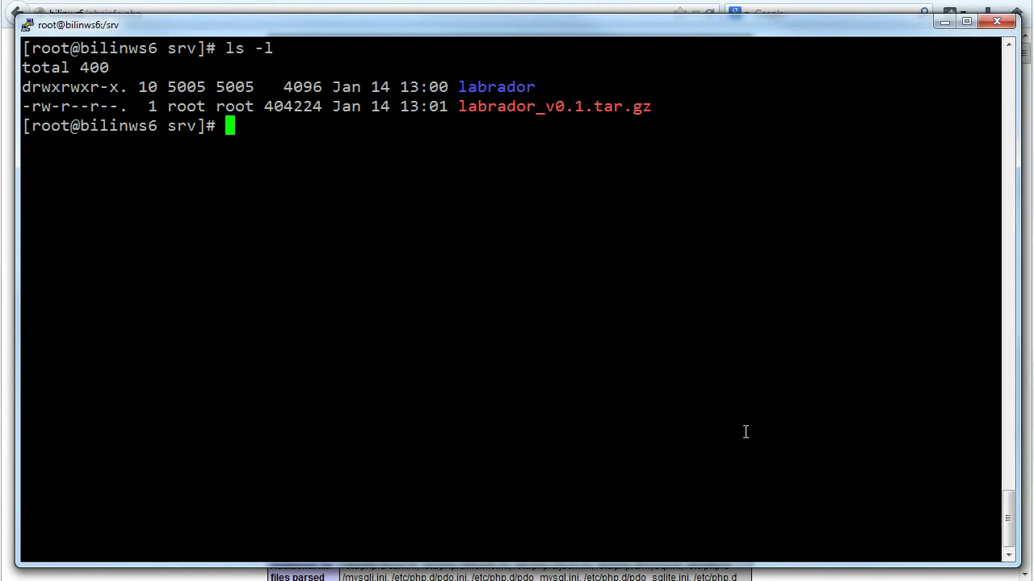
# Create the /srv/data folder, set its permissions to 777, and clear the screen
pyautogui.press('Return')
pyautogui.press('Return')
pyautogui.write('mkdir data')
pyautogui.press('Return')
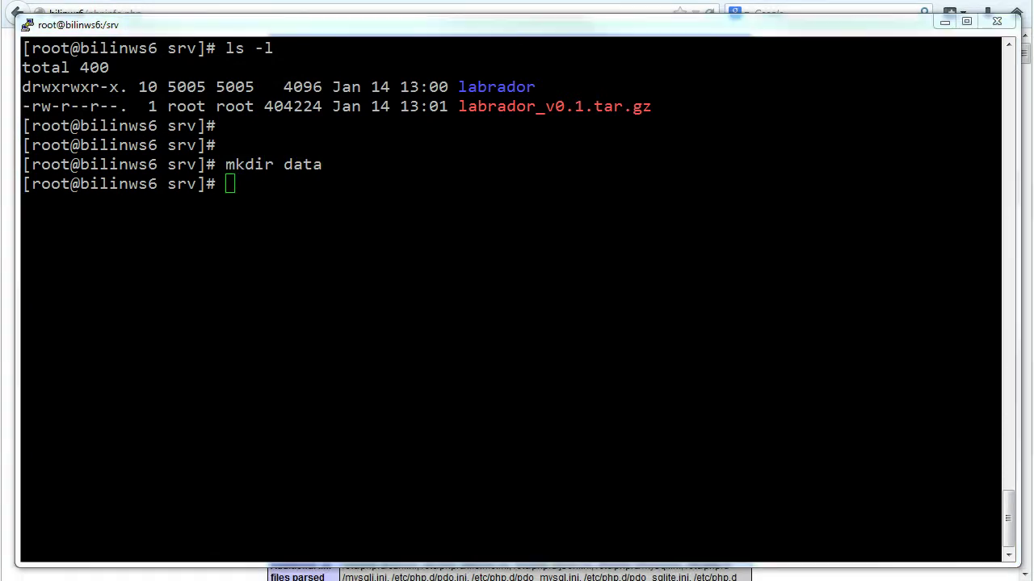
pyautogui.click(397, 384)
pyautogui.write('chmod 777 data')
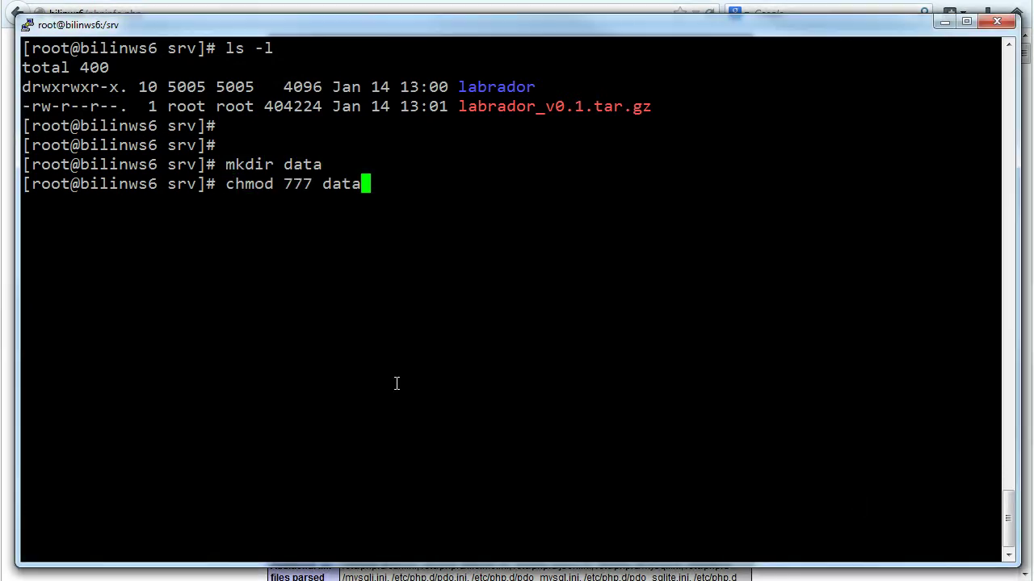
pyautogui.press('Return')
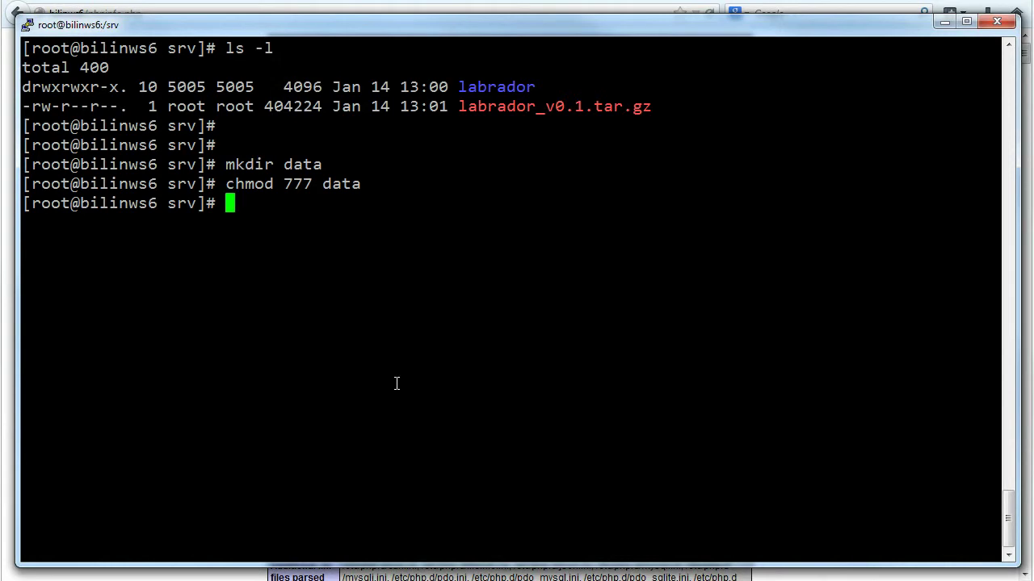
pyautogui.hotkey('ctrl', 'l')
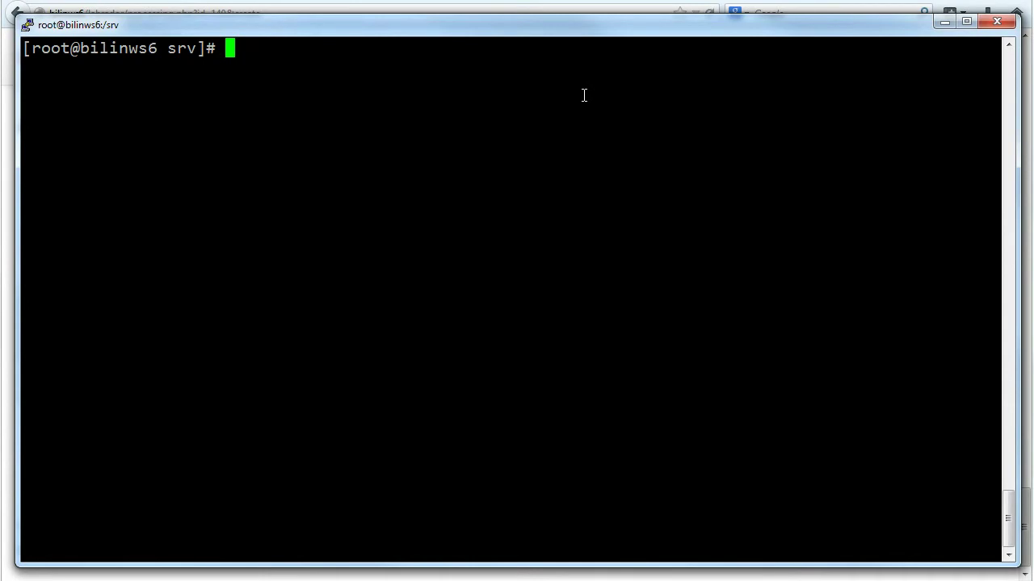
# Change into labrador/conf and list its files
pyautogui.write('cd labrador/conf/')
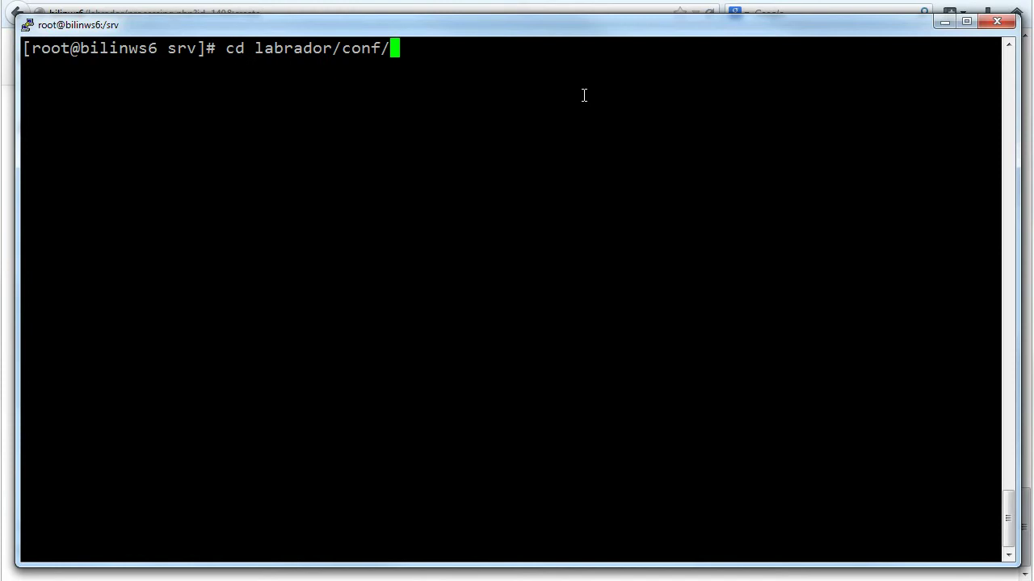
pyautogui.press('Return')
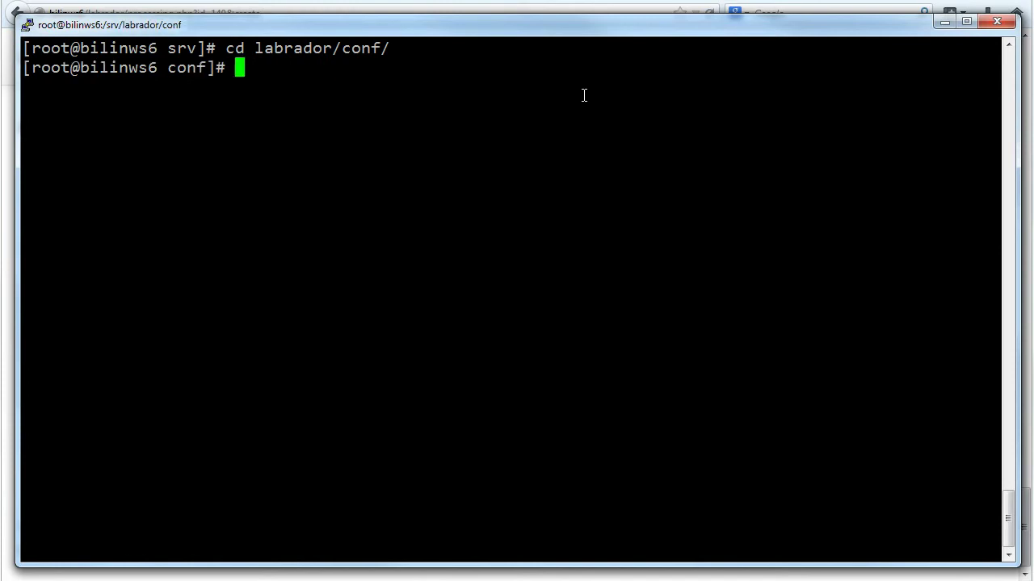
pyautogui.write('ls -l')
pyautogui.press('Return')
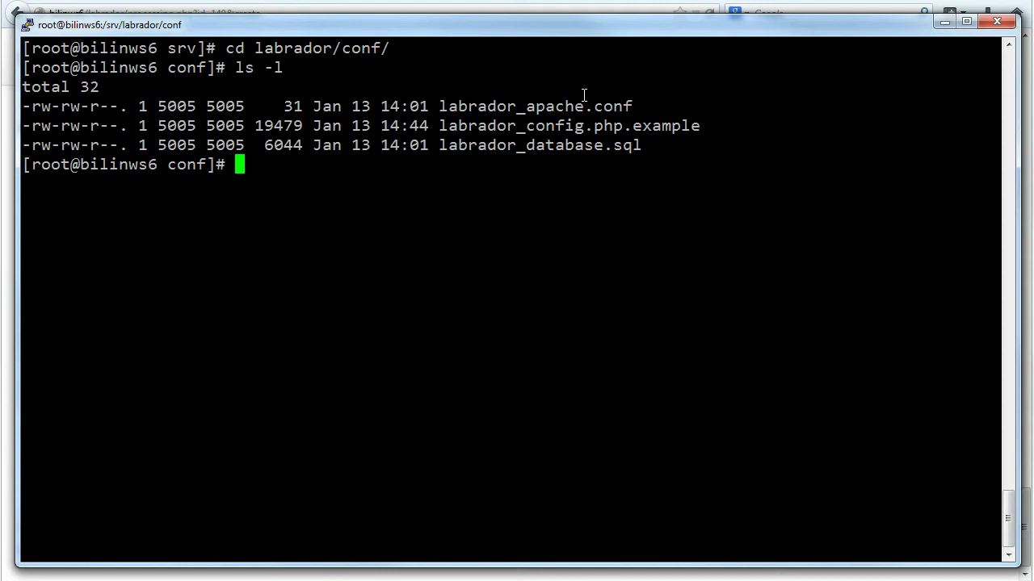
pyautogui.press('Return')
pyautogui.press('Return')
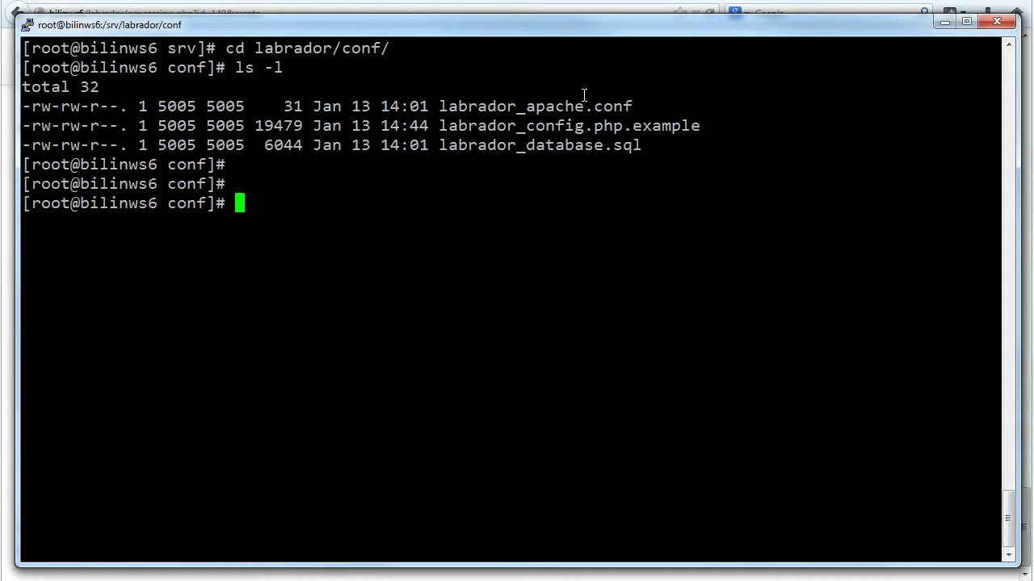
# Import labrador_database.sql into MySQL as root, then paste the config rename command
pyautogui.rightClick(502, 196)
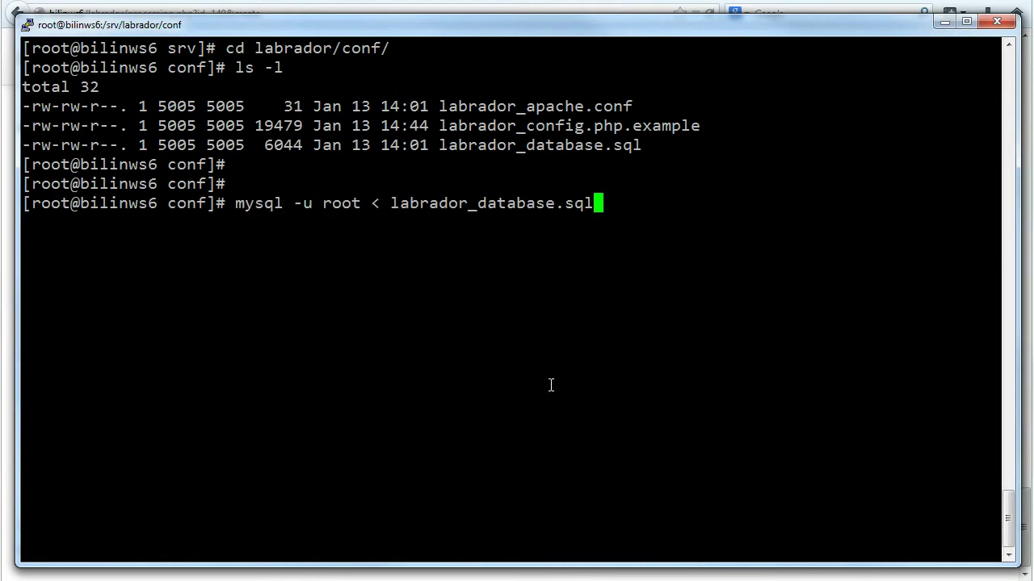
pyautogui.press('Return')
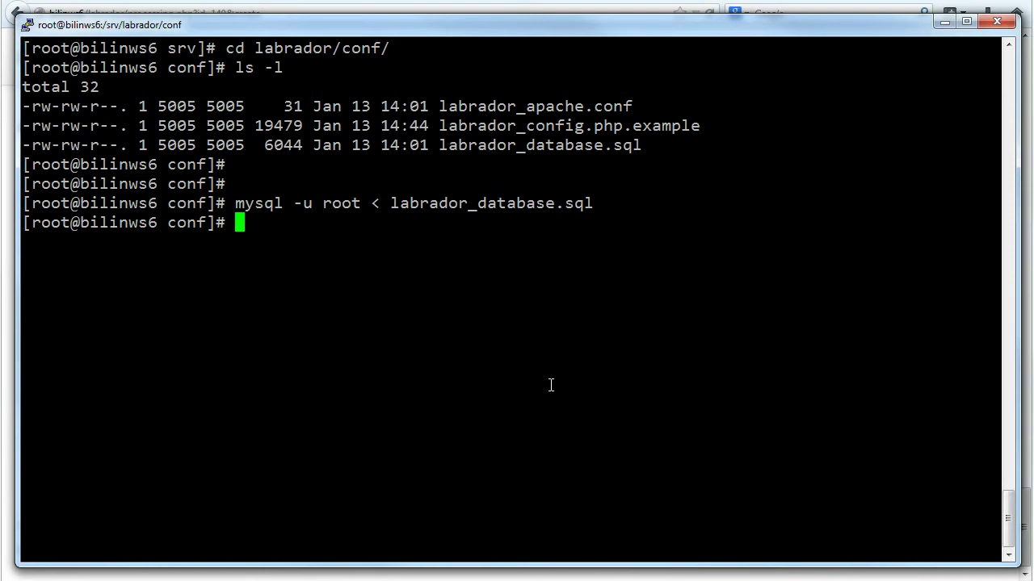
pyautogui.press('Return')
pyautogui.press('Return')
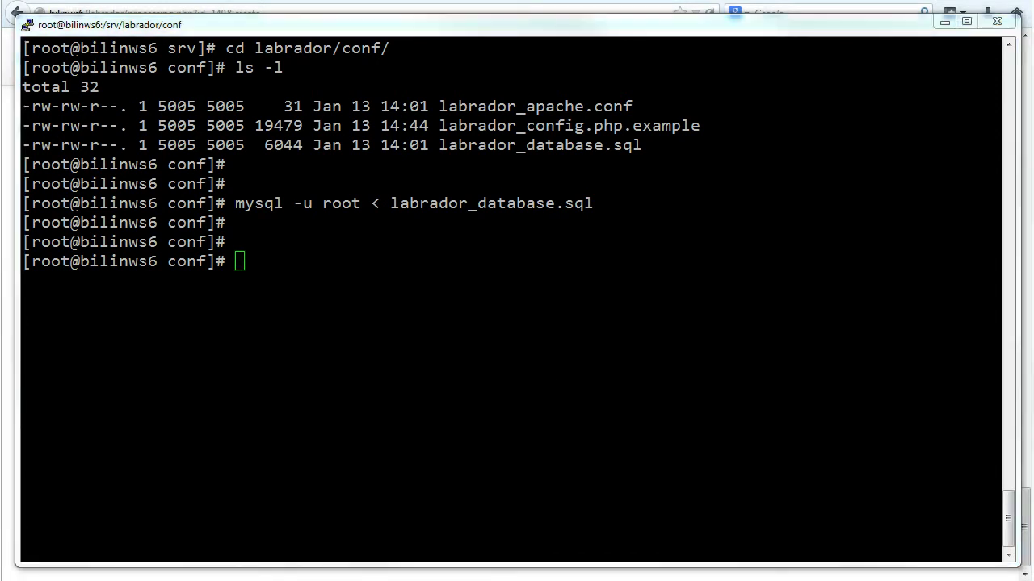
pyautogui.click(623, 373)
pyautogui.rightClick(623, 374)
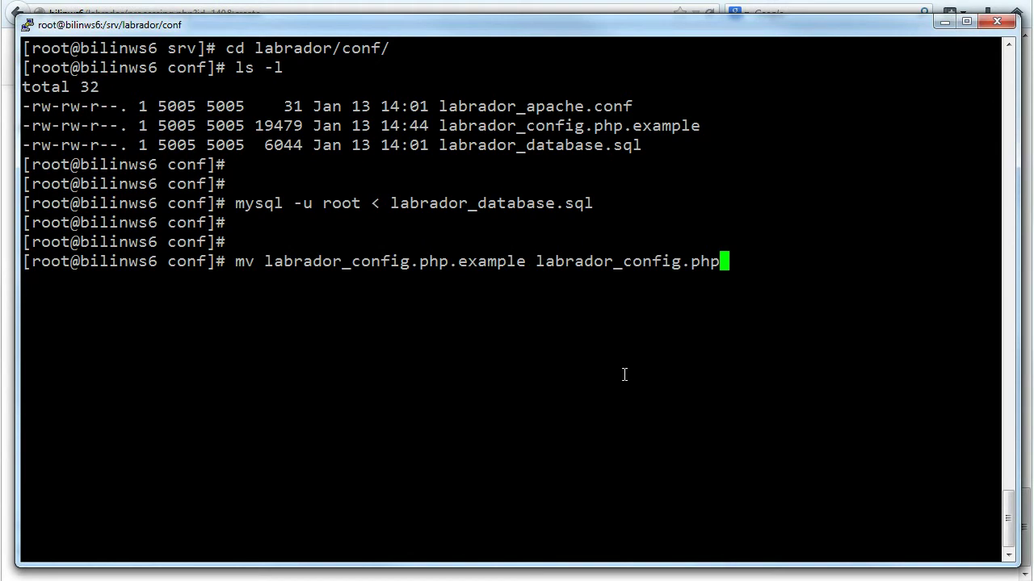
# Rename labrador_config.php.example to labrador_config.php and open it in nano
pyautogui.press('Return')
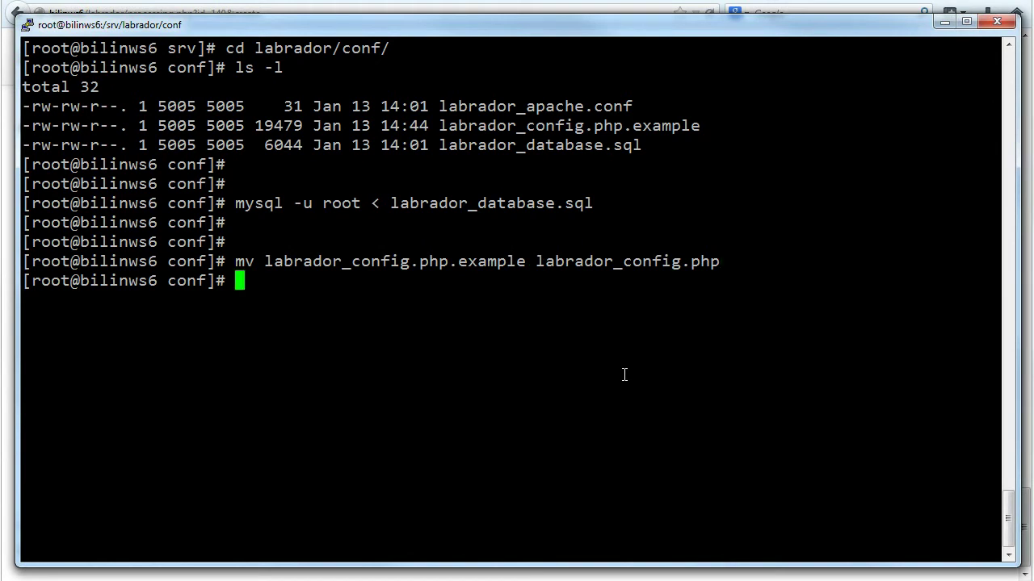
pyautogui.hotkey('ctrl', 'l')
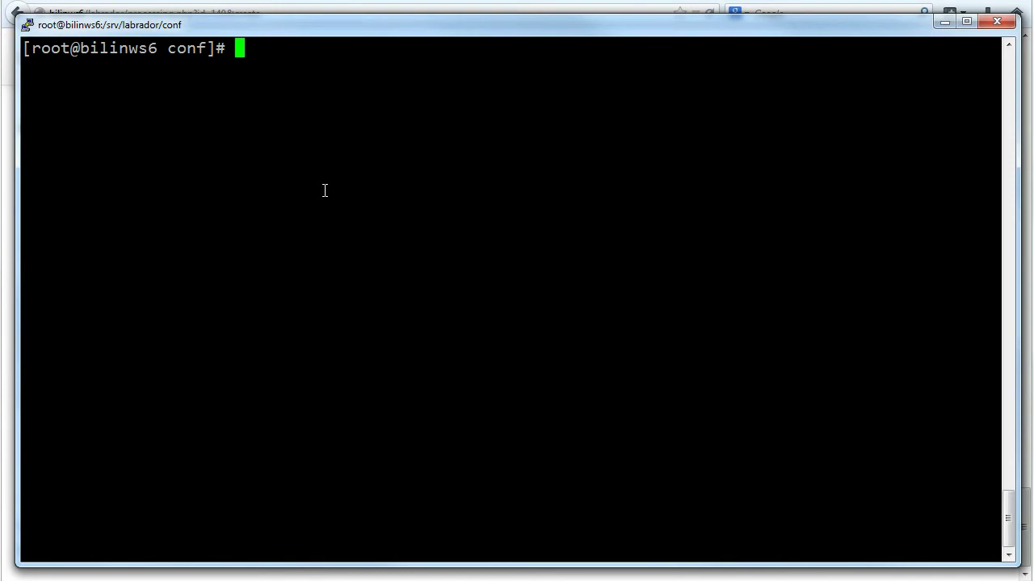
pyautogui.write('nano l')
pyautogui.press('Tab')
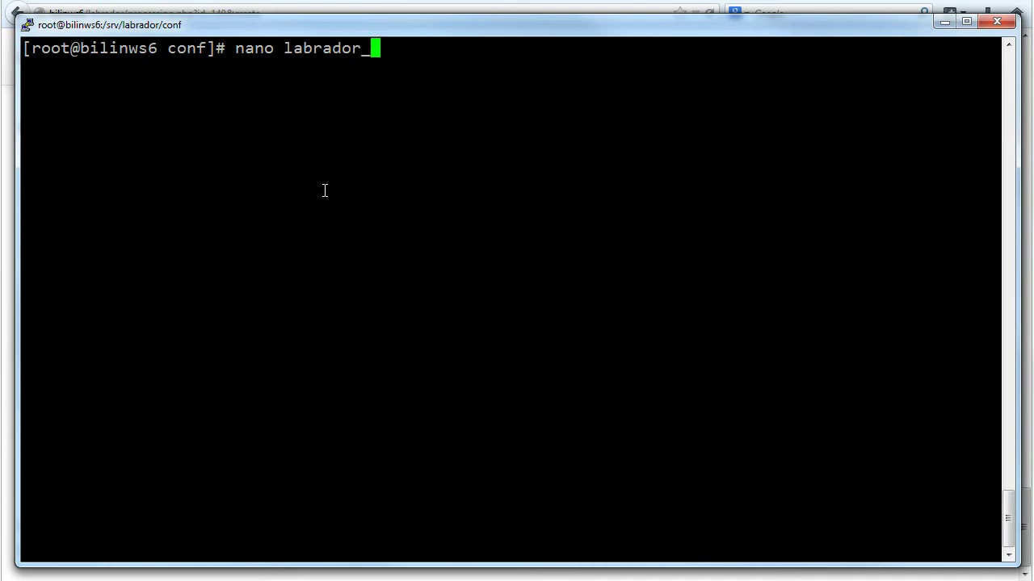
pyautogui.write('c')
pyautogui.press('Tab')
pyautogui.press('Return')
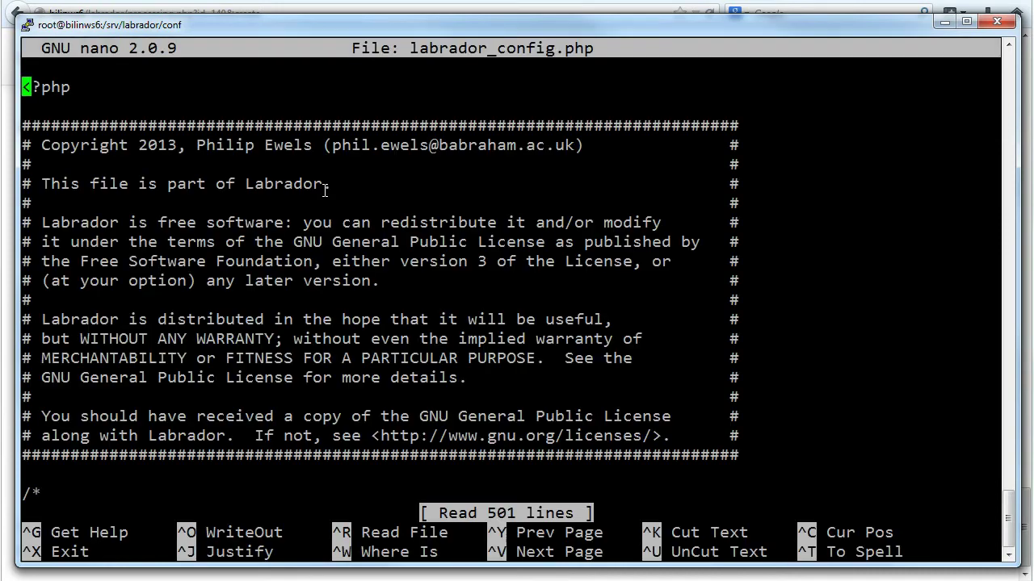
# Change the $labrador_url hostname from 'server' to 'bilnws6'
pyautogui.press('Down')
pyautogui.press('Down')
pyautogui.press('Down')
pyautogui.press('Down')
pyautogui.press('Down')
pyautogui.press('Down')
pyautogui.press('Down')
pyautogui.press('Down')
pyautogui.press('Down')
pyautogui.press('Down')
pyautogui.press('Down')
pyautogui.press('Down')
pyautogui.press('Down')
pyautogui.press('Down')
pyautogui.press('Down')
pyautogui.press('Down')
pyautogui.press('Down')
pyautogui.press('Down')
pyautogui.press('Down')
pyautogui.press('Down')
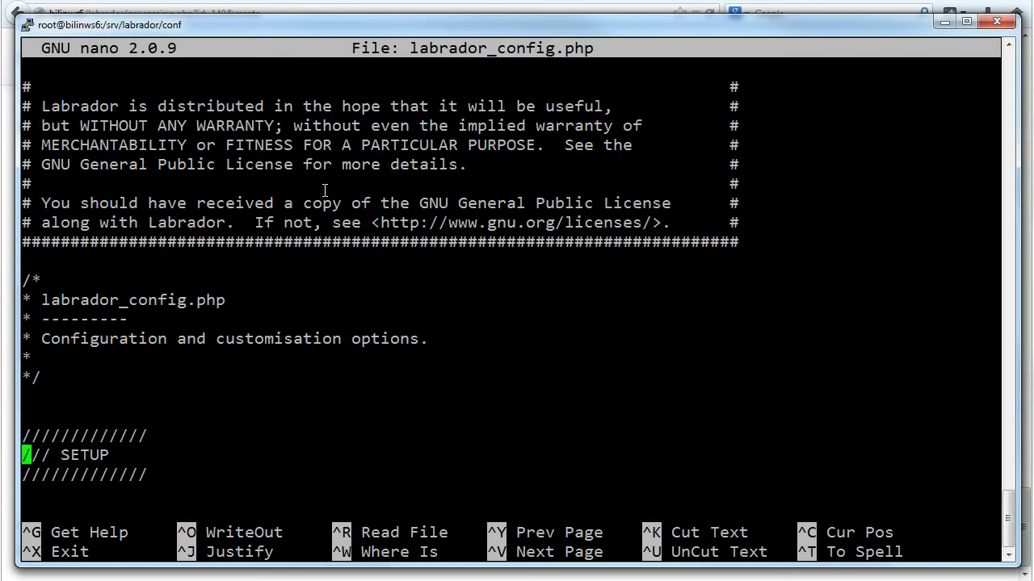
pyautogui.press('Down')
pyautogui.press('Down')
pyautogui.press('Down')
pyautogui.press('Down')
pyautogui.press('Down')
pyautogui.press('Up')
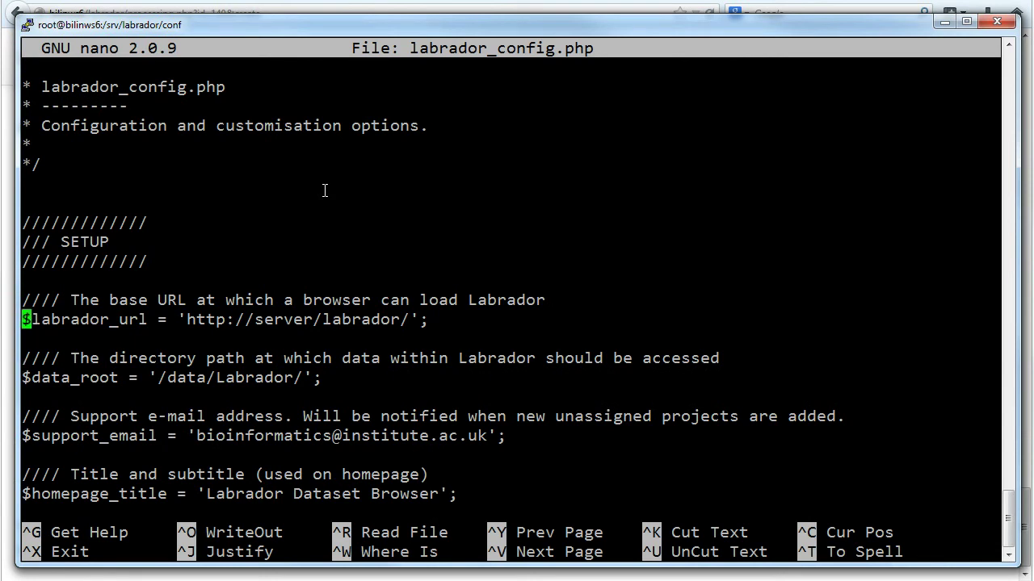
pyautogui.press('Right')
pyautogui.press('Right')
pyautogui.press('Right')
pyautogui.press('Right')
pyautogui.press('Right')
pyautogui.press('Right')
pyautogui.press('Right')
pyautogui.press('Right')
pyautogui.press('Right')
pyautogui.press('Right')
pyautogui.press('Right')
pyautogui.press('Right')
pyautogui.press('Right')
pyautogui.press('Right')
pyautogui.press('Right')
pyautogui.press('Right')
pyautogui.press('Right')
pyautogui.press('Right')
pyautogui.press('Right')
pyautogui.press('Right')
pyautogui.press('Delete')
pyautogui.press('Delete')
pyautogui.press('Delete')
pyautogui.press('Delete')
pyautogui.press('Delete')
pyautogui.press('Delete')
pyautogui.write('b')
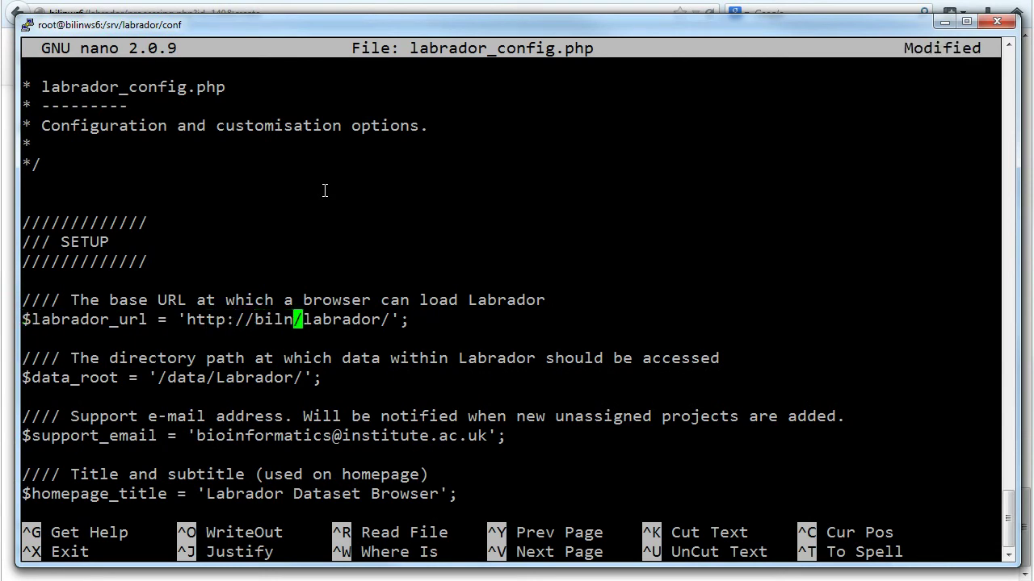
pyautogui.write('ws6')
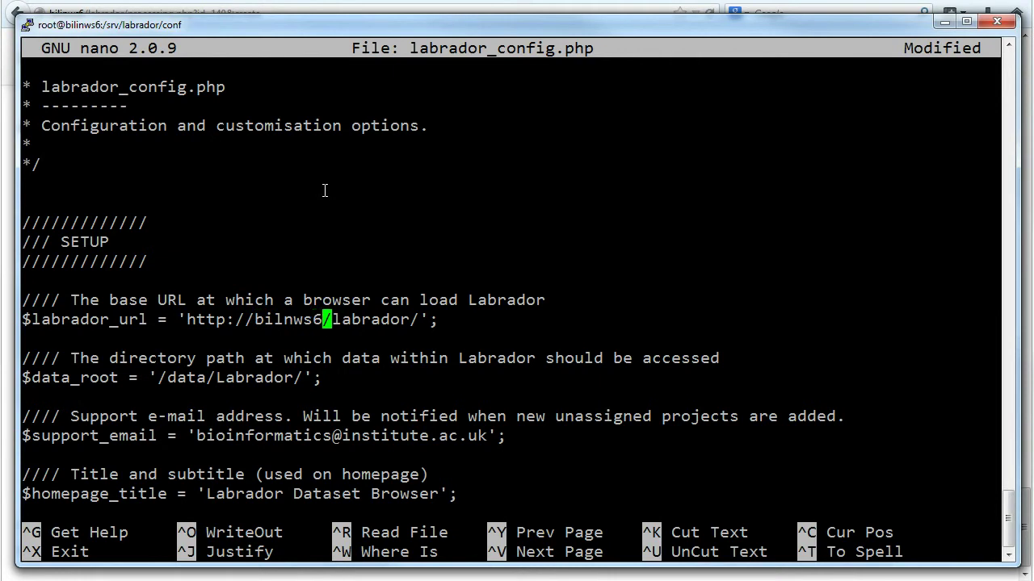
# Set $data_root to '/srv/data/'
pyautogui.press('Down')
pyautogui.press('Down')
pyautogui.press('Left')
pyautogui.press('Left')
pyautogui.press('BackSpace')
pyautogui.press('BackSpace')
pyautogui.press('BackSpace')
pyautogui.press('BackSpace')
pyautogui.press('BackSpace')
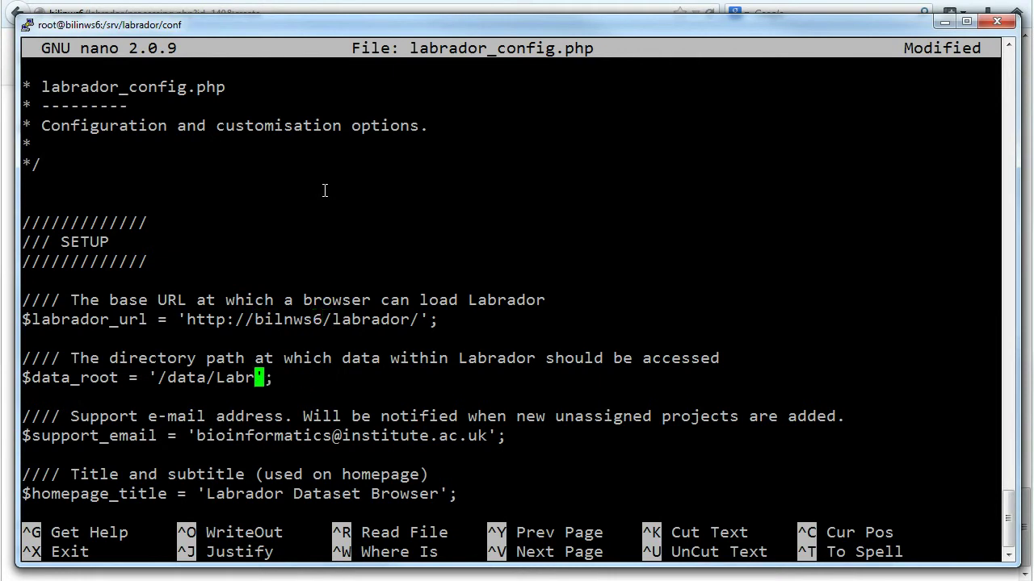
pyautogui.press('BackSpace')
pyautogui.press('BackSpace')
pyautogui.press('BackSpace')
pyautogui.press('BackSpace')
pyautogui.press('BackSpace')
pyautogui.press('BackSpace')
pyautogui.press('BackSpace')
pyautogui.press('BackSpace')
pyautogui.press('BackSpace')
pyautogui.write('srv/data')
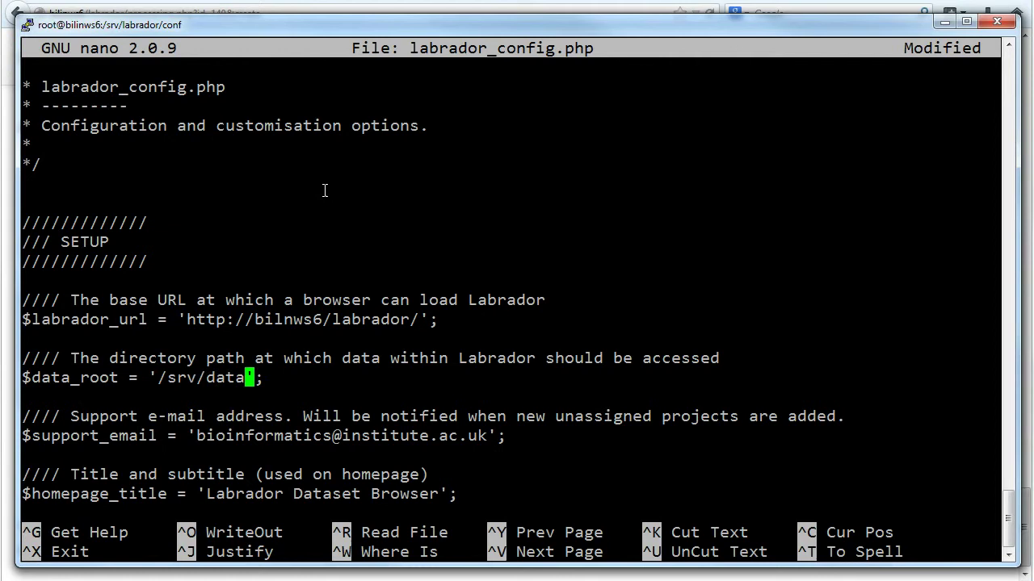
pyautogui.write('/')
pyautogui.press('Down')
pyautogui.press('Down')
pyautogui.press('Down')
pyautogui.press('Down')
pyautogui.press('Down')
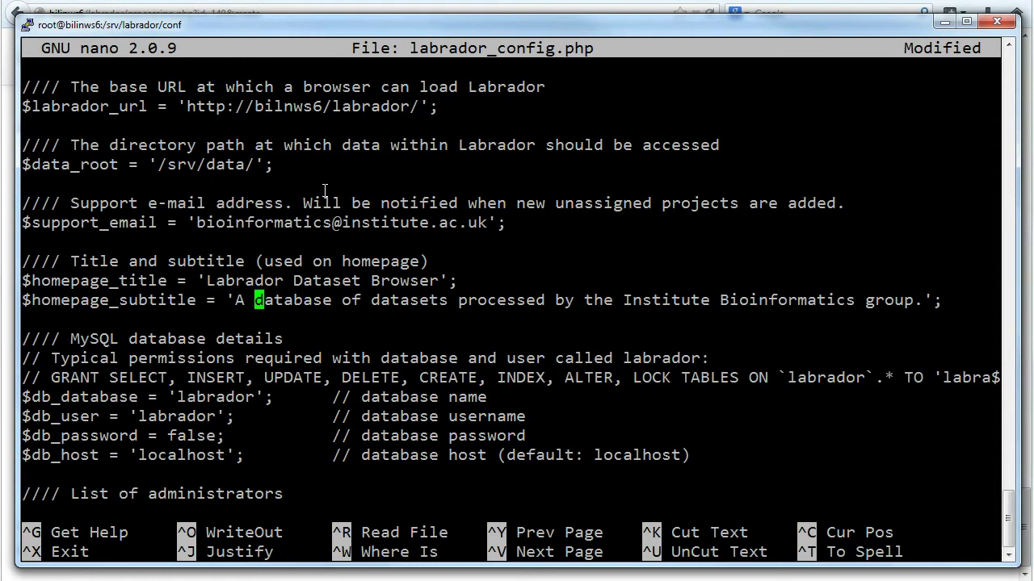
# Replace the example administrator e-mail and name with the admin's own e-mail and first name
pyautogui.press('Down')
pyautogui.press('Down')
pyautogui.press('Down')
pyautogui.press('Down')
pyautogui.press('Down')
pyautogui.press('Down')
pyautogui.press('Down')
pyautogui.press('Down')
pyautogui.press('Down')
pyautogui.press('Down')
pyautogui.press('Down')
pyautogui.press('Down')
pyautogui.press('Down')
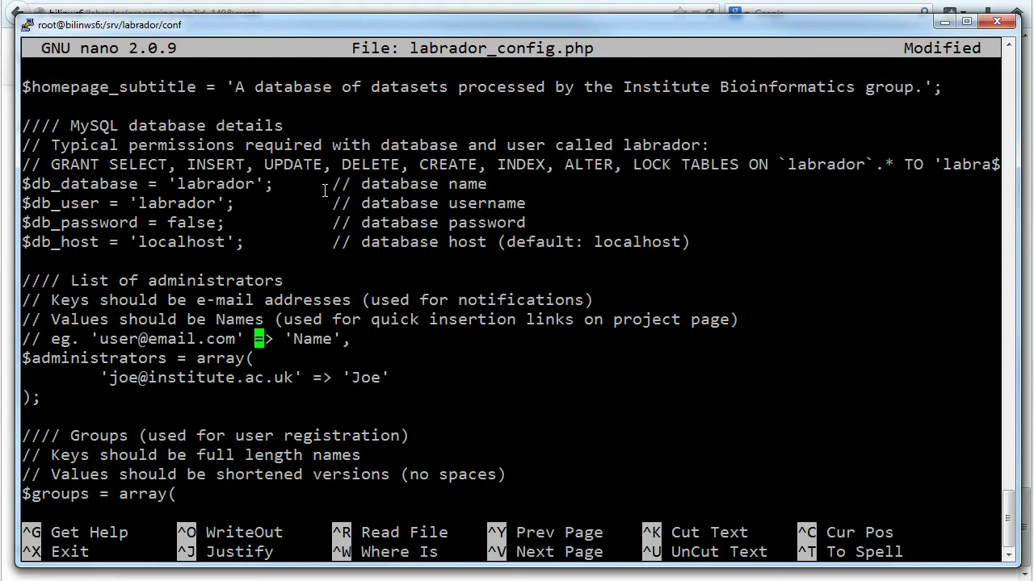
pyautogui.press('Down')
pyautogui.press('Down')
pyautogui.press('Right')
pyautogui.press('Right')
pyautogui.press('Right')
pyautogui.press('Right')
pyautogui.press('BackSpace')
pyautogui.press('BackSpace')
pyautogui.press('BackSpace')
pyautogui.press('BackSpace')
pyautogui.press('BackSpace')
pyautogui.press('BackSpace')
pyautogui.press('BackSpace')
pyautogui.press('BackSpace')
pyautogui.press('BackSpace')
pyautogui.press('BackSpace')
pyautogui.press('BackSpace')
pyautogui.press('BackSpace')
pyautogui.press('BackSpace')
pyautogui.press('BackSpace')
pyautogui.press('BackSpace')
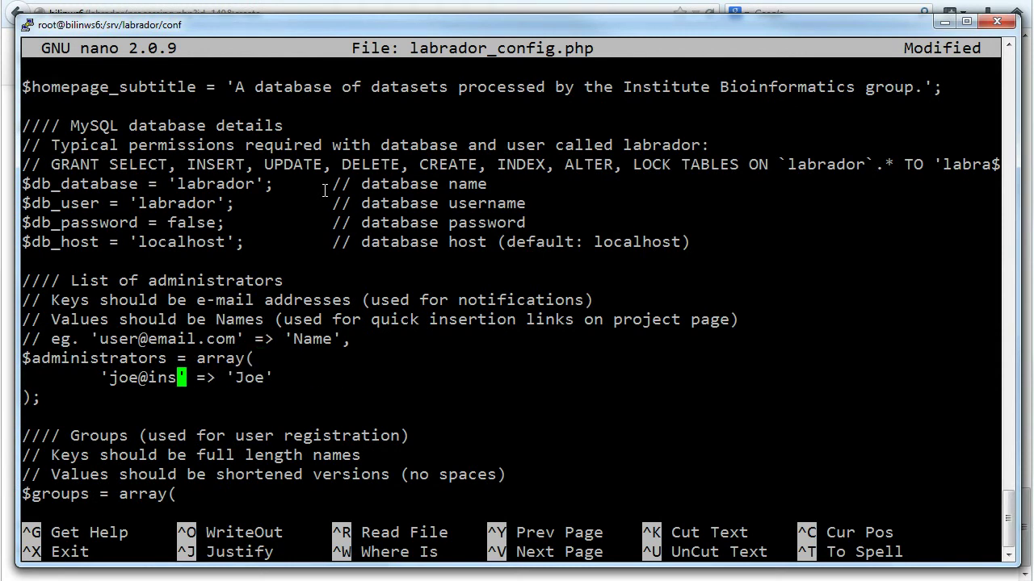
pyautogui.press('BackSpace')
pyautogui.press('BackSpace')
pyautogui.press('BackSpace')
pyautogui.press('BackSpace')
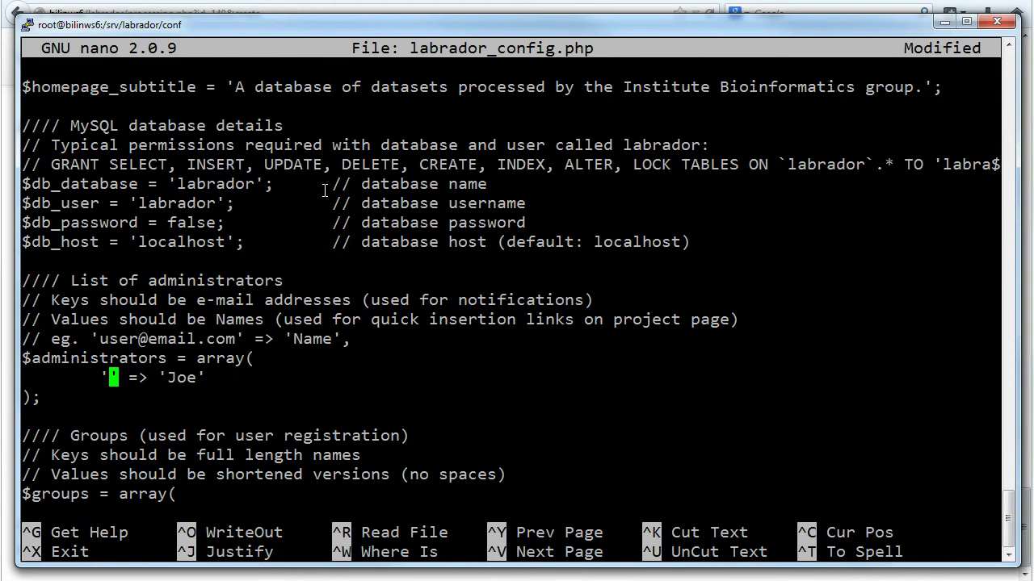
pyautogui.rightClick(192, 362)
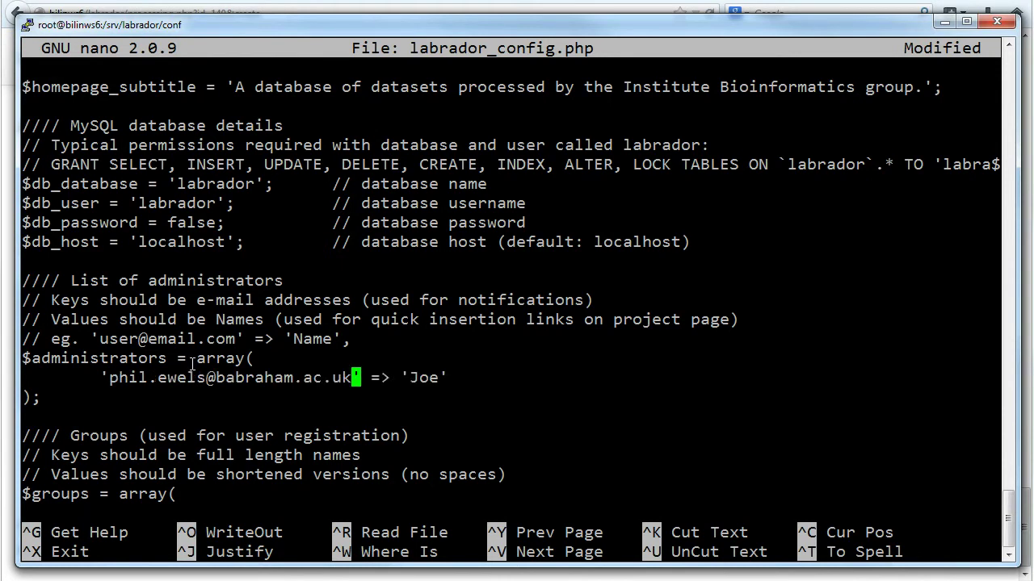
pyautogui.press('Right')
pyautogui.press('Right')
pyautogui.press('Right')
pyautogui.press('Right')
pyautogui.press('Right')
pyautogui.press('Right')
pyautogui.press('Right')
pyautogui.press('Delete')
pyautogui.press('Delete')
pyautogui.press('BackSpace')
pyautogui.write('Phil')
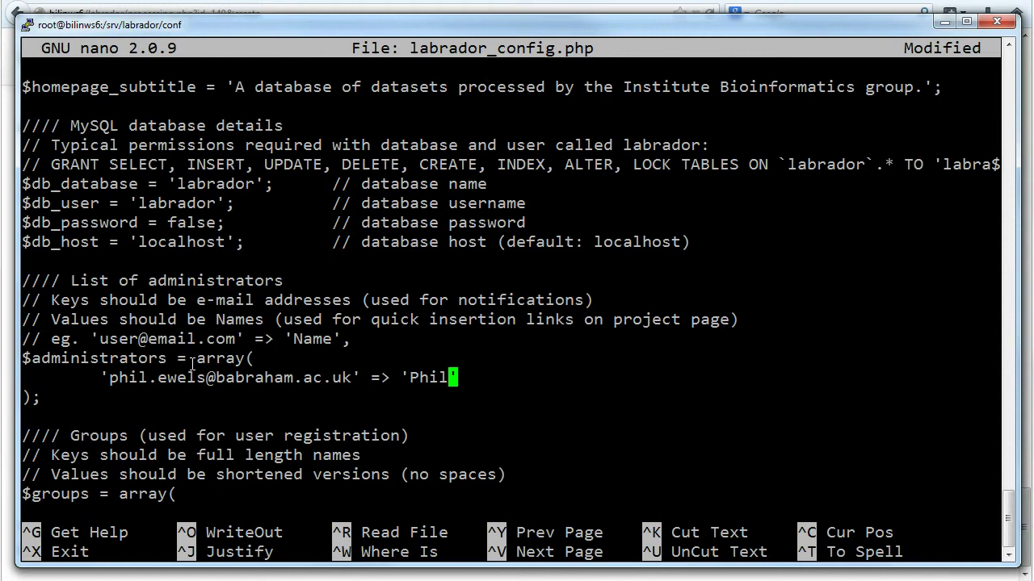
# Save labrador_config.php (501 lines) and exit nano
pyautogui.hotkey('ctrl', 'o')
pyautogui.press('Return')
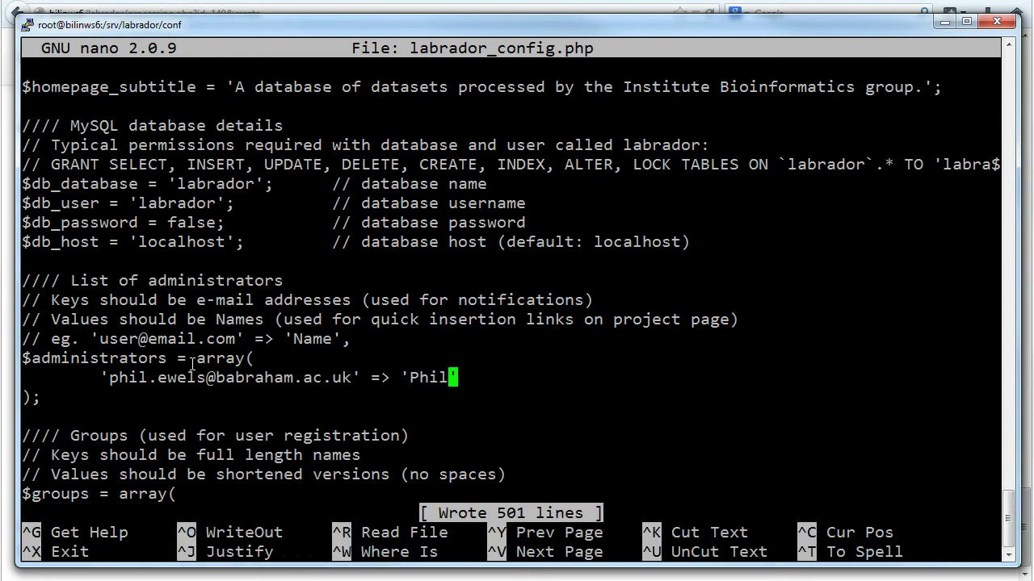
pyautogui.hotkey('ctrl', 'x')
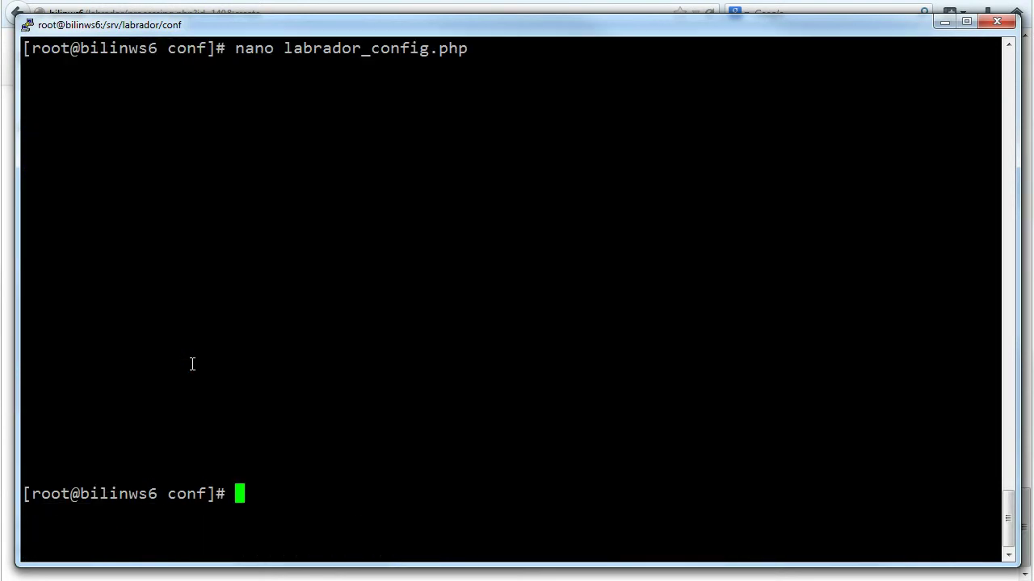
# Clear the screen, list the conf folder, and move labrador_apache.conf into /etc/httpd/conf.d/
pyautogui.press('Return')
pyautogui.write('clear')
pyautogui.press('Return')
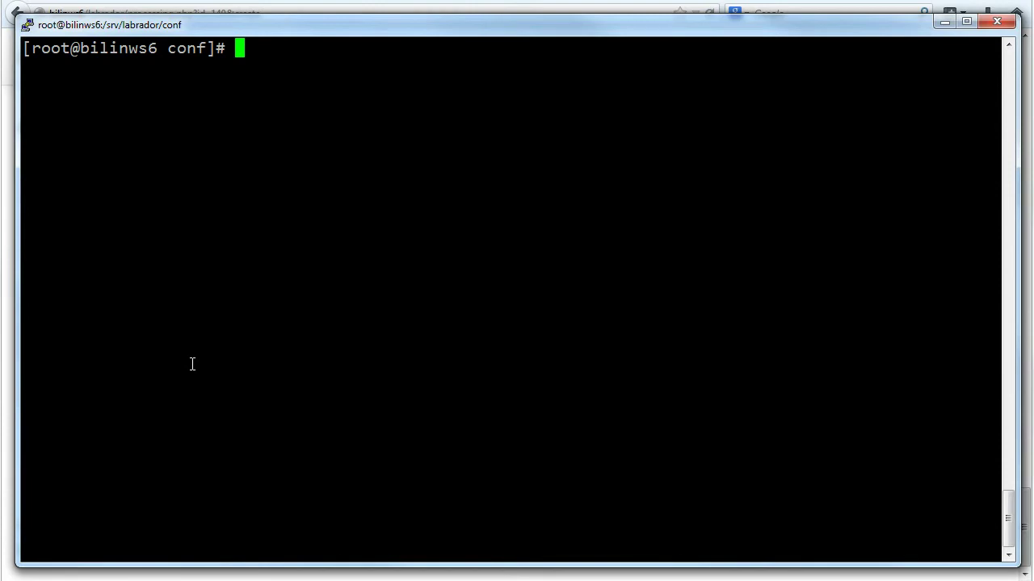
pyautogui.write('ls -l')
pyautogui.press('Return')
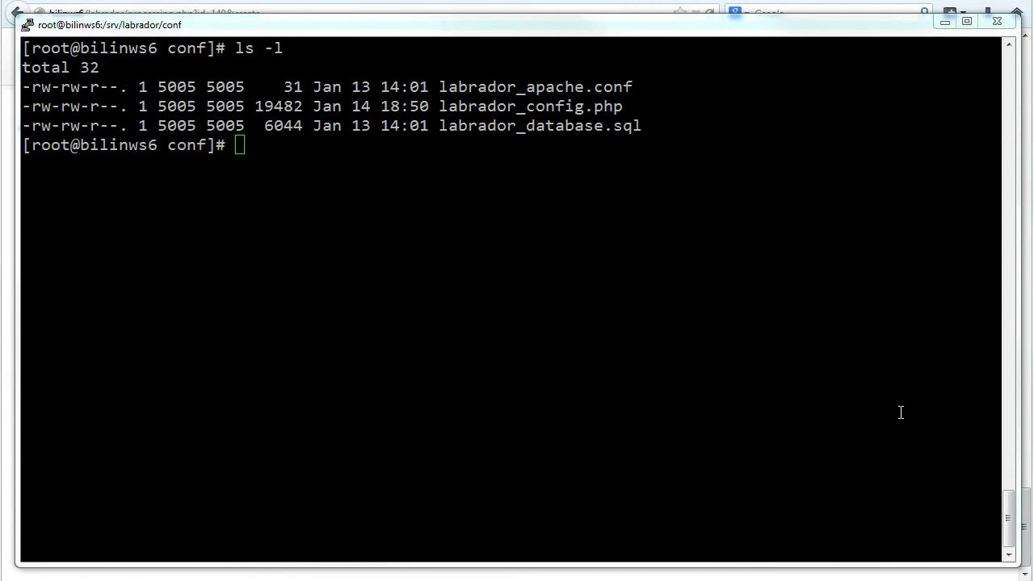
pyautogui.click(883, 409)
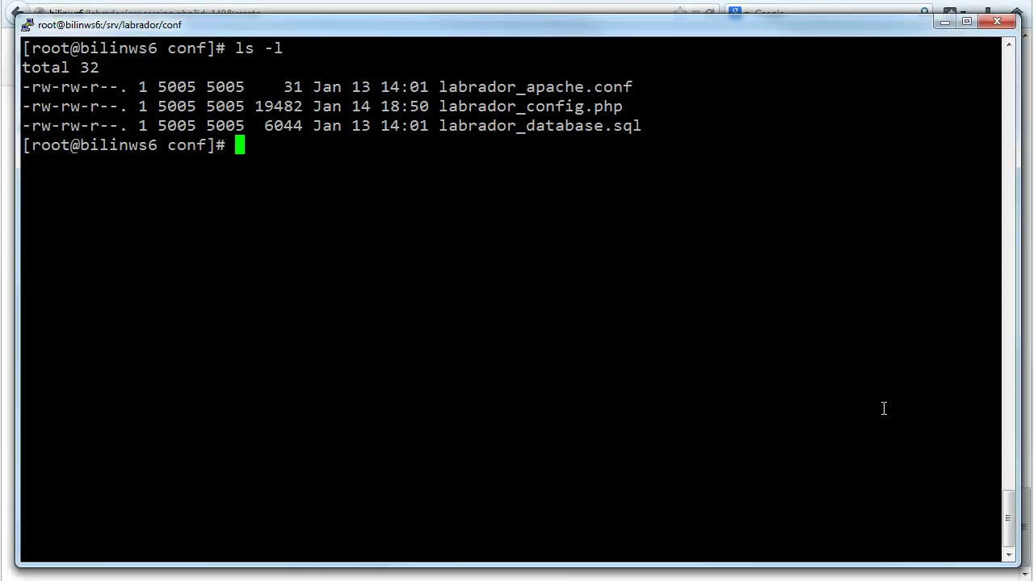
pyautogui.rightClick(884, 409)
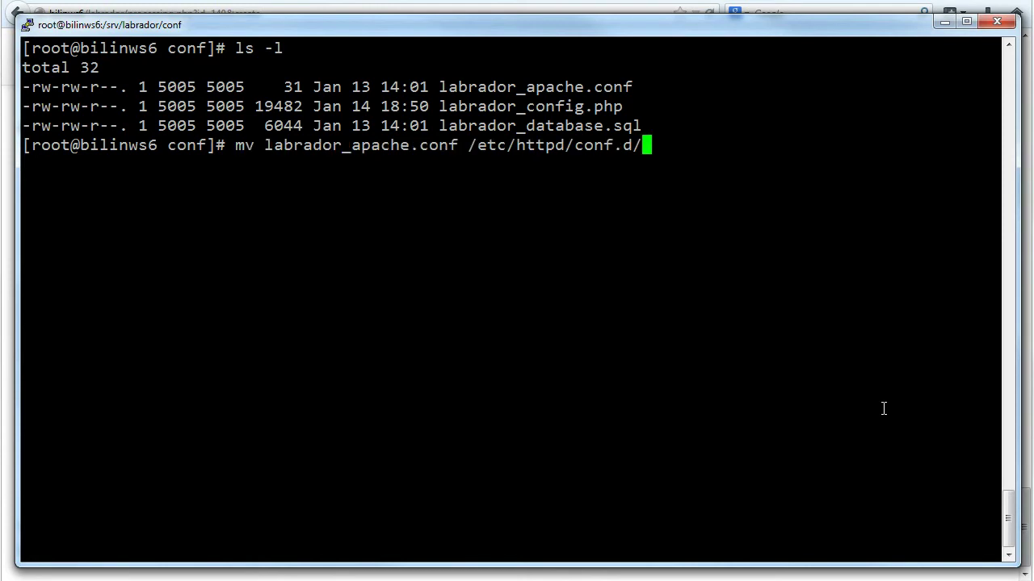
pyautogui.press('Return')
pyautogui.press('Return')
pyautogui.press('Return')
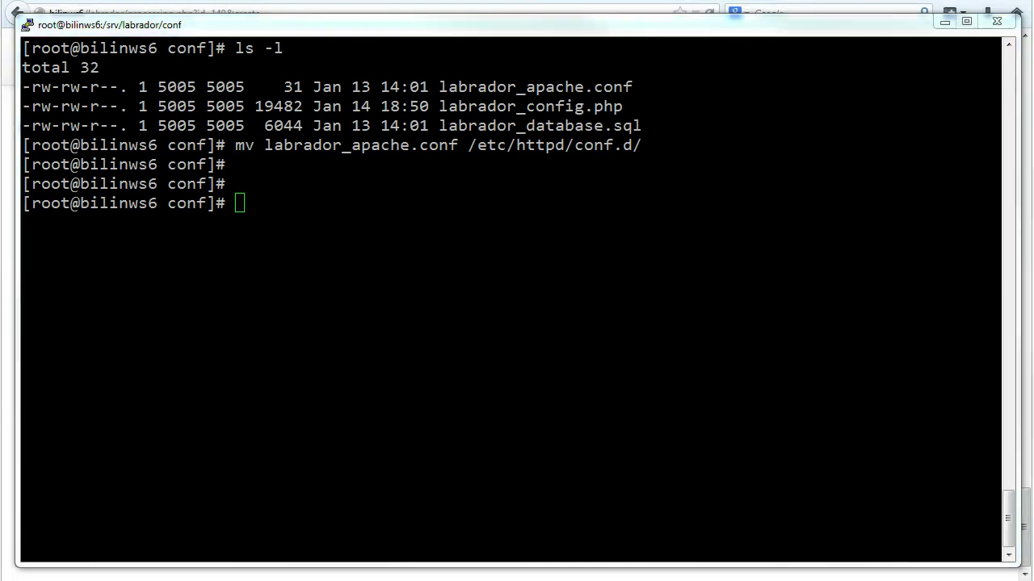
# Restart the httpd web server and confirm it reports OK
pyautogui.click(464, 306)
pyautogui.rightClick(464, 307)
pyautogui.press('Return')
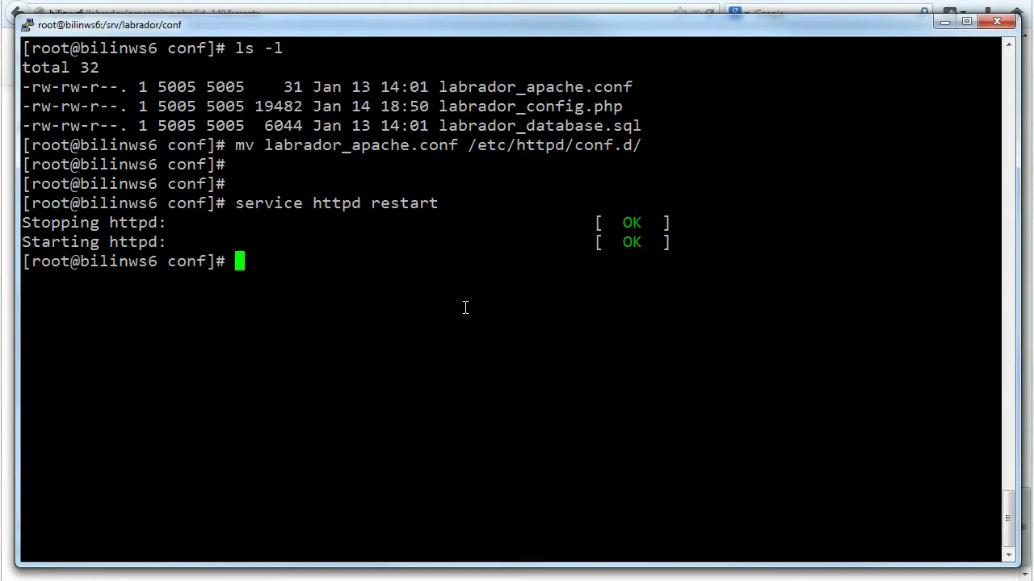
pyautogui.press('Return')
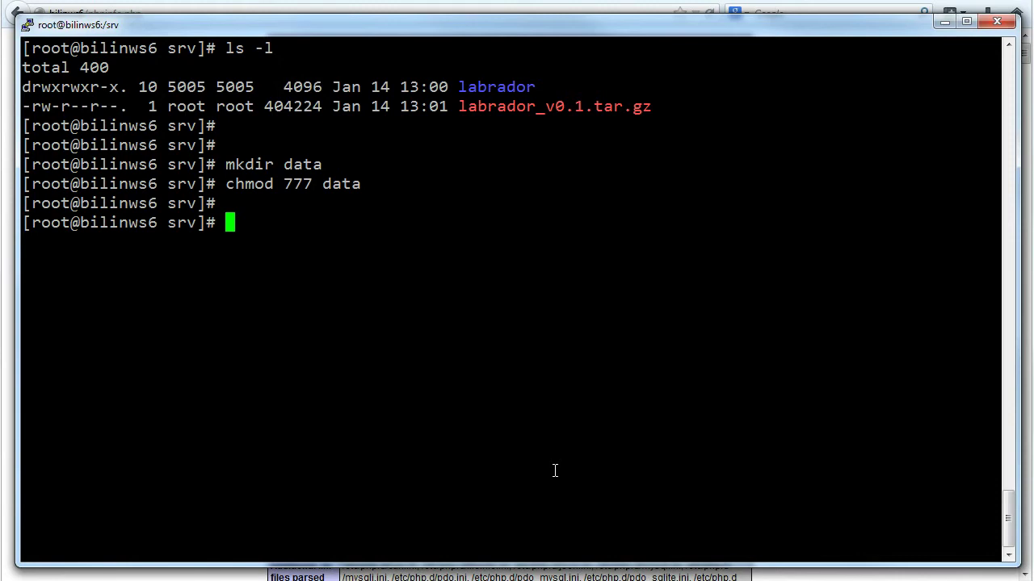
# Import labrador_database.sql into MySQL and clear the screen
pyautogui.rightClick(557, 427)
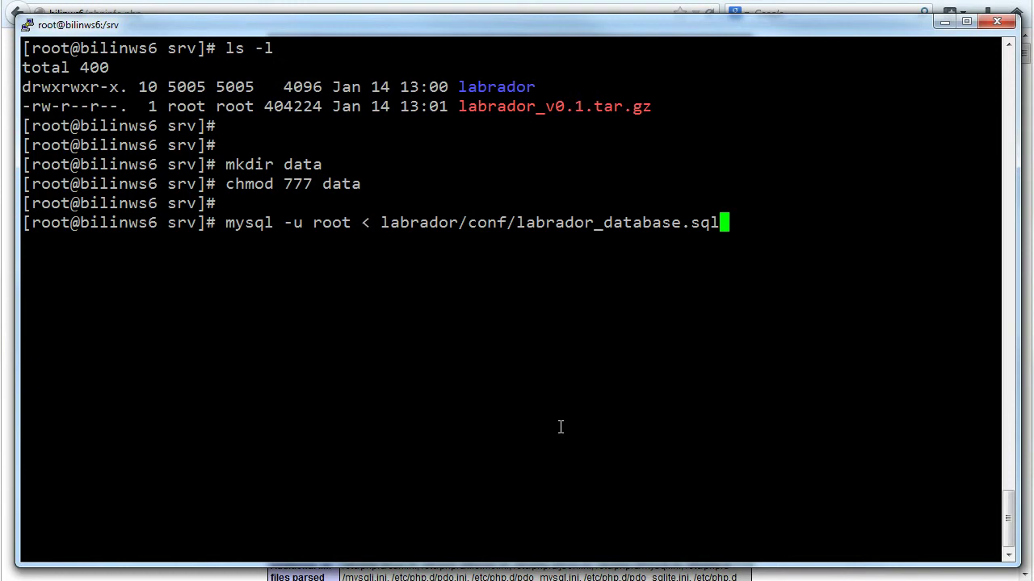
pyautogui.press('Return')
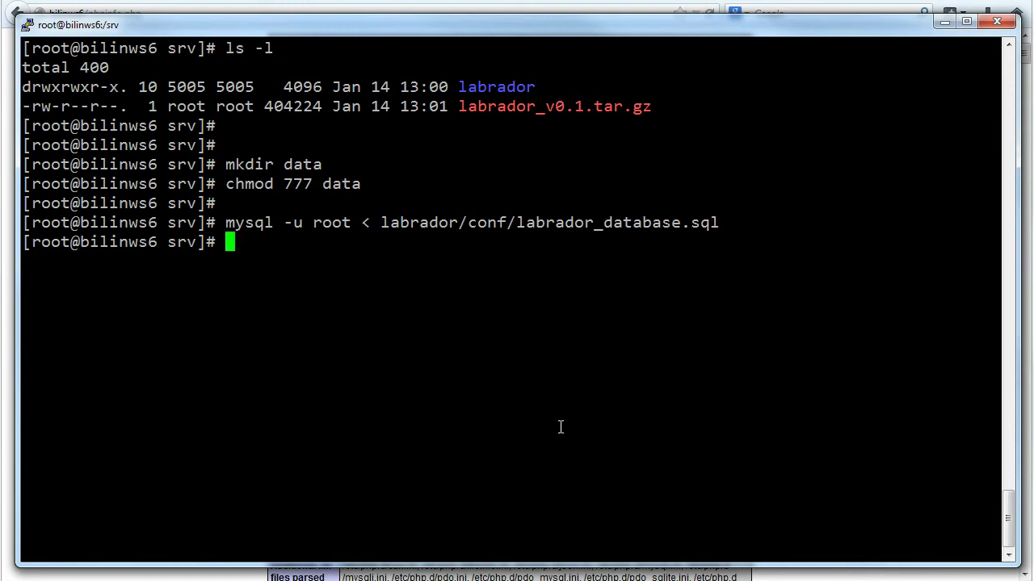
pyautogui.press('Return')
pyautogui.press('Return')
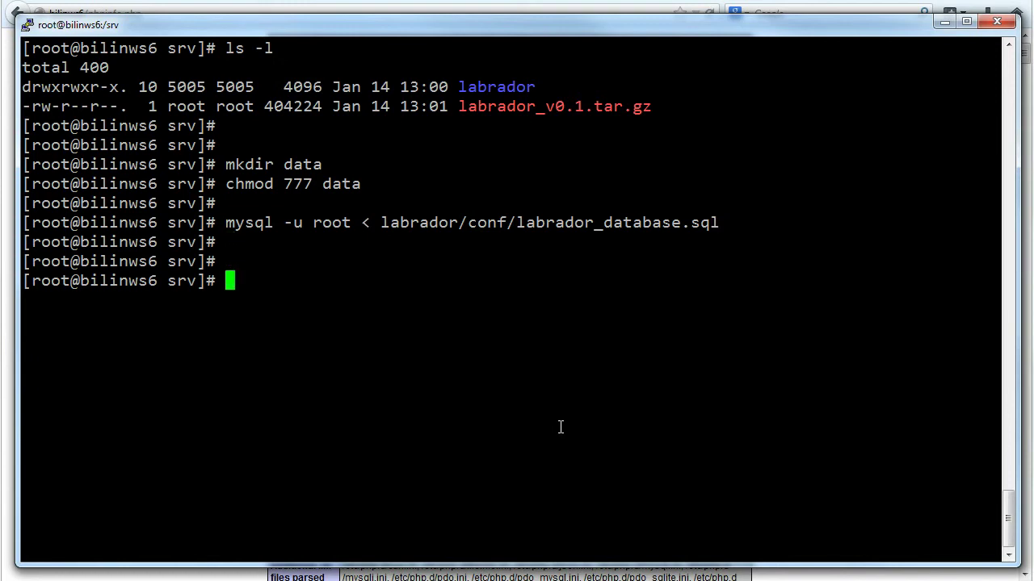
pyautogui.write('clear')
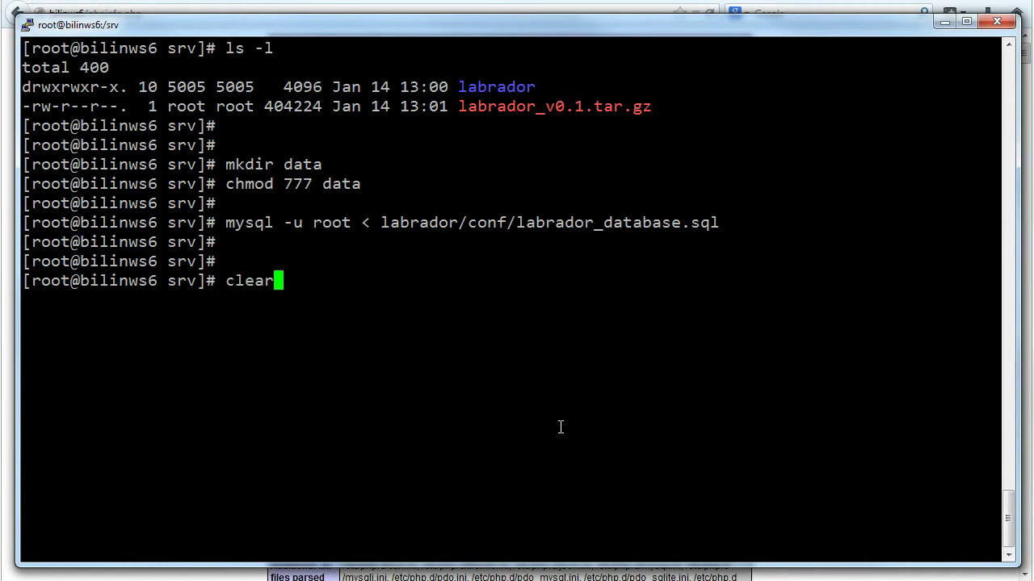
pyautogui.press('Return')
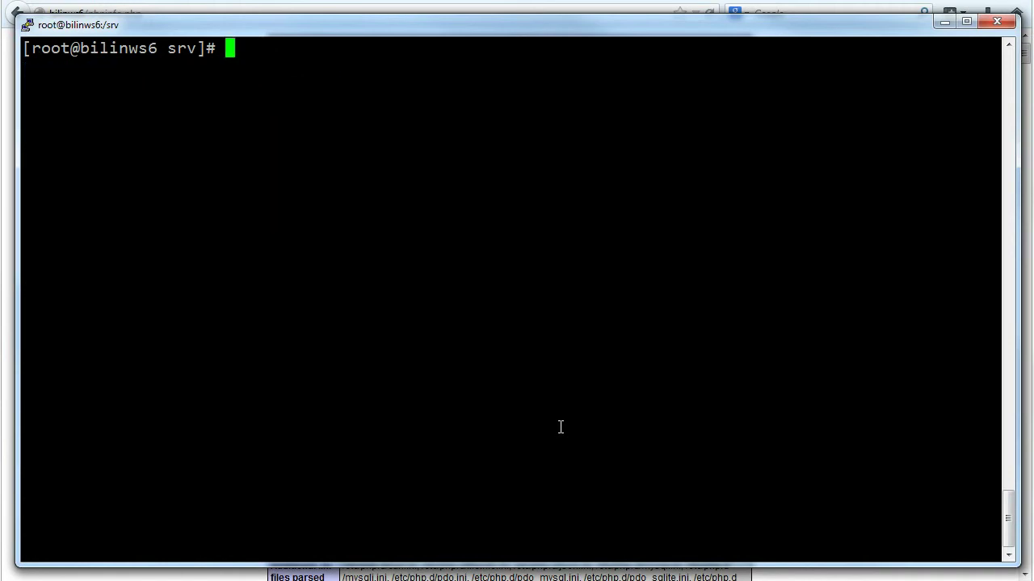
# Change into the labrador/conf folder and list its files
pyautogui.write('cd labrador')
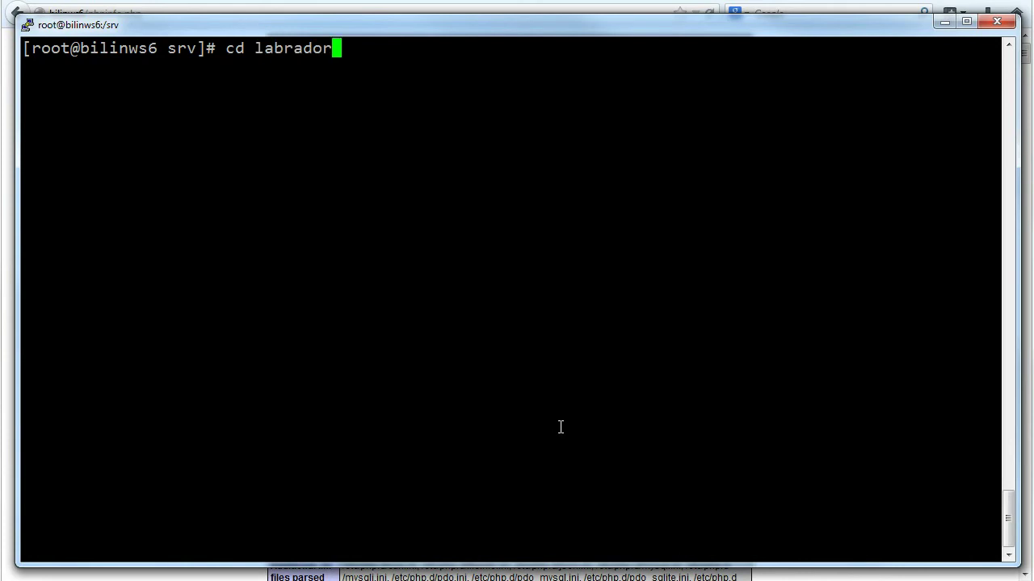
pyautogui.write('/co')
pyautogui.press('Tab')
pyautogui.press('Return')
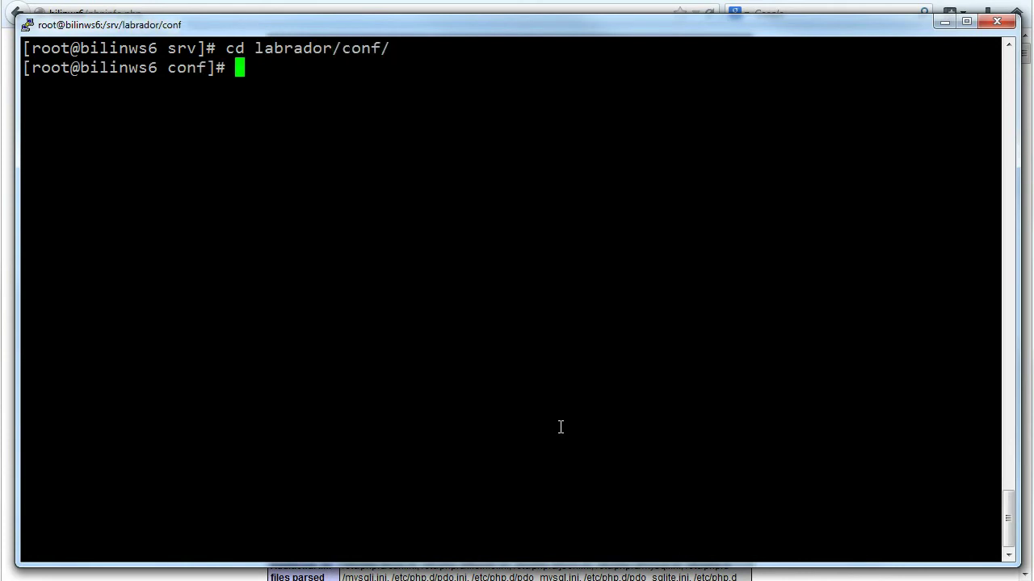
pyautogui.press('Return')
pyautogui.write('ls -l')
pyautogui.press('Return')
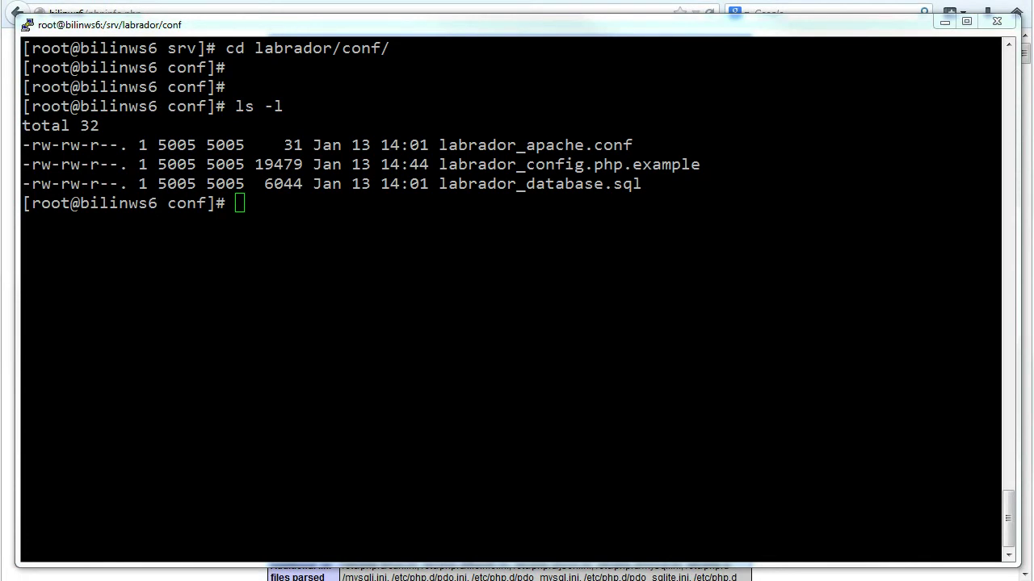
# Rename labrador_config.php.example to labrador_config.php with the pasted mv command
pyautogui.click(521, 381)
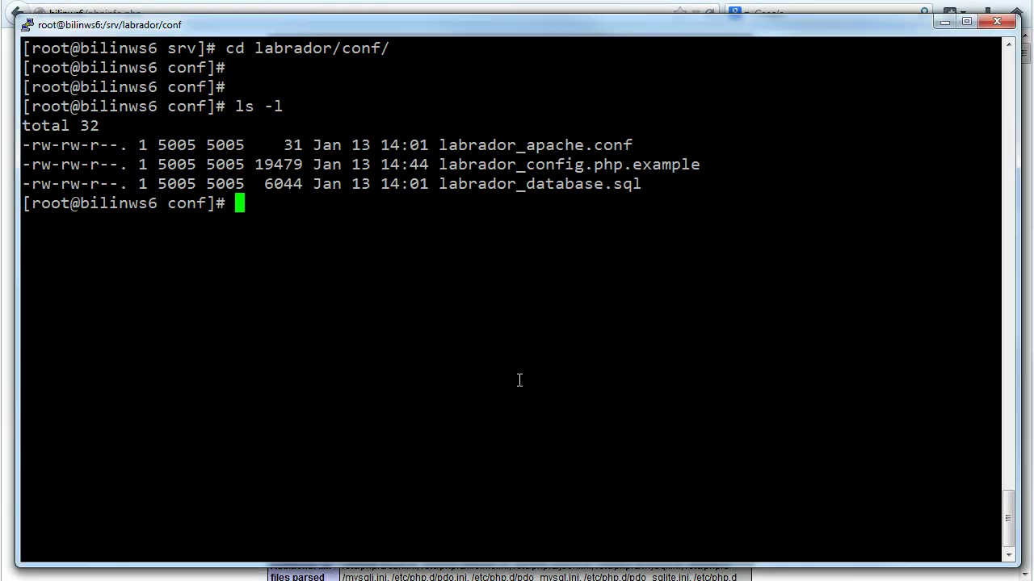
pyautogui.press('Return')
pyautogui.press('Return')
pyautogui.rightClick(519, 380)
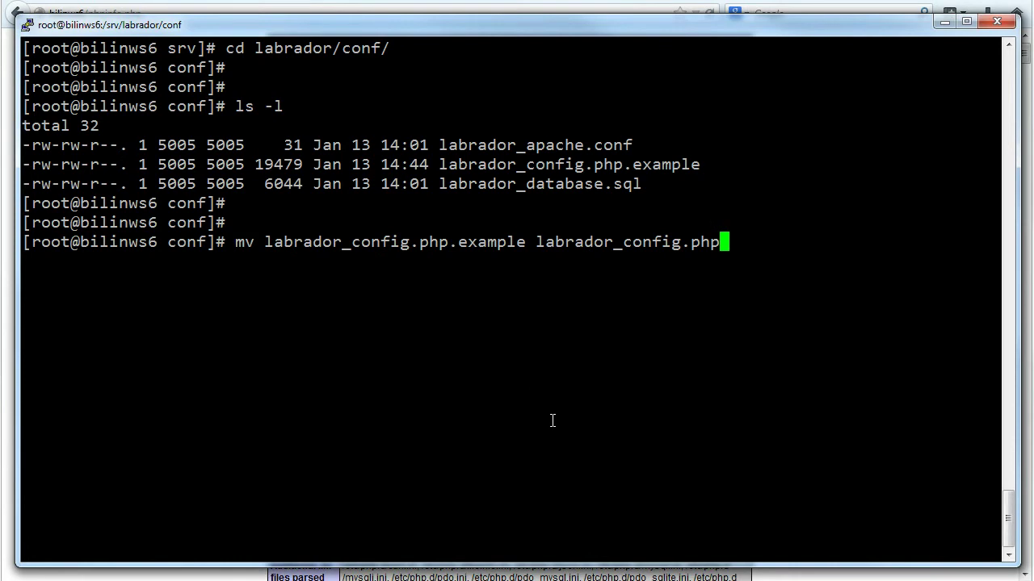
pyautogui.press('Return')
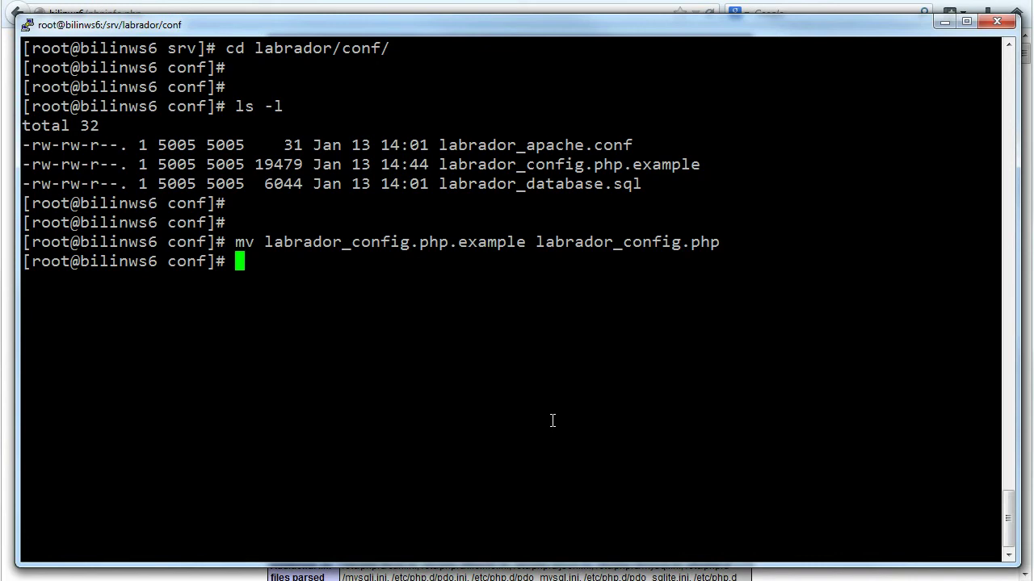
pyautogui.press('Return')
pyautogui.press('Return')
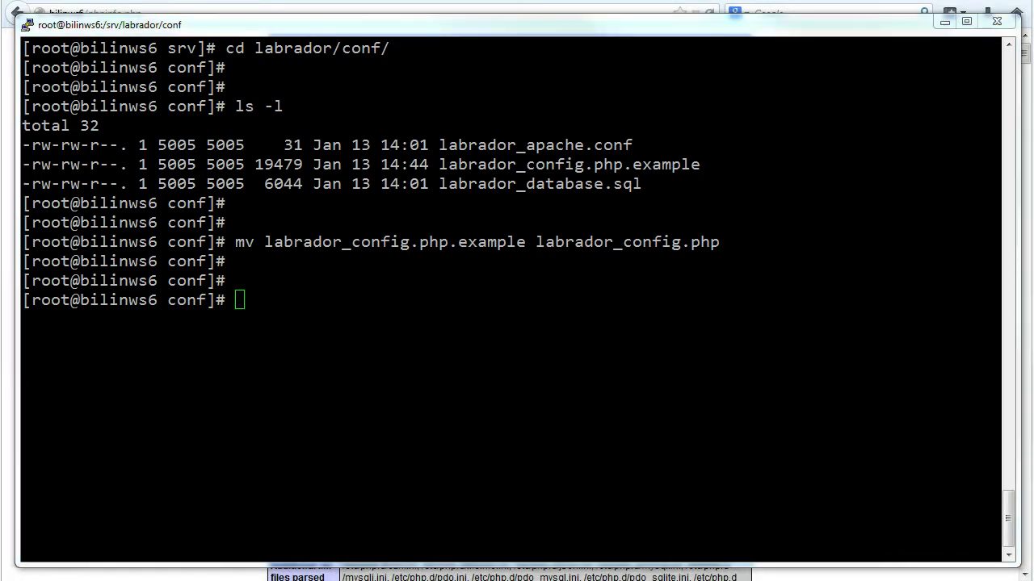
# Open labrador_config.php in nano and change the base URL host to bilinws6
pyautogui.rightClick(660, 393)
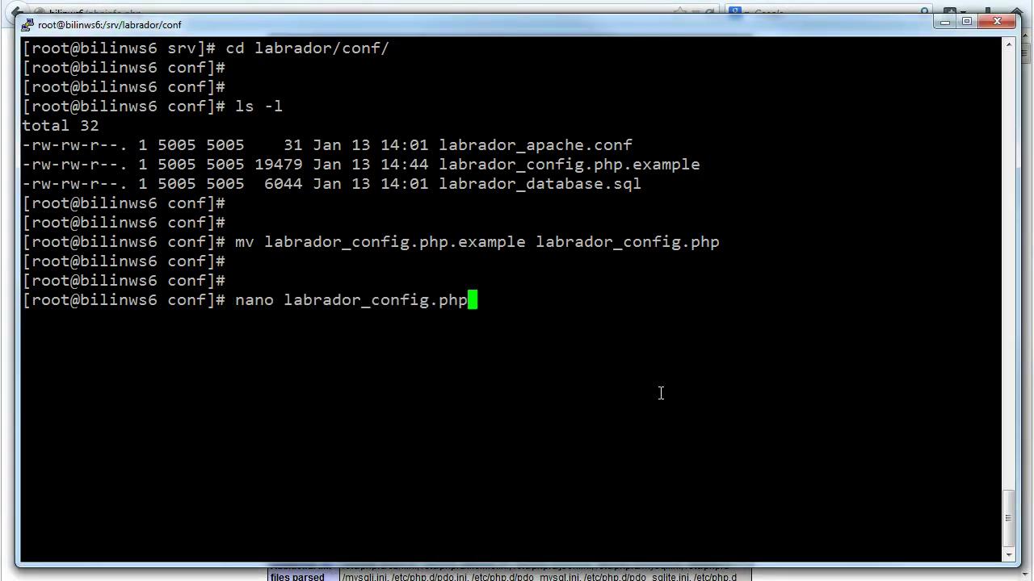
pyautogui.press('Return')
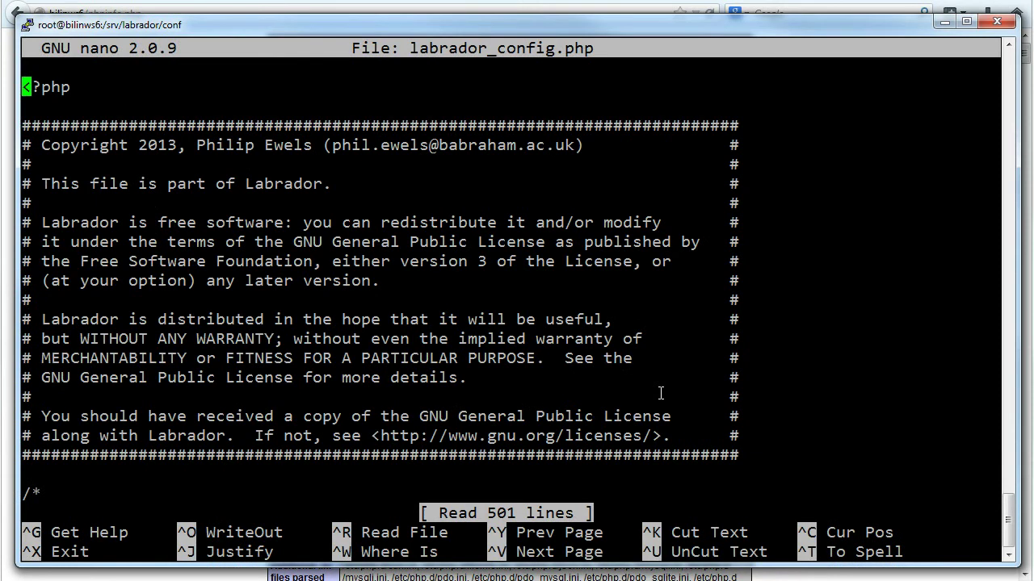
pyautogui.press('Down')
pyautogui.press('Down')
pyautogui.press('Down')
pyautogui.press('Down')
pyautogui.press('Down')
pyautogui.press('Down')
pyautogui.press('Down')
pyautogui.press('Down')
pyautogui.press('Down')
pyautogui.press('Down')
pyautogui.press('Down')
pyautogui.press('Down')
pyautogui.press('Down')
pyautogui.press('Down')
pyautogui.press('Down')
pyautogui.press('Down')
pyautogui.press('Down')
pyautogui.press('Down')
pyautogui.press('Down')
pyautogui.press('Down')
pyautogui.press('Down')
pyautogui.press('Down')
pyautogui.press('Down')
pyautogui.press('Down')
pyautogui.press('Down')
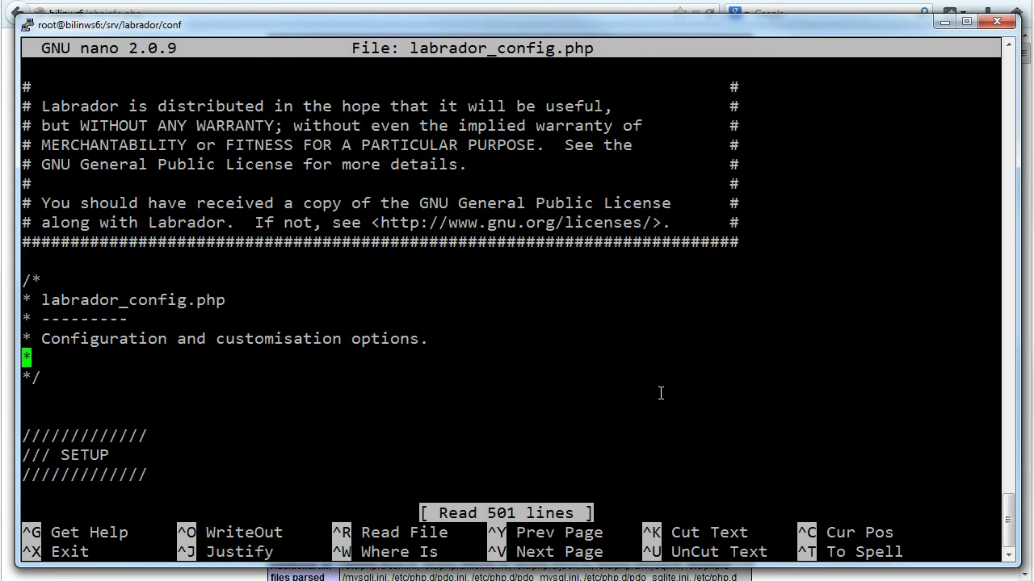
pyautogui.press('Down')
pyautogui.press('Down')
pyautogui.press('Down')
pyautogui.press('Down')
pyautogui.press('Down')
pyautogui.press('Down')
pyautogui.press('Down')
pyautogui.press('Down')
pyautogui.press('Down')
pyautogui.press('Down')
pyautogui.press('Down')
pyautogui.press('Down')
pyautogui.press('Down')
pyautogui.press('Down')
pyautogui.press('Down')
pyautogui.press('Up')
pyautogui.press('Up')
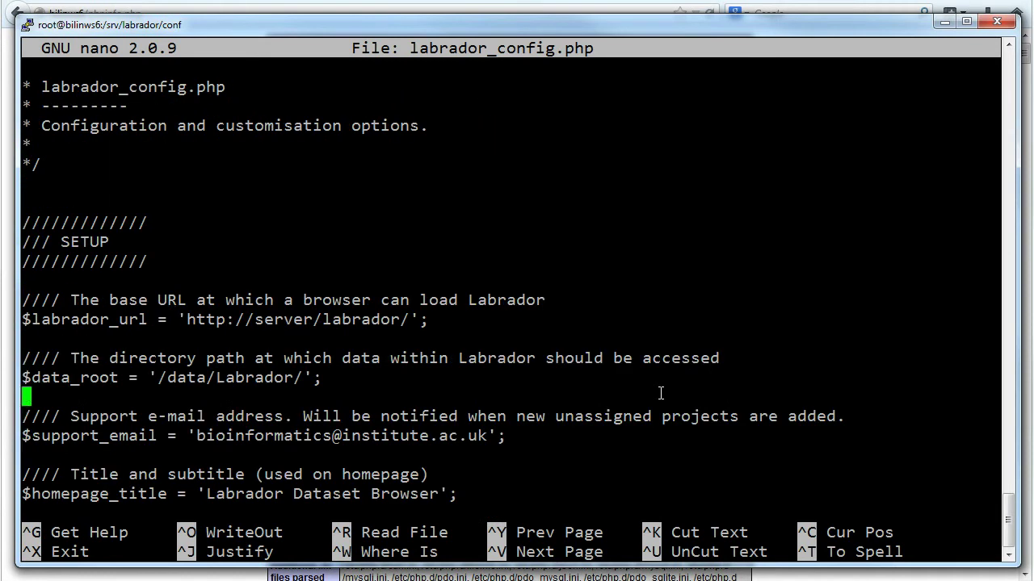
pyautogui.press('Up')
pyautogui.press('Up')
pyautogui.press('Up')
pyautogui.press('Up')
pyautogui.press('Up')
pyautogui.press('Down')
pyautogui.press('Right')
pyautogui.press('Right')
pyautogui.press('Right')
pyautogui.press('Right')
pyautogui.press('Right')
pyautogui.press('Right')
pyautogui.press('Right')
pyautogui.press('Right')
pyautogui.press('Right')
pyautogui.press('Right')
pyautogui.press('Right')
pyautogui.press('Right')
pyautogui.press('Right')
pyautogui.press('Right')
pyautogui.press('Right')
pyautogui.press('Right')
pyautogui.press('Right')
pyautogui.press('Right')
pyautogui.press('Right')
pyautogui.press('Right')
pyautogui.press('Right')
pyautogui.press('Delete')
pyautogui.press('Delete')
pyautogui.press('Delete')
pyautogui.press('Delete')
pyautogui.press('Delete')
pyautogui.press('Delete')
pyautogui.write('bi')
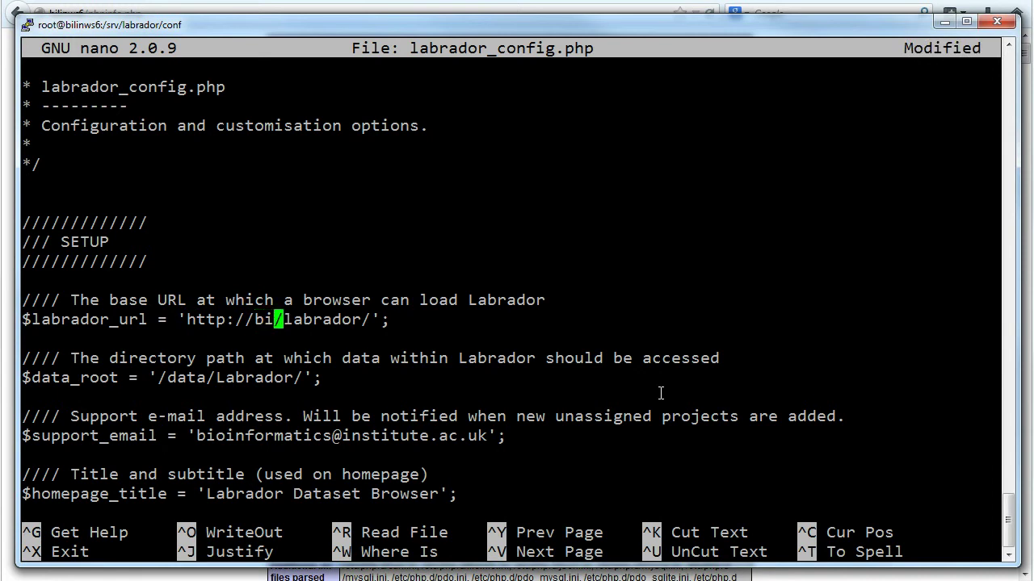
pyautogui.write('ln')
pyautogui.press('Left')
pyautogui.write('i')
pyautogui.press('Right')
pyautogui.write('ws6')
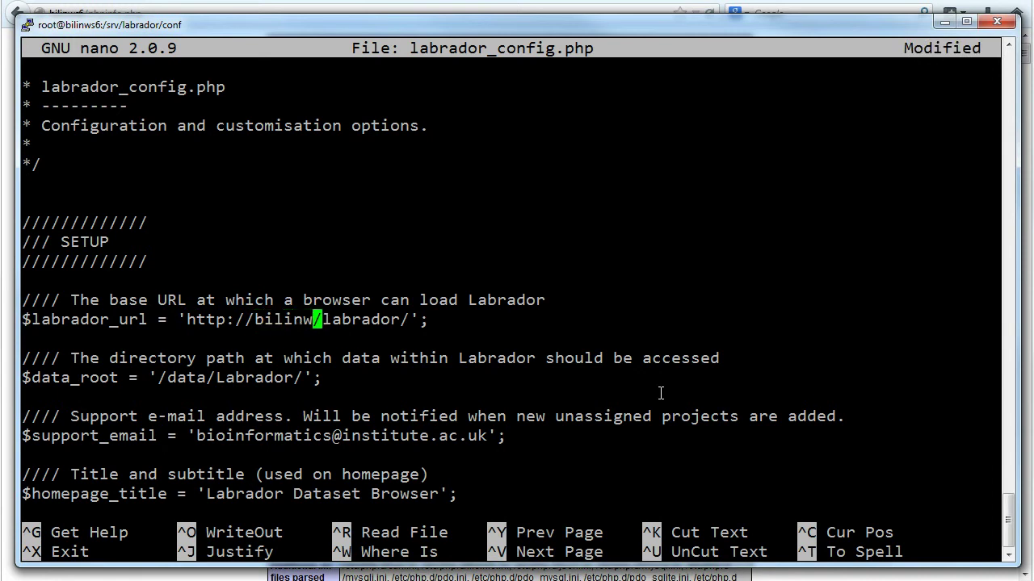
# Set the data root path to /srv/data
pyautogui.press('Down')
pyautogui.press('Down')
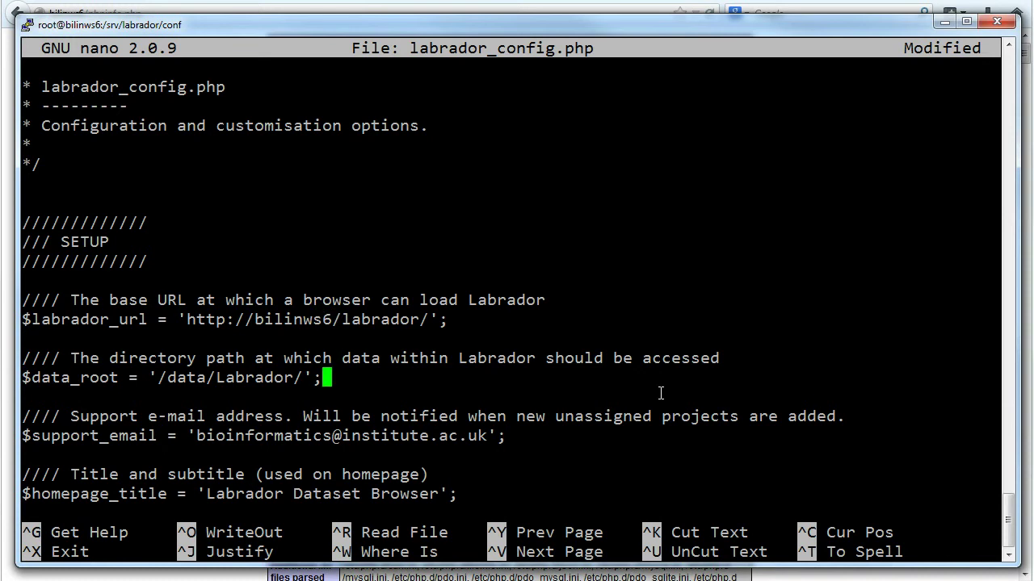
pyautogui.press('Left')
pyautogui.press('Left')
pyautogui.press('Left')
pyautogui.press('BackSpace')
pyautogui.press('BackSpace')
pyautogui.press('BackSpace')
pyautogui.press('BackSpace')
pyautogui.press('BackSpace')
pyautogui.press('BackSpace')
pyautogui.press('BackSpace')
pyautogui.press('BackSpace')
pyautogui.press('BackSpace')
pyautogui.press('BackSpace')
pyautogui.press('BackSpace')
pyautogui.press('BackSpace')
pyautogui.press('BackSpace')
pyautogui.write('srv')
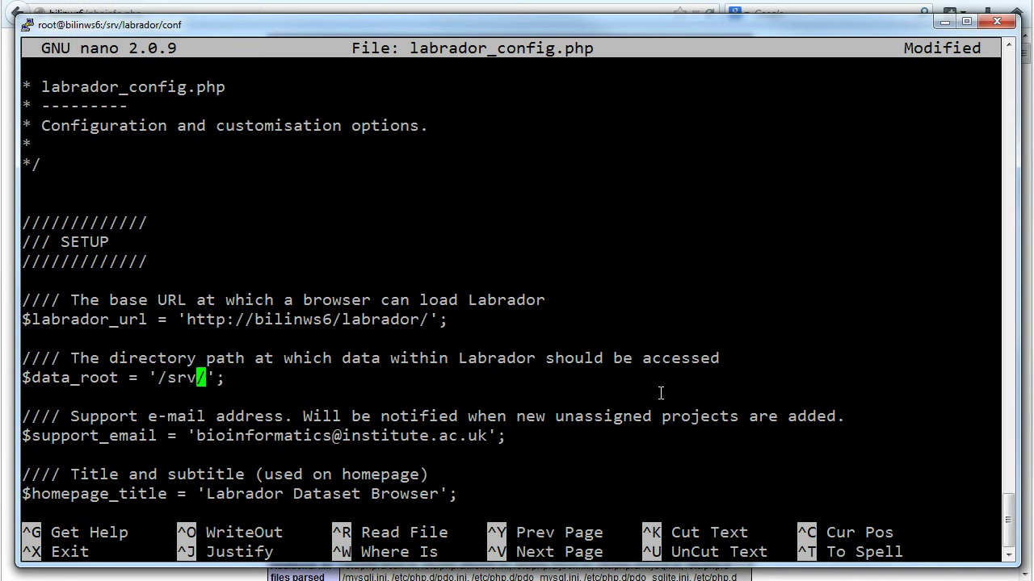
pyautogui.write('/data/')
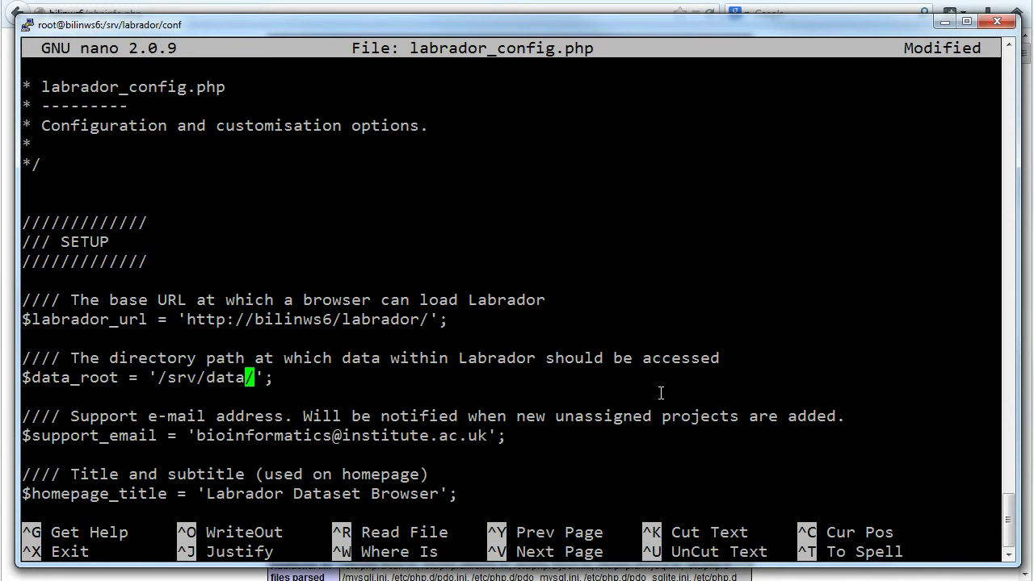
pyautogui.press('Down')
pyautogui.press('Down')
pyautogui.press('Down')
pyautogui.press('Down')
pyautogui.press('Down')
pyautogui.press('Down')
pyautogui.press('Down')
pyautogui.press('Down')
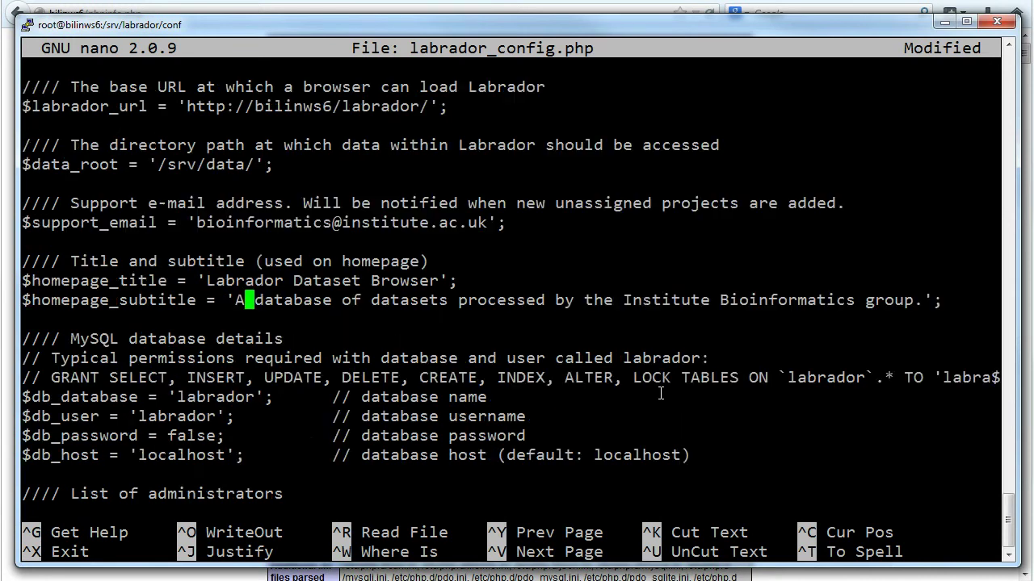
# Enter the administrator's e-mail and first name, then save the 501-line file and exit nano
pyautogui.press('Down')
pyautogui.press('Down')
pyautogui.press('Down')
pyautogui.press('Down')
pyautogui.press('Down')
pyautogui.press('Down')
pyautogui.press('Down')
pyautogui.press('Down')
pyautogui.press('Down')
pyautogui.press('Down')
pyautogui.press('Down')
pyautogui.press('Down')
pyautogui.press('Down')
pyautogui.press('Down')
pyautogui.press('Right')
pyautogui.press('Right')
pyautogui.press('Right')
pyautogui.press('Right')
pyautogui.press('Right')
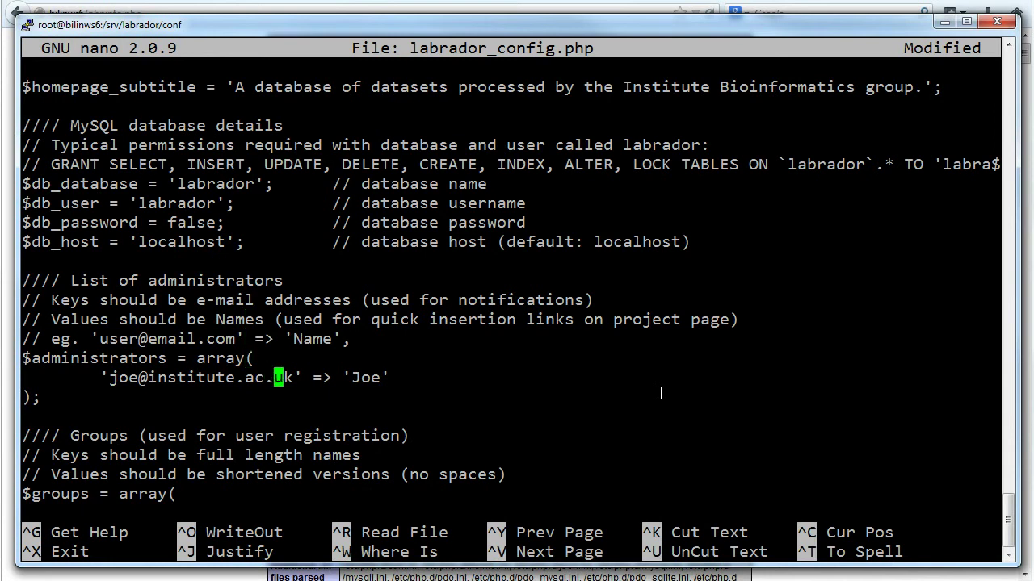
pyautogui.press('BackSpace')
pyautogui.press('BackSpace')
pyautogui.press('BackSpace')
pyautogui.press('BackSpace')
pyautogui.press('BackSpace')
pyautogui.press('BackSpace')
pyautogui.press('BackSpace')
pyautogui.press('BackSpace')
pyautogui.press('BackSpace')
pyautogui.press('BackSpace')
pyautogui.press('BackSpace')
pyautogui.press('BackSpace')
pyautogui.press('BackSpace')
pyautogui.press('BackSpace')
pyautogui.press('BackSpace')
pyautogui.press('BackSpace')
pyautogui.press('BackSpace')
pyautogui.press('BackSpace')
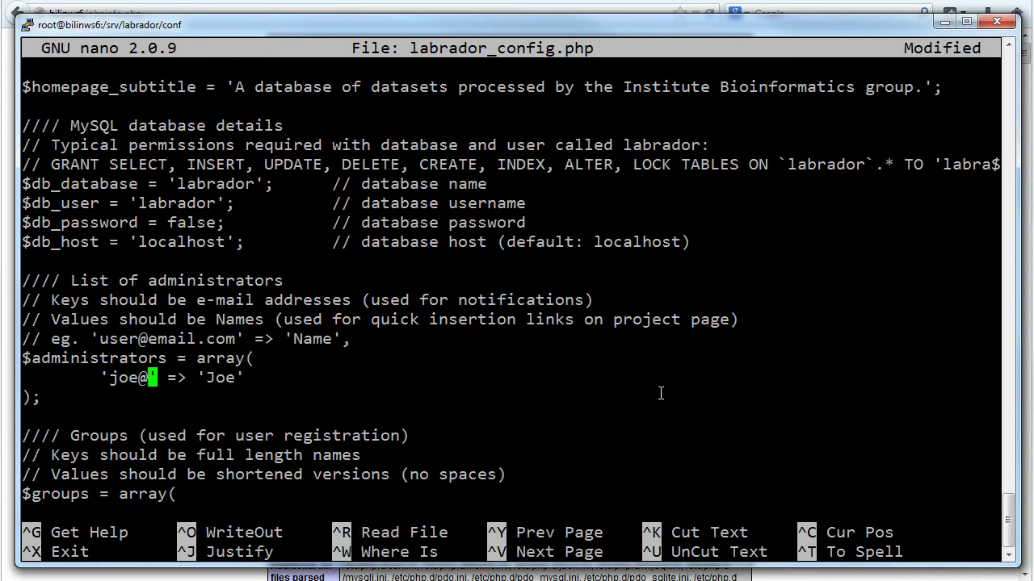
pyautogui.press('BackSpace')
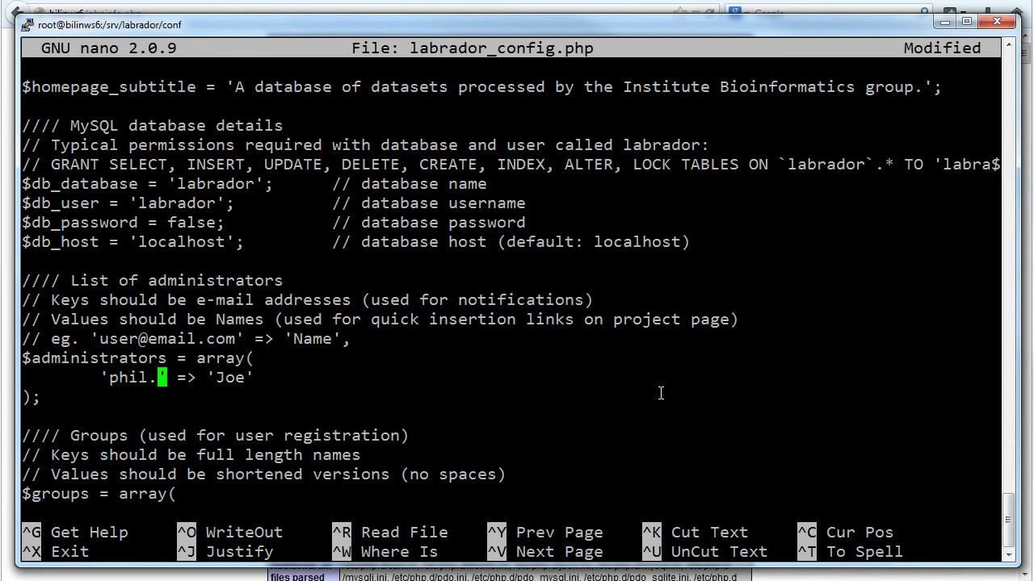
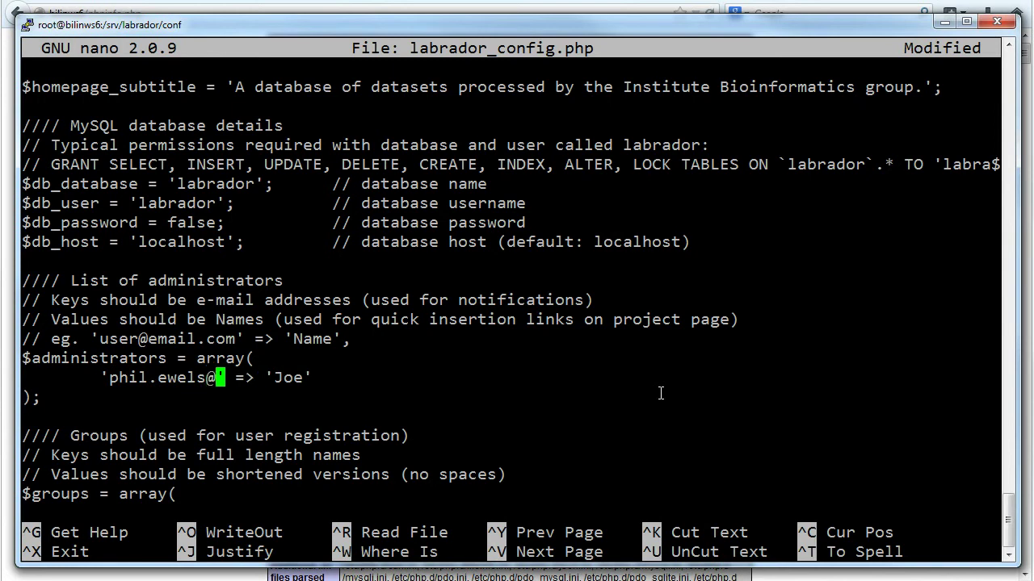
pyautogui.press('Right')
pyautogui.press('Right')
pyautogui.press('Right')
pyautogui.press('Right')
pyautogui.press('Right')
pyautogui.press('Right')
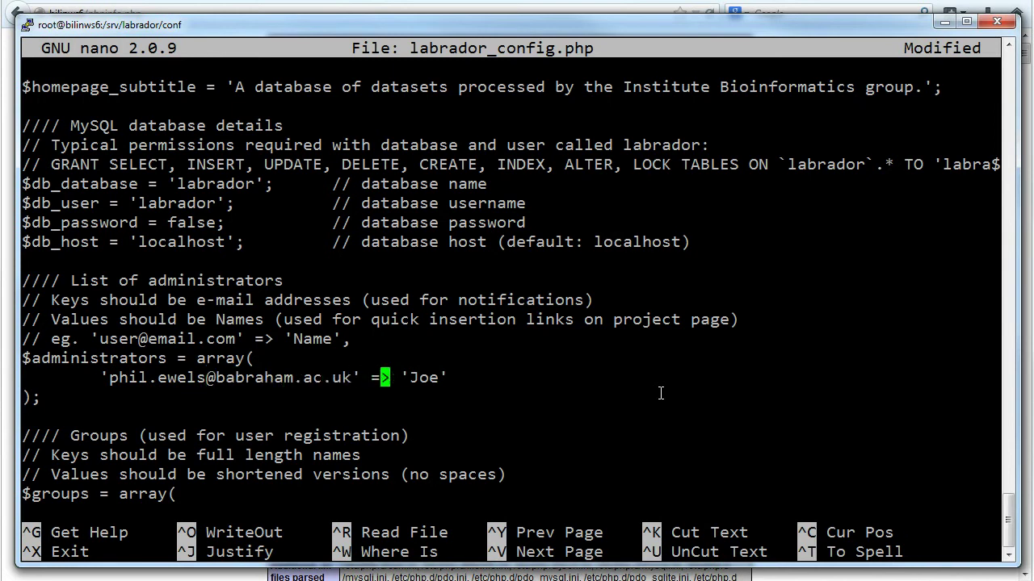
pyautogui.press('Delete')
pyautogui.press('Delete')
pyautogui.press('Delete')
pyautogui.write('Phil')
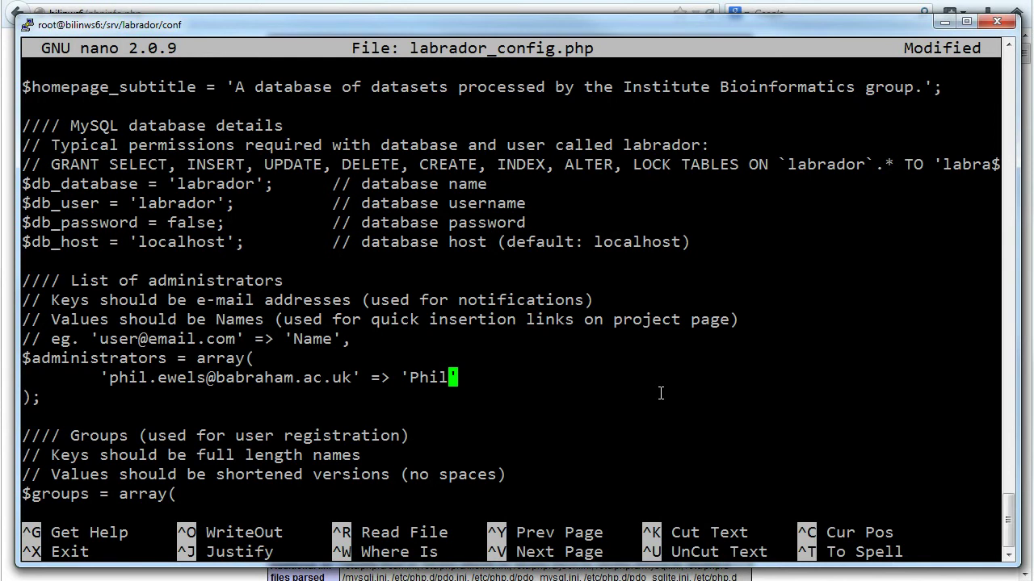
pyautogui.hotkey('ctrl', 'o')
pyautogui.press('Return')
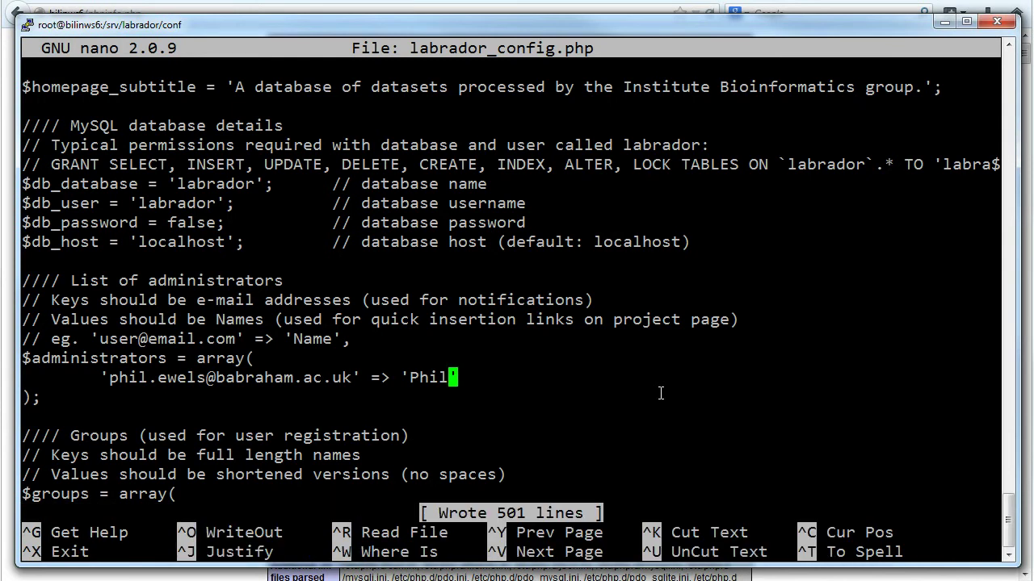
pyautogui.hotkey('ctrl', 'x')
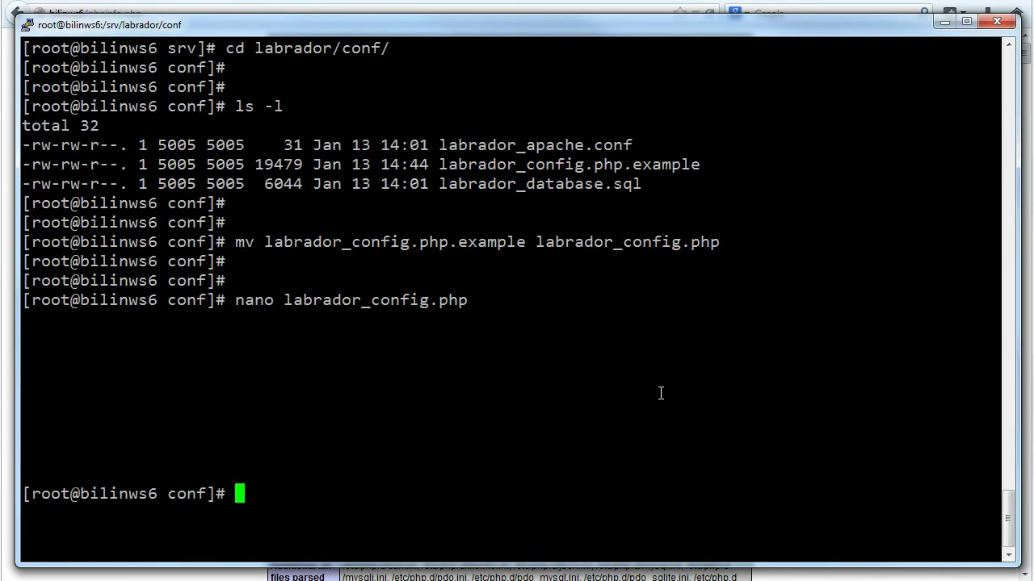
# Clear the terminal and list the conf folder's files with ls -l
pyautogui.write('clear')
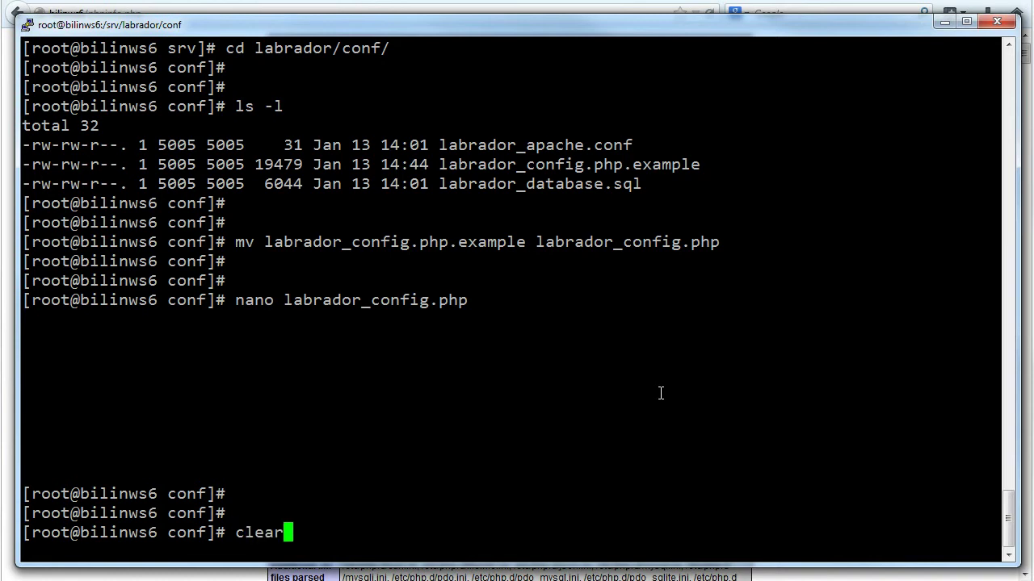
pyautogui.press('Return')
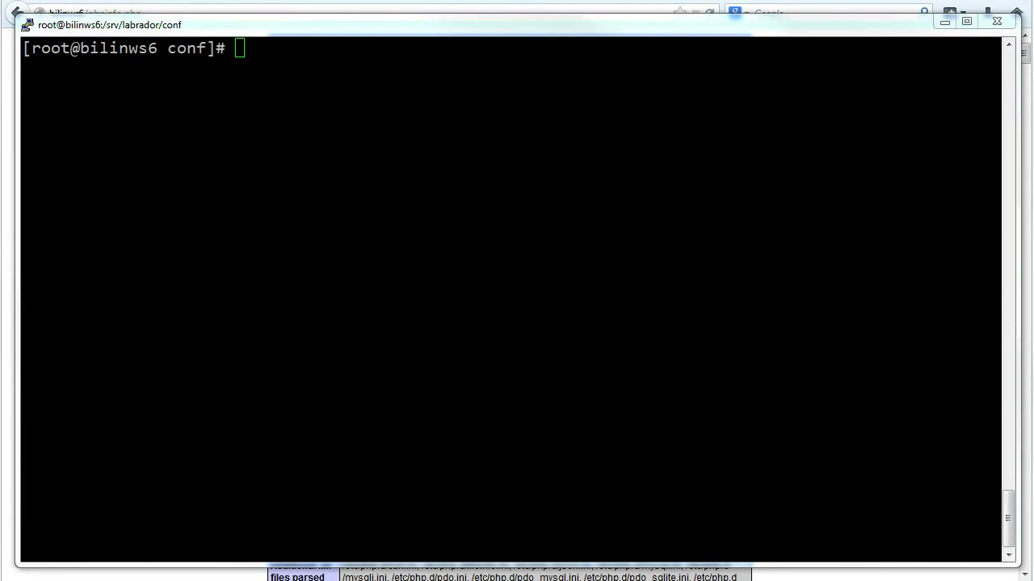
pyautogui.click(606, 385)
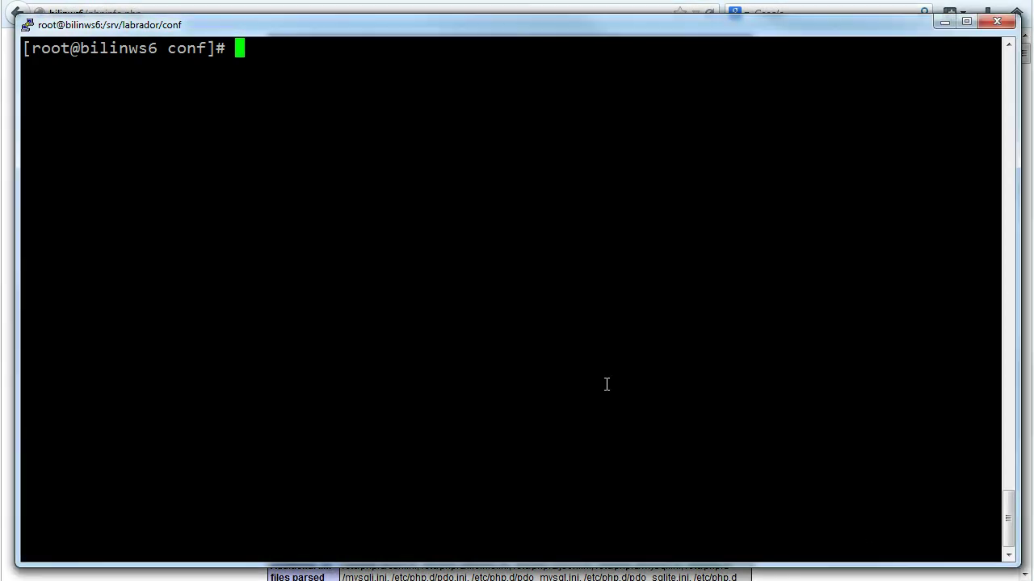
pyautogui.press('Return')
pyautogui.write('ls -l')
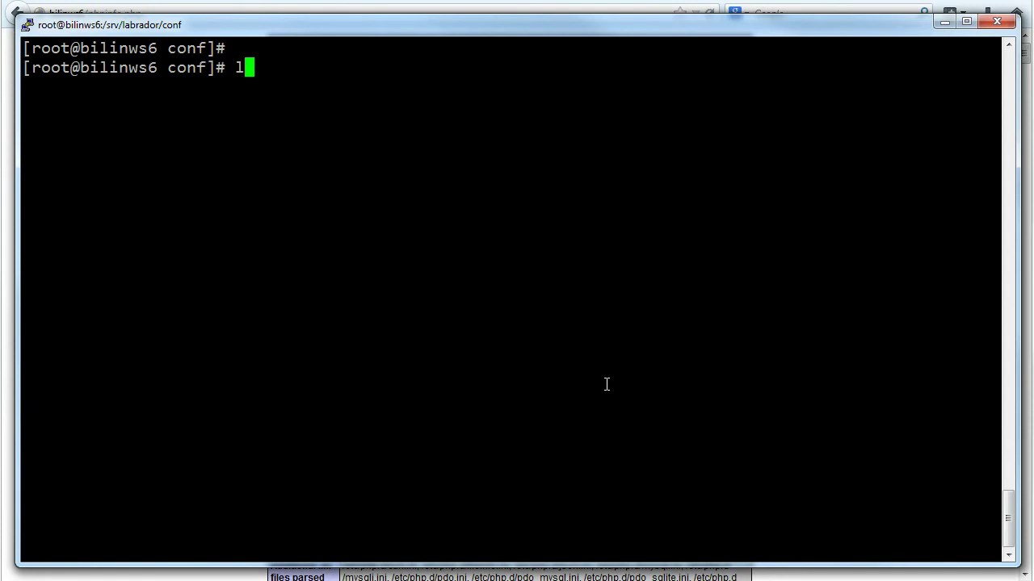
pyautogui.press('Return')
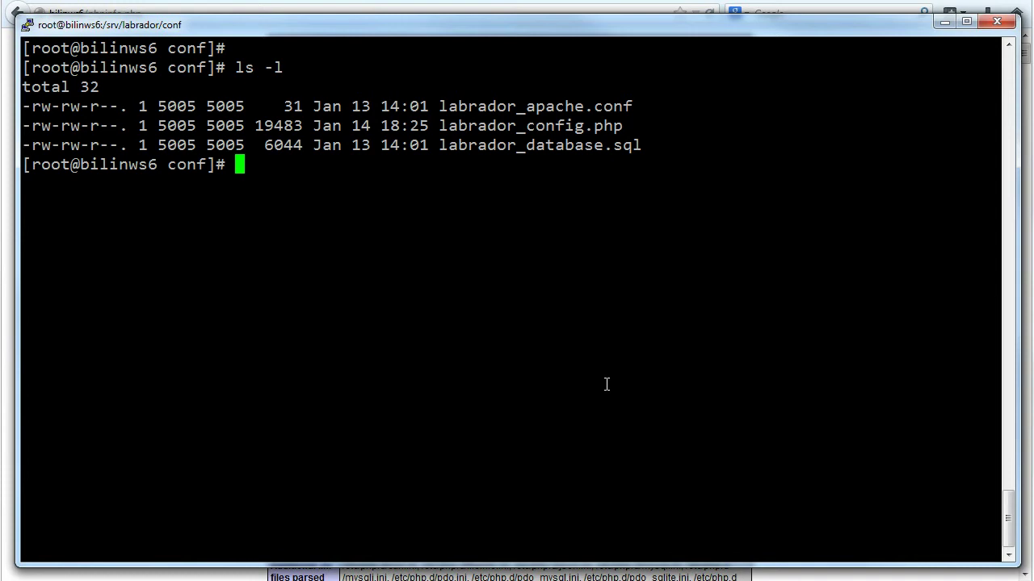
pyautogui.press('Return')
pyautogui.press('Return')
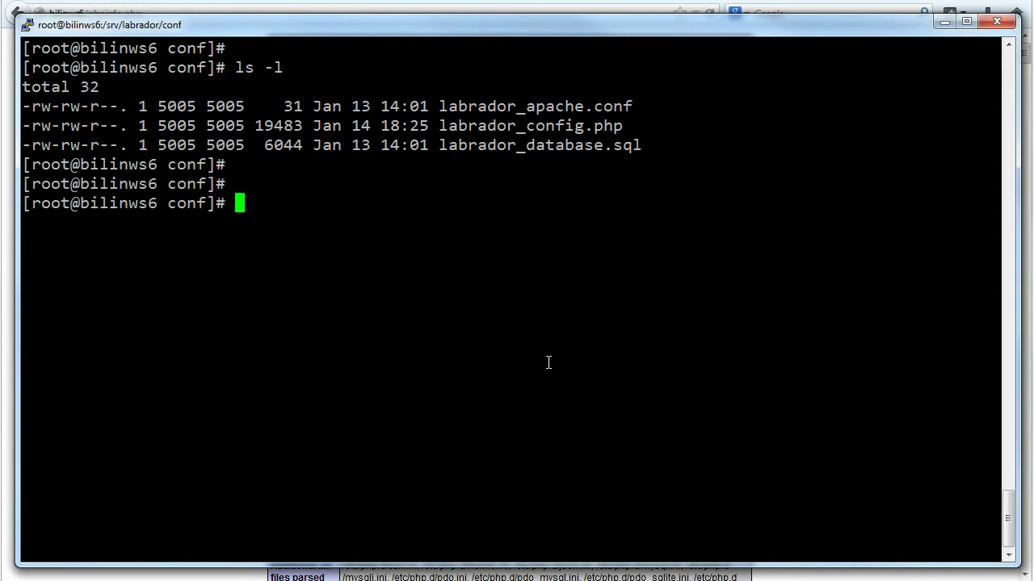
# Move labrador_apache.conf into the Apache config folder /etc/httpd/conf.d/
pyautogui.rightClick(548, 363)
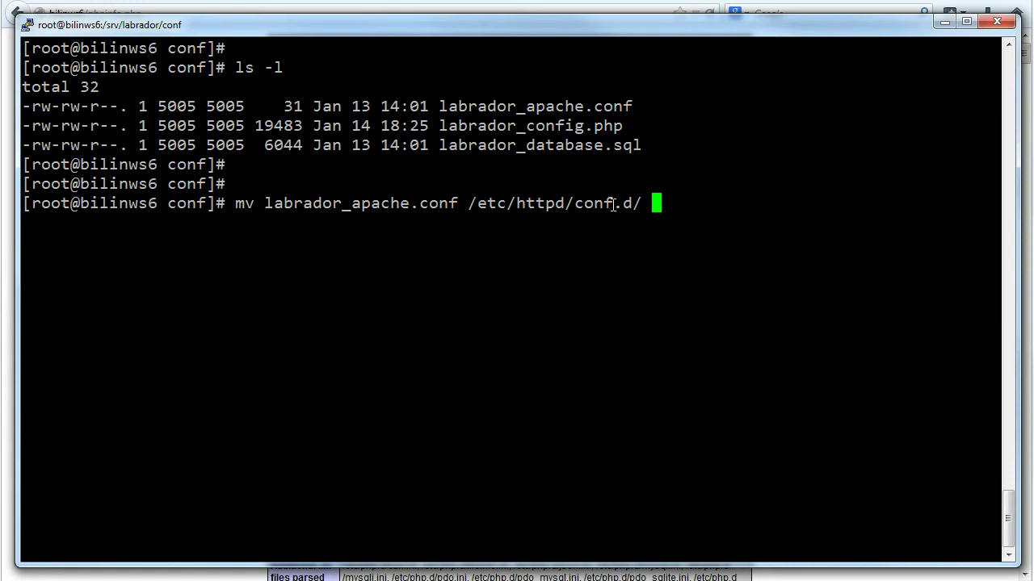
pyautogui.press('Return')
pyautogui.press('Return')
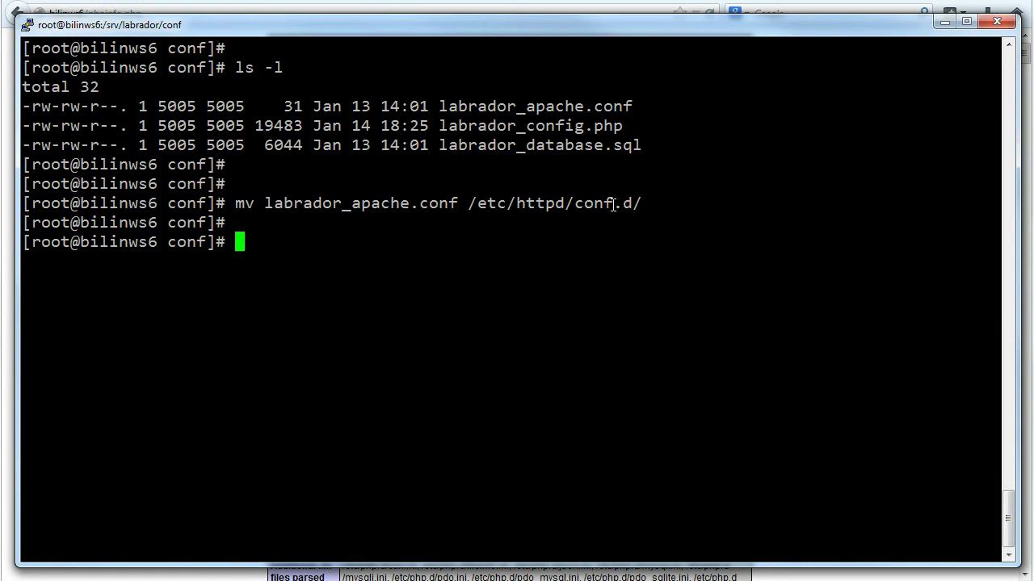
pyautogui.write('clear')
pyautogui.press('Return')
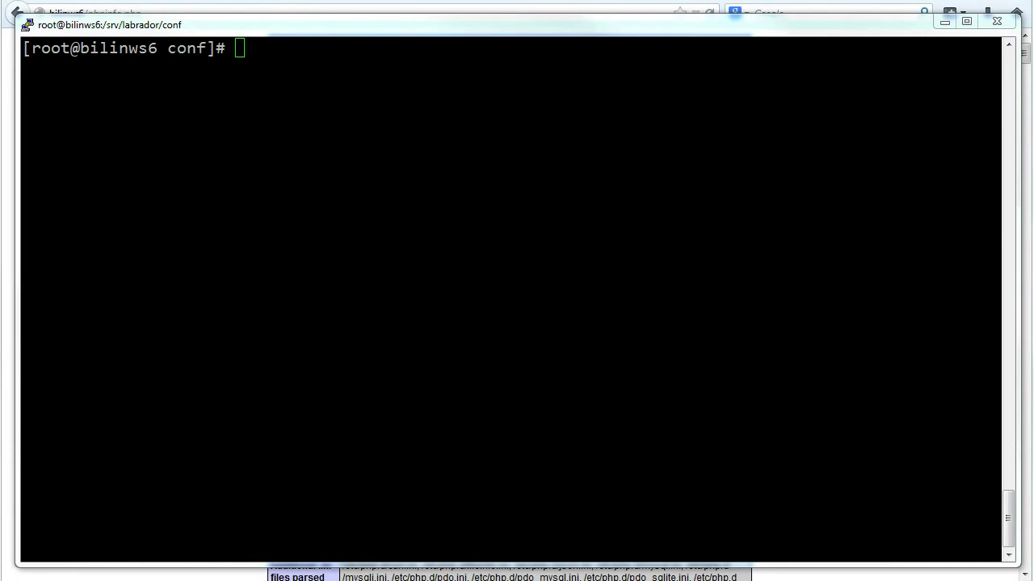
# Restart the httpd web server with 'service httpd restart' and clear the screen
pyautogui.click(646, 185)
pyautogui.rightClick(646, 186)
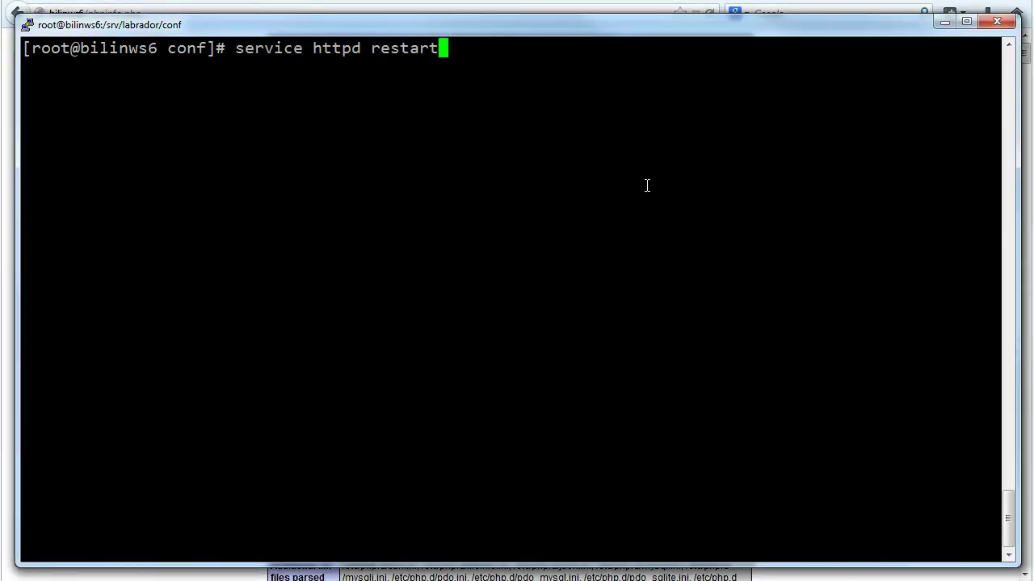
pyautogui.press('Return')
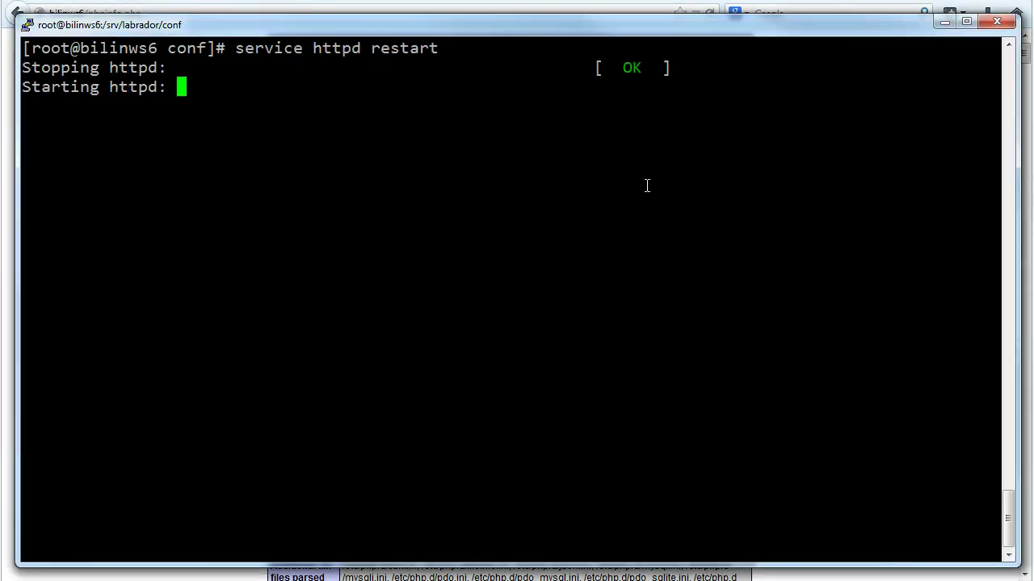
pyautogui.hotkey('ctrl', 'l')
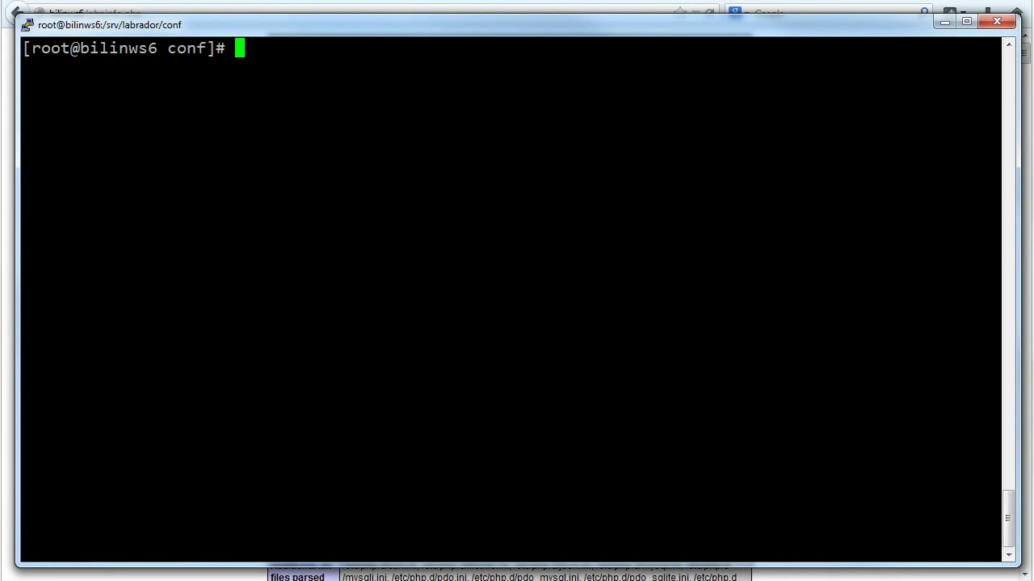
pyautogui.hotkey('alt', 'Tab')
pyautogui.click(211, 14)
pyautogui.hotkey('ctrl', 'v')
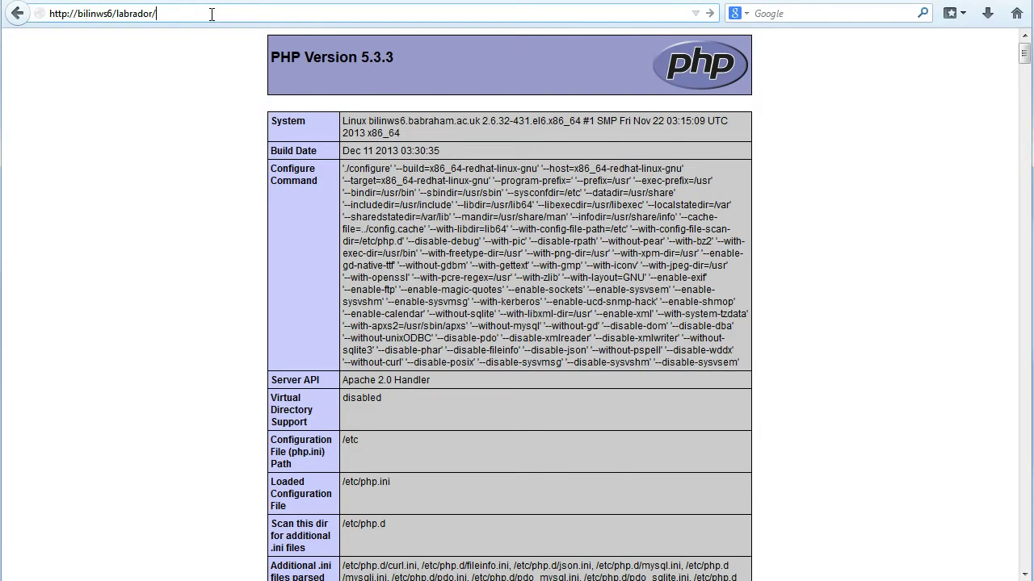
pyautogui.press('Return')
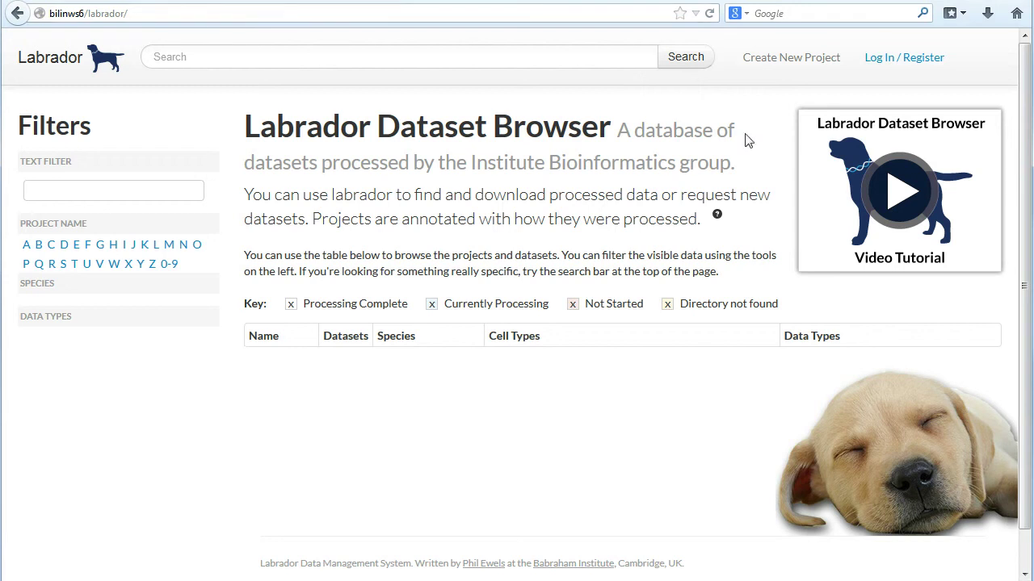
pyautogui.click(891, 63)
pyautogui.click(401, 160)
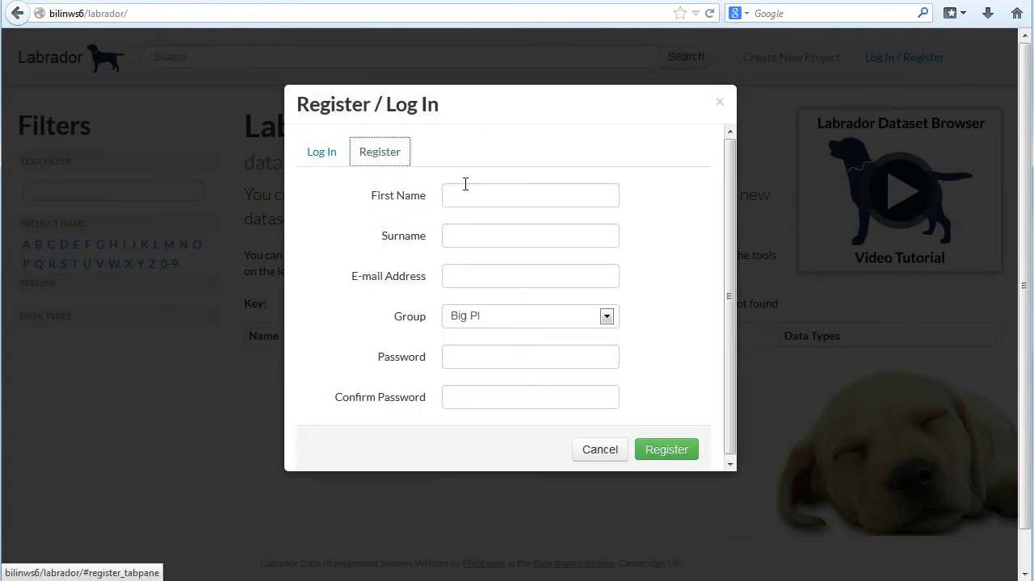
# Enter the user's first name, surname and e-mail, and choose the Bioinformatics group
pyautogui.click(466, 186)
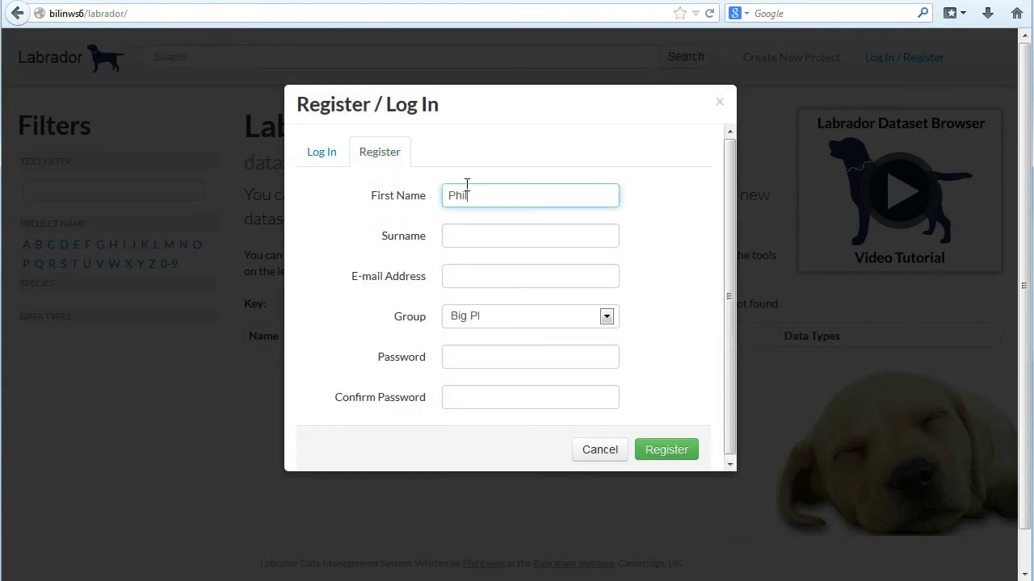
pyautogui.press('Tab')
pyautogui.press('Tab')
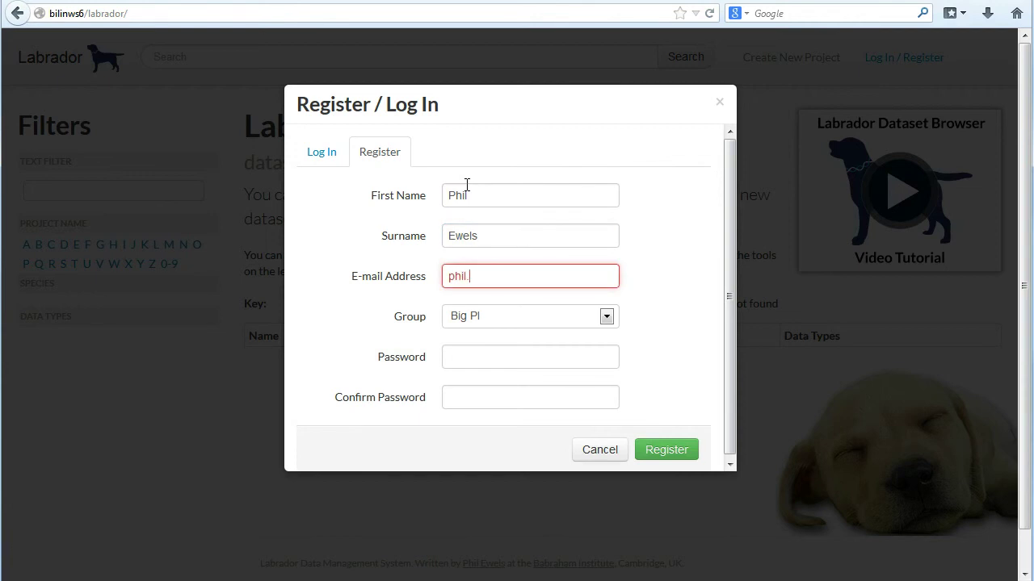
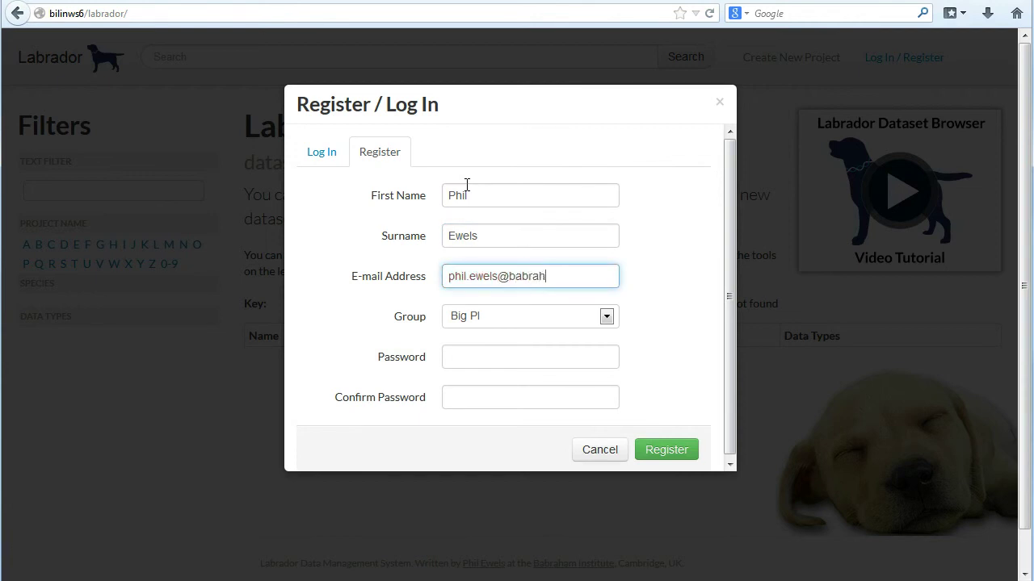
pyautogui.click(517, 323)
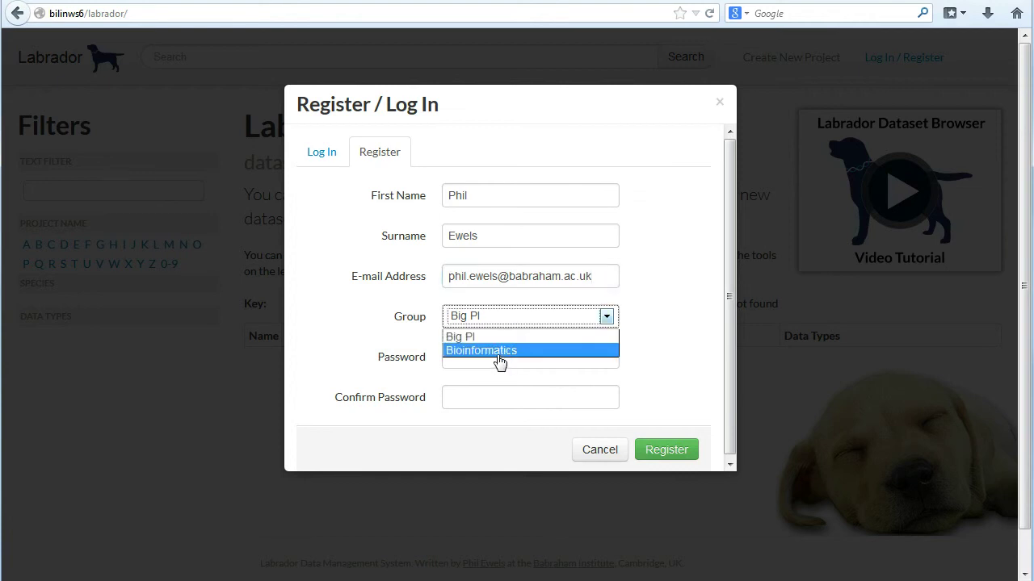
pyautogui.click(499, 354)
# Enter and confirm the account password, then submit the registration
pyautogui.click(499, 360)
pyautogui.write('**********')
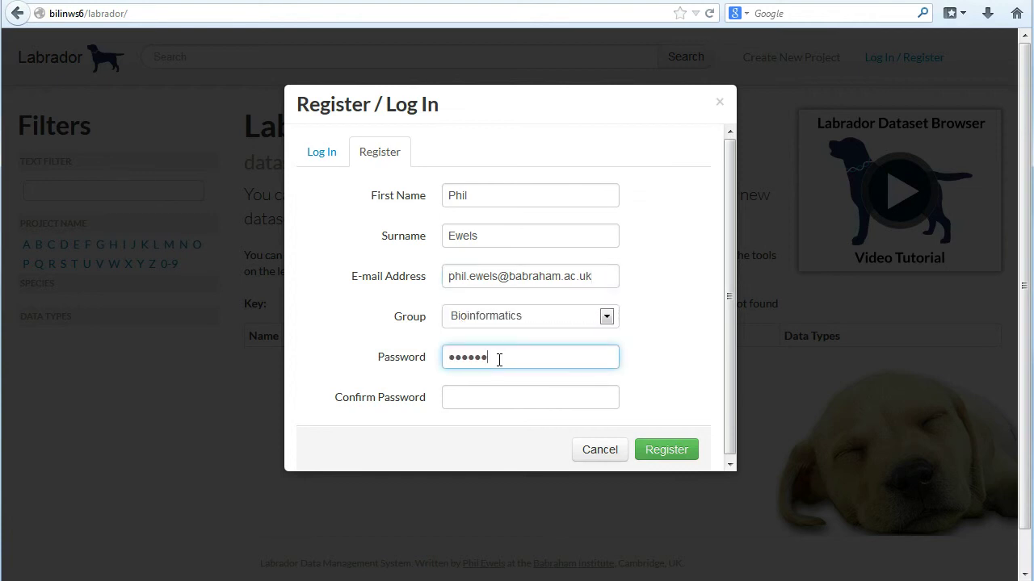
pyautogui.press('Tab')
pyautogui.write('**********')
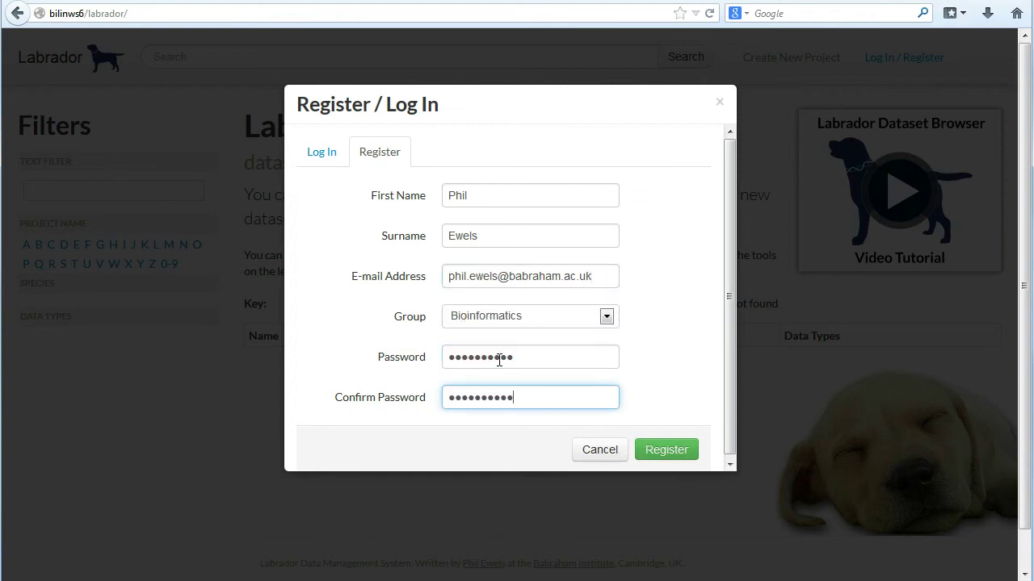
pyautogui.click(667, 450)
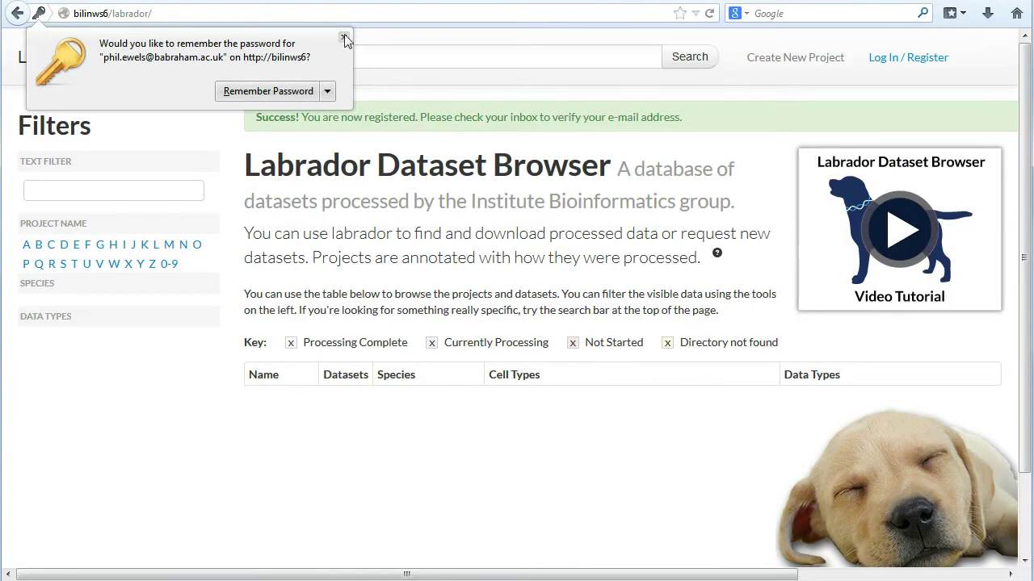
pyautogui.click(344, 38)
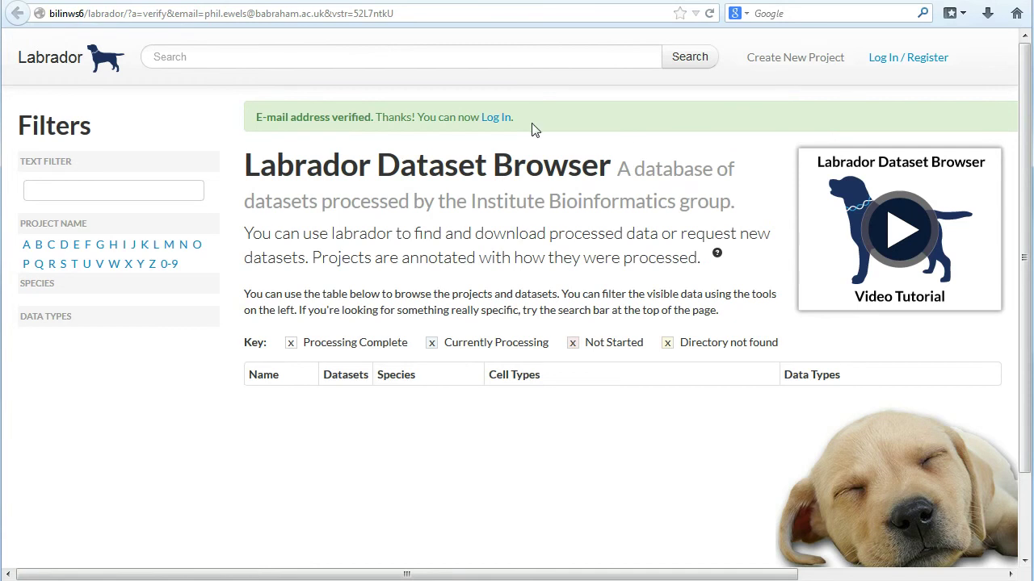
# Log in with the new account's e-mail and password, declining the save-password offer
pyautogui.click(497, 117)
pyautogui.click(462, 192)
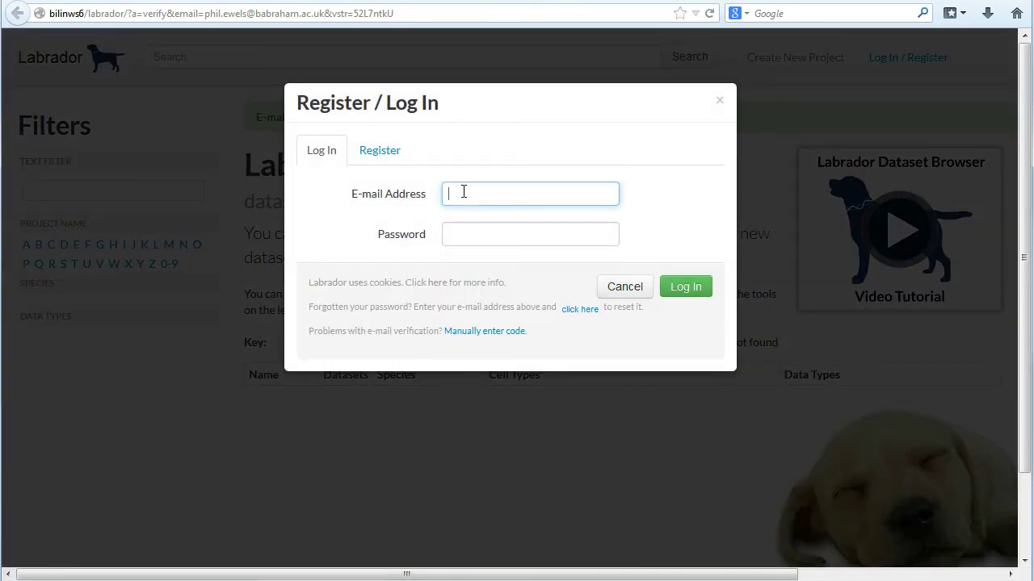
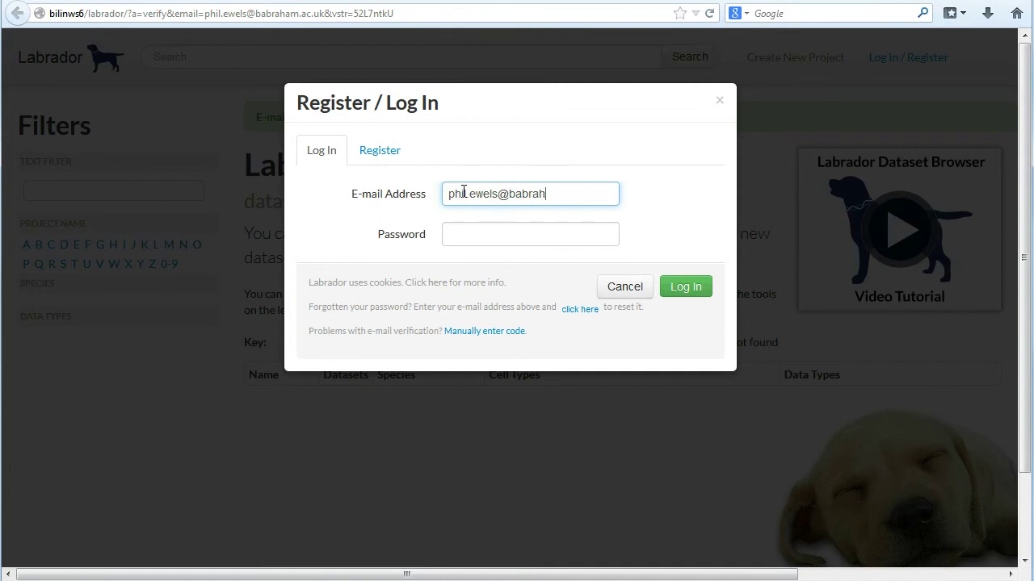
pyautogui.press('Tab')
pyautogui.write('•••••')
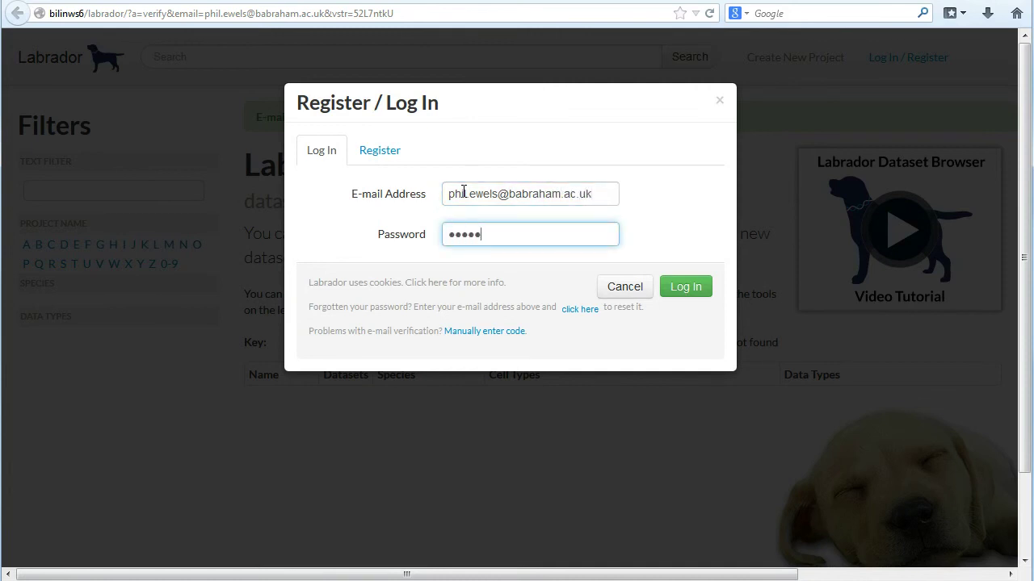
pyautogui.write('•••••')
pyautogui.press('Return')
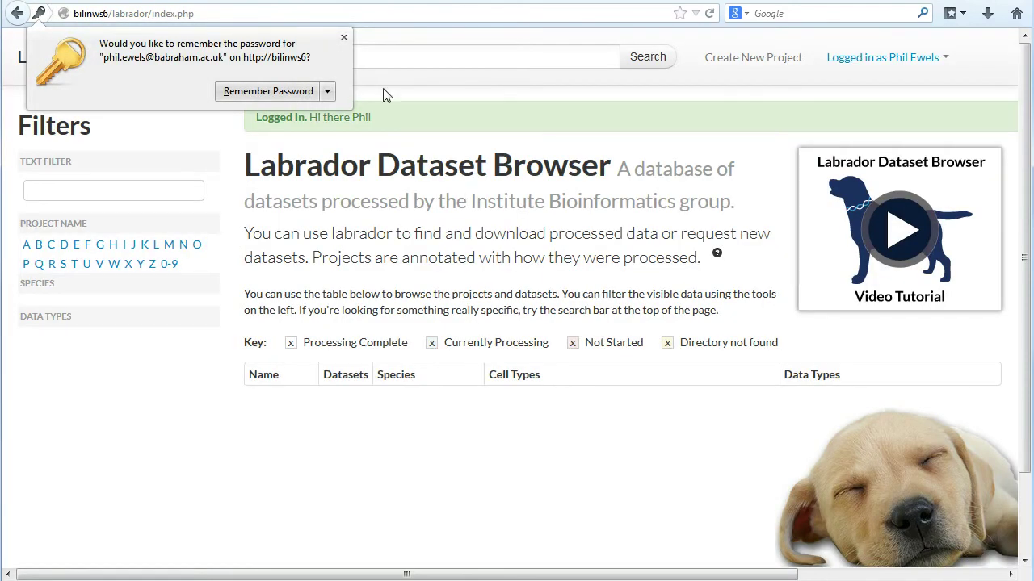
pyautogui.click(344, 37)
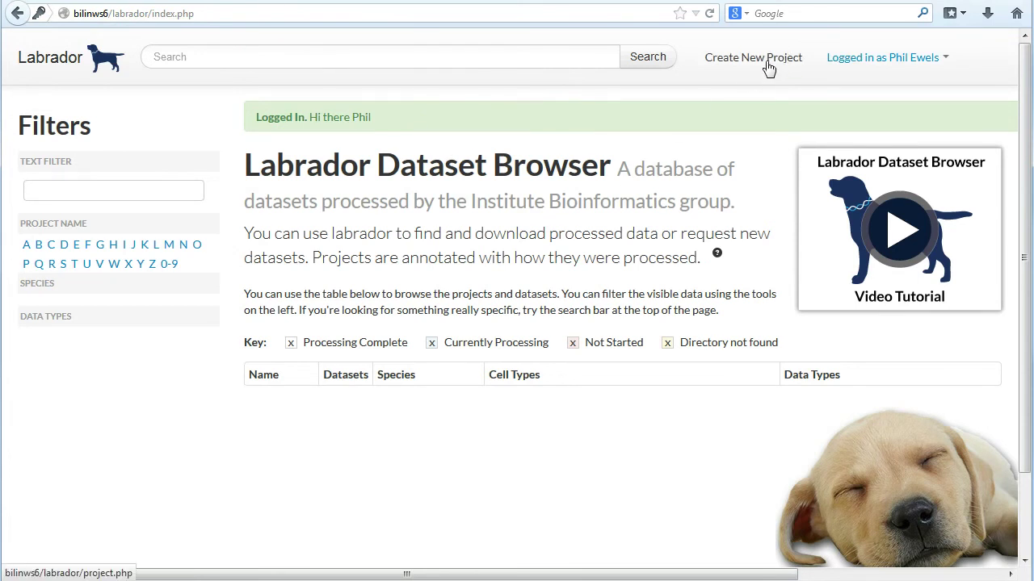
# Start a new project and fill its details from GEO accession GSE48364
pyautogui.click(768, 63)
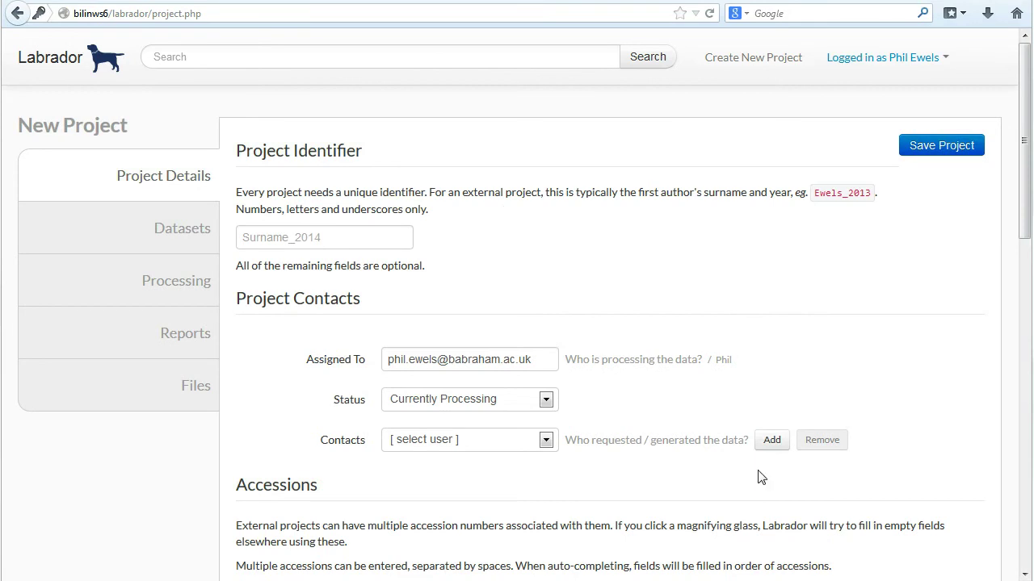
pyautogui.click(527, 358)
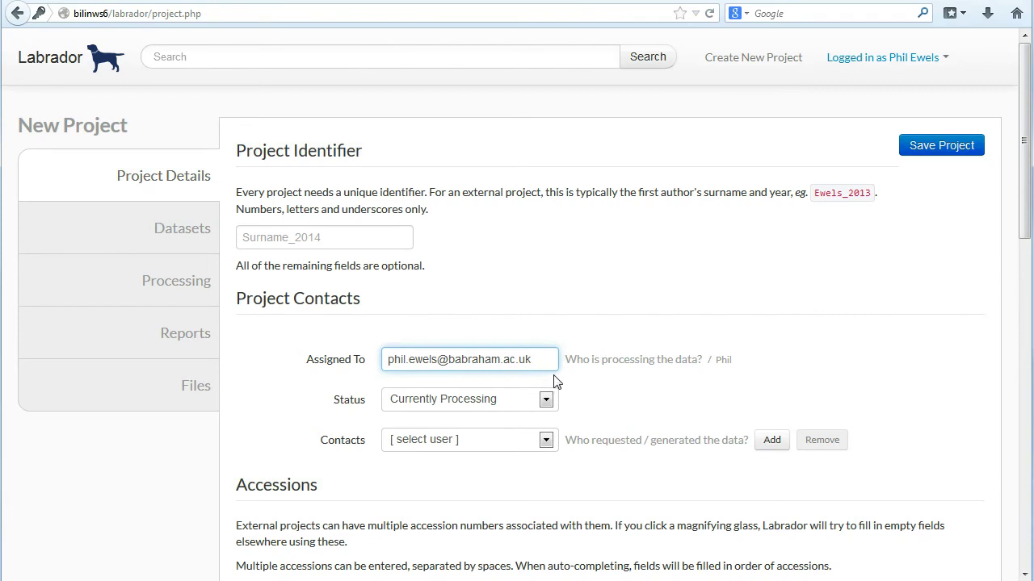
pyautogui.scroll(-6, 555, 381)
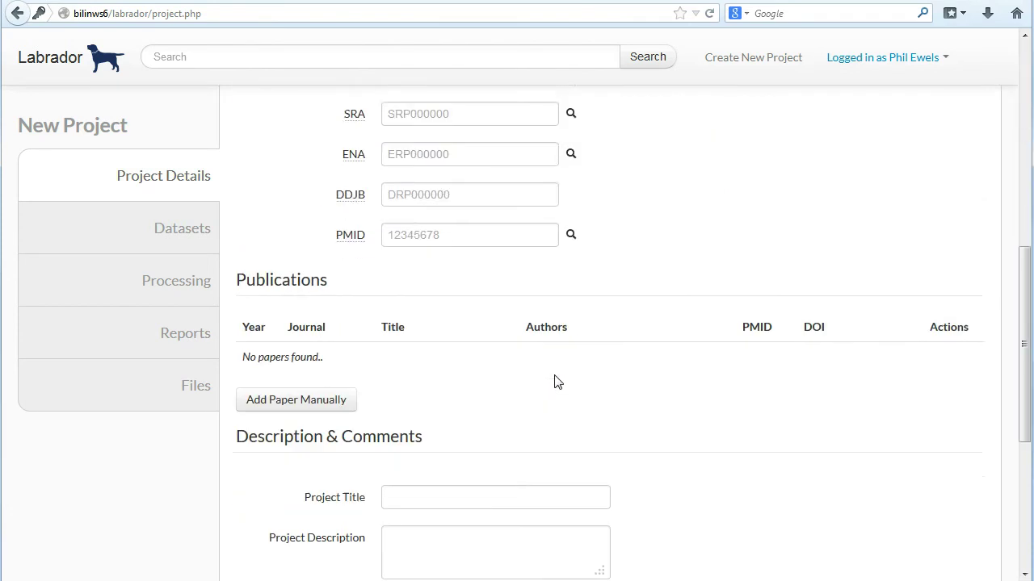
pyautogui.scroll(2, 528, 360)
pyautogui.click(454, 225)
pyautogui.write('GSE48364')
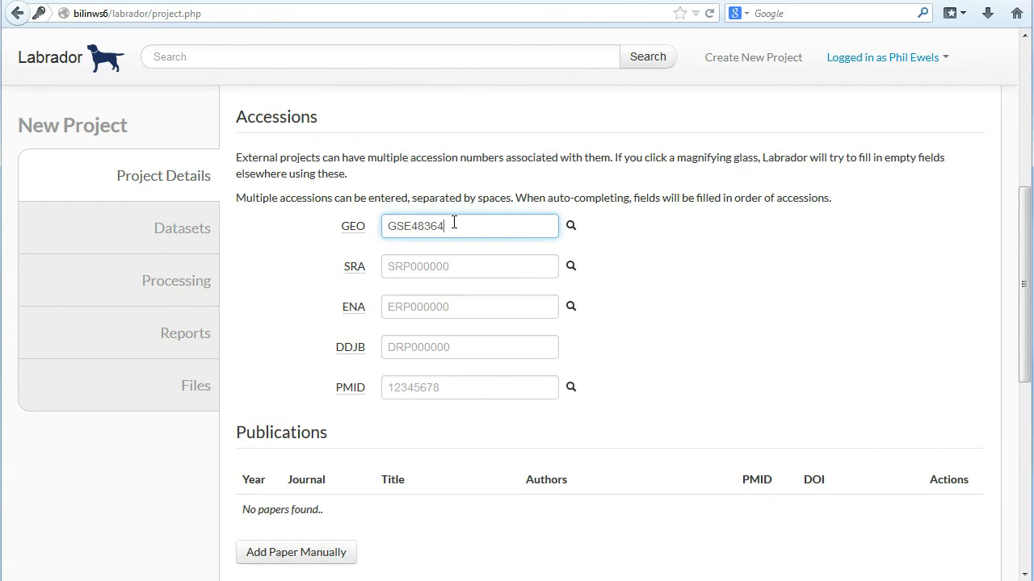
pyautogui.click(573, 228)
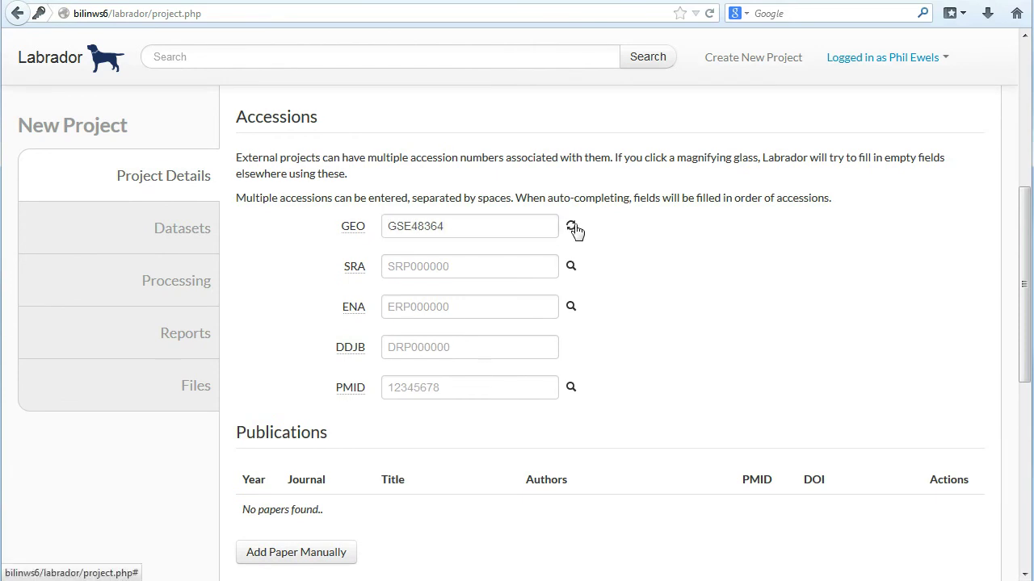
pyautogui.scroll(-4, 574, 231)
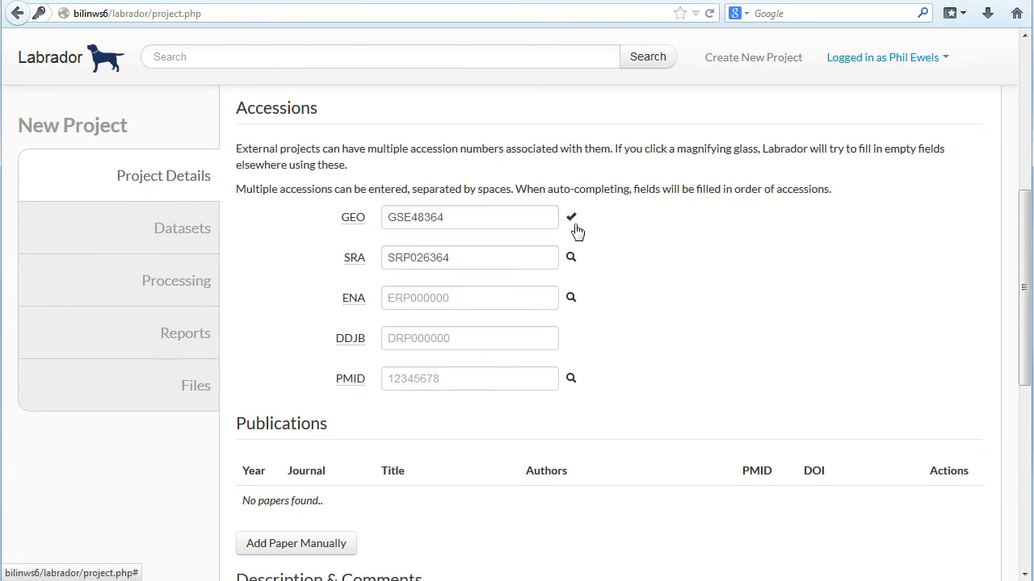
pyautogui.scroll(-2, 611, 297)
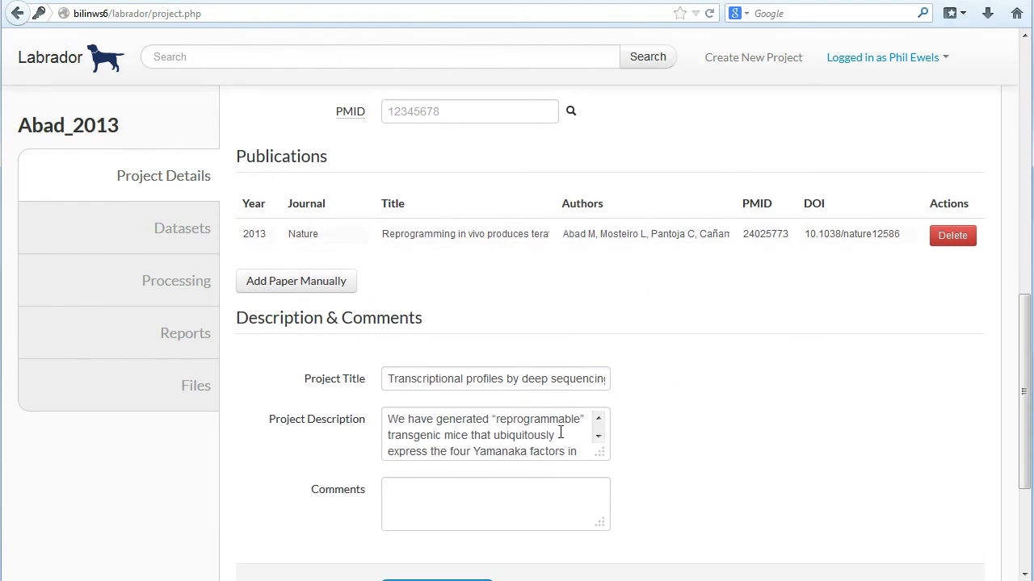
pyautogui.scroll(4, 484, 404)
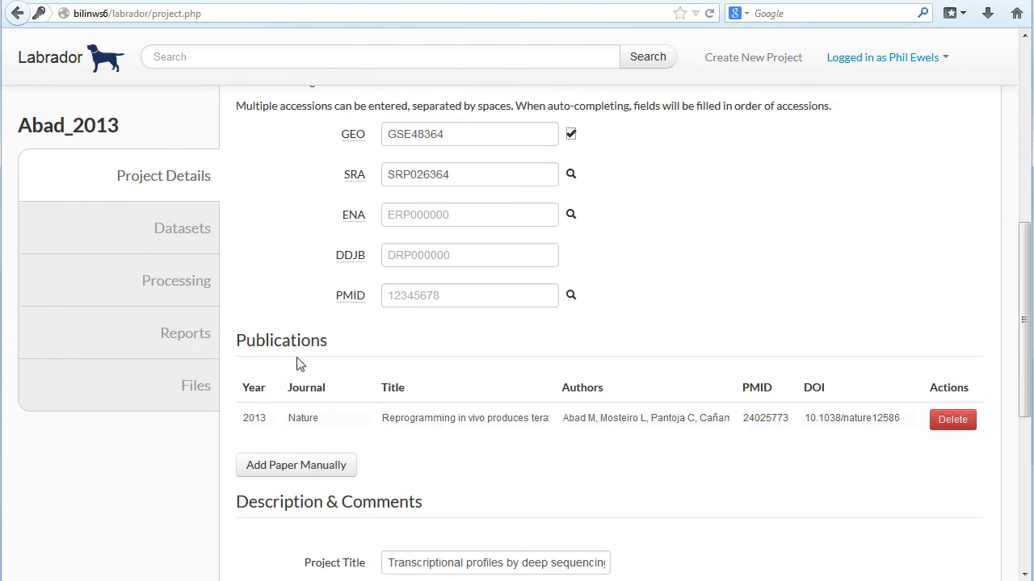
pyautogui.scroll(3, 598, 414)
pyautogui.scroll(7, 600, 416)
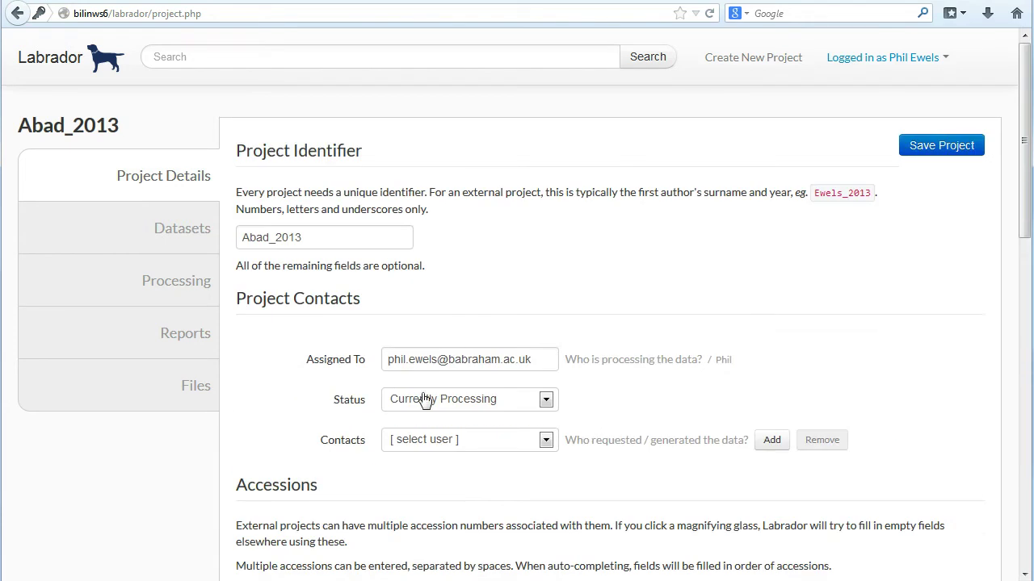
# Add the user as the project contact and save the project
pyautogui.click(546, 439)
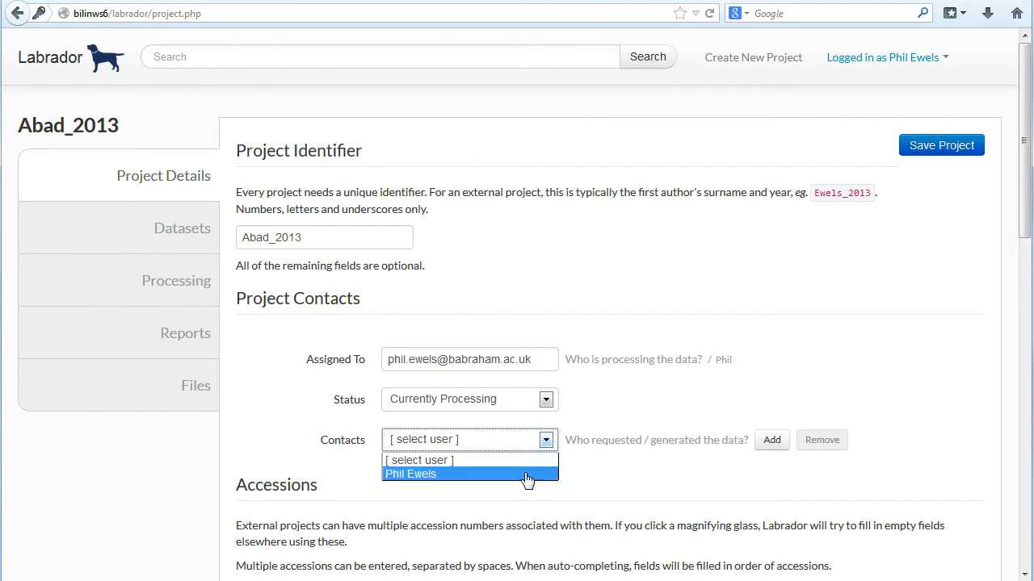
pyautogui.click(526, 477)
pyautogui.click(772, 441)
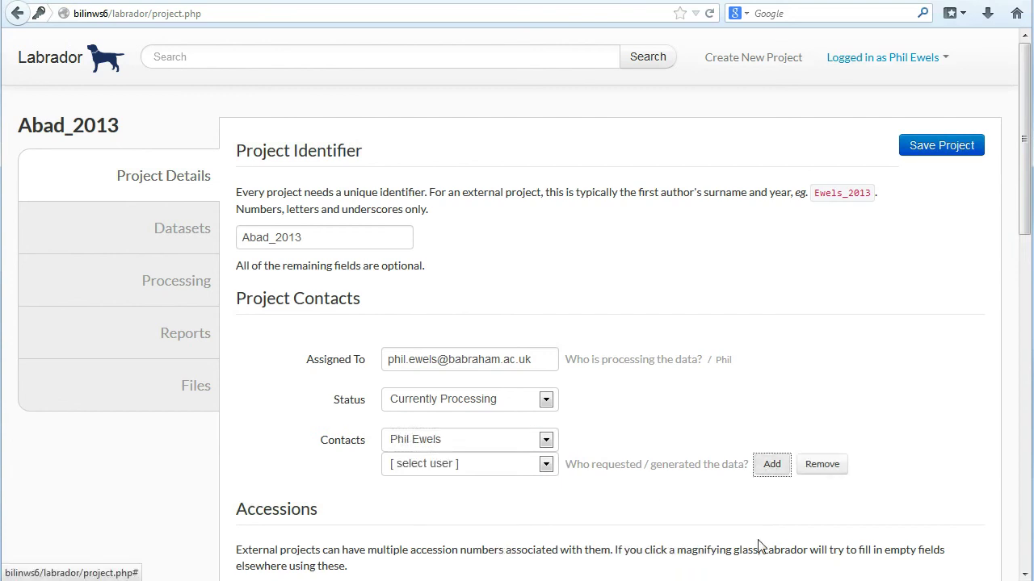
pyautogui.click(947, 149)
# Fetch GSE48364 datasets and remove the ESC lines JM8.F6, C57BL6.10 and Bruce4
pyautogui.click(407, 153)
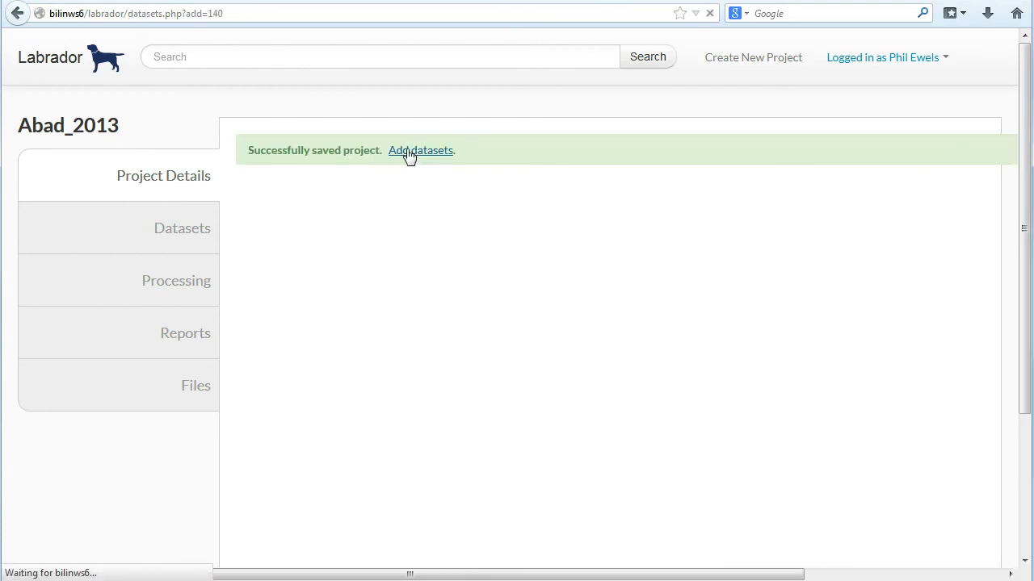
pyautogui.click(459, 246)
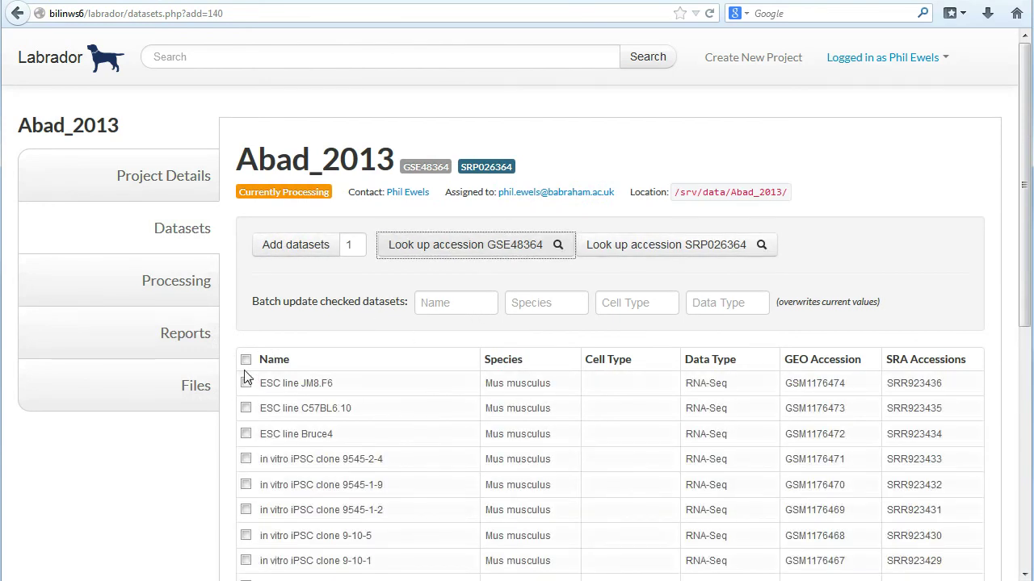
pyautogui.click(246, 382)
pyautogui.click(246, 408)
pyautogui.click(246, 433)
pyautogui.scroll(-5, 369, 363)
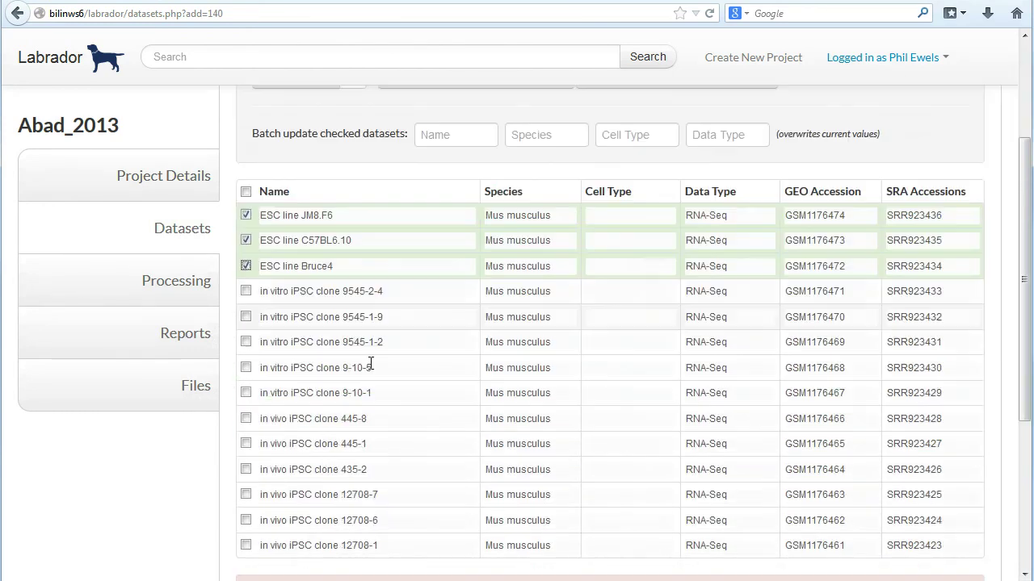
pyautogui.click(572, 406)
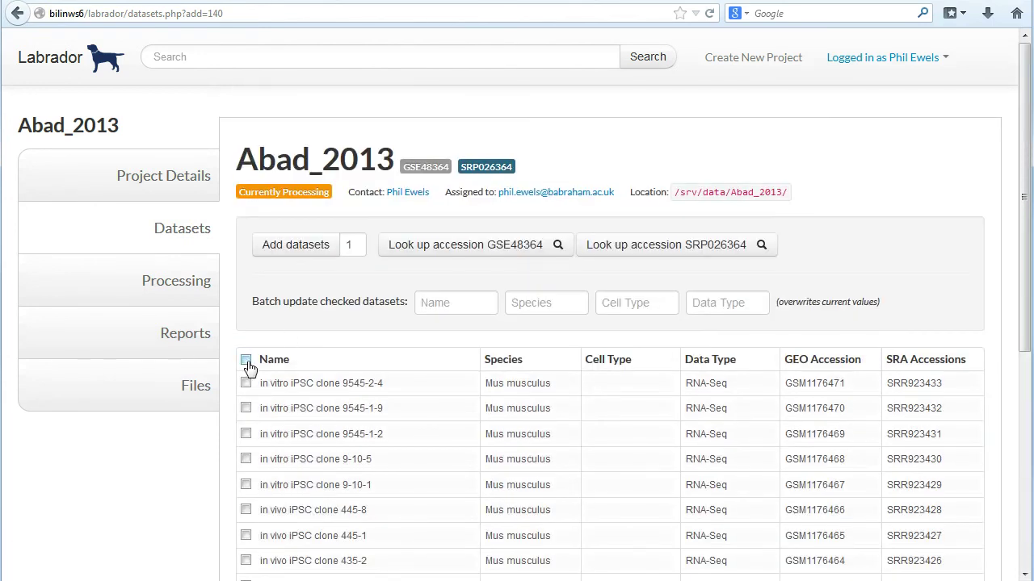
# Set Cell Type iPSC on all remaining datasets, save them, and open Processing
pyautogui.click(246, 359)
pyautogui.click(631, 302)
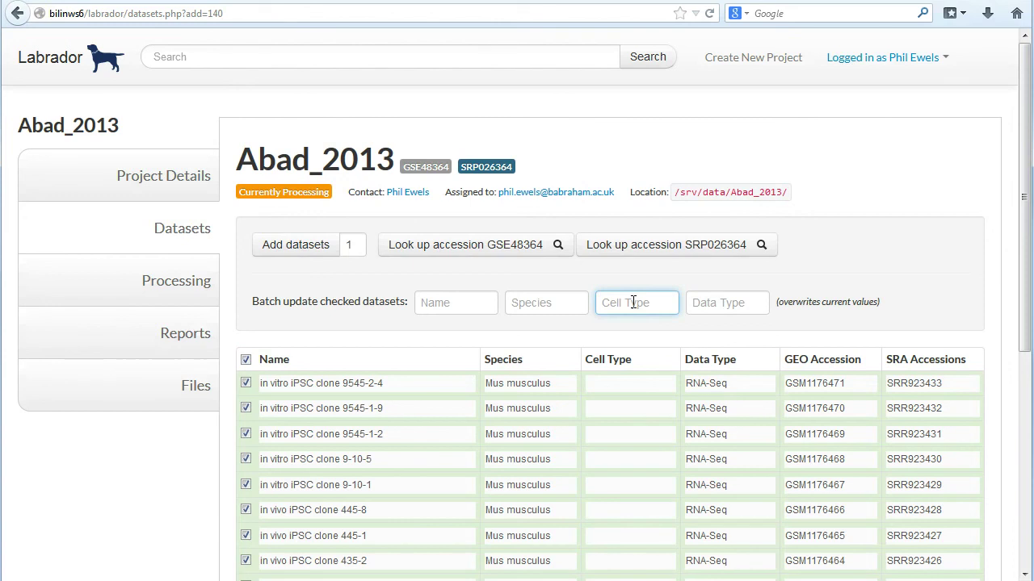
pyautogui.write('iPSC')
pyautogui.scroll(-5, 646, 299)
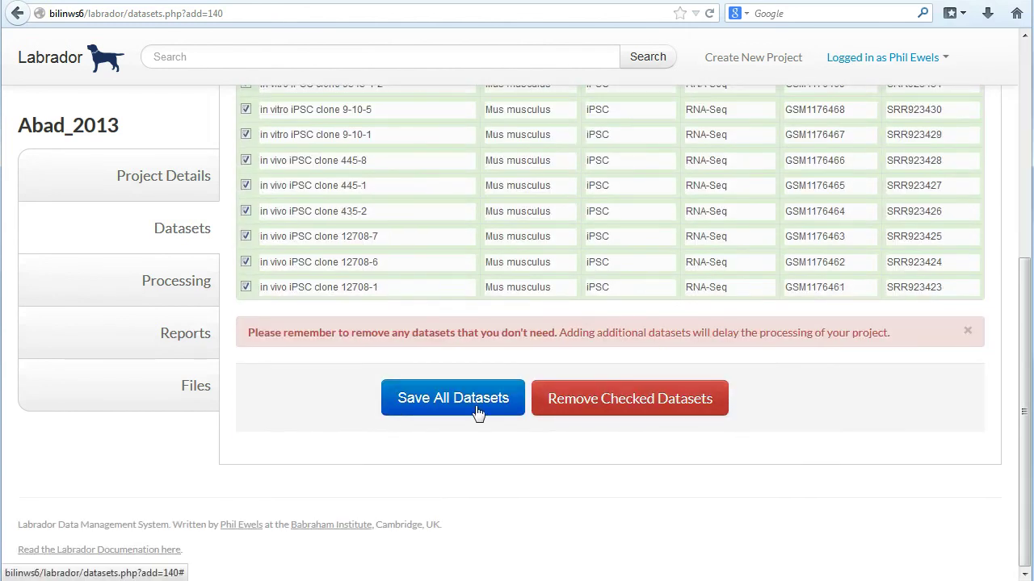
pyautogui.click(477, 411)
pyautogui.click(718, 266)
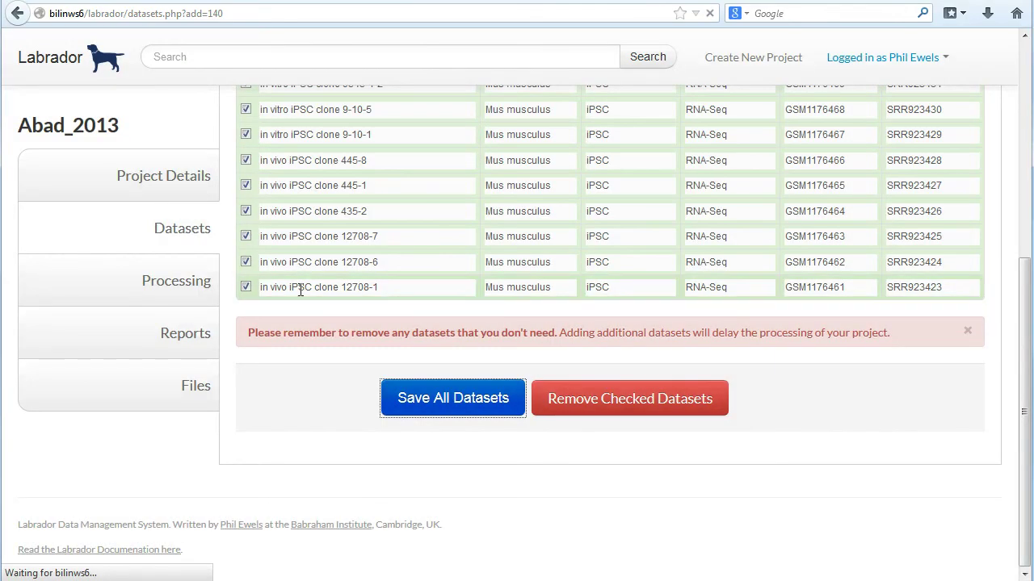
pyautogui.click(175, 282)
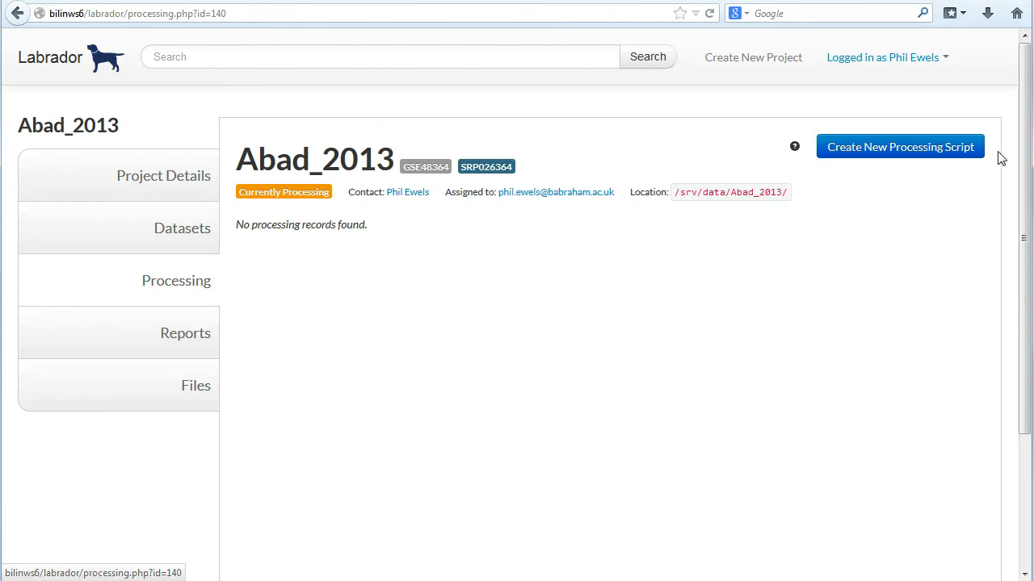
# Create a new SRA » Tophat SE processing script running on Server 2
pyautogui.click(916, 153)
pyautogui.scroll(-10, 623, 285)
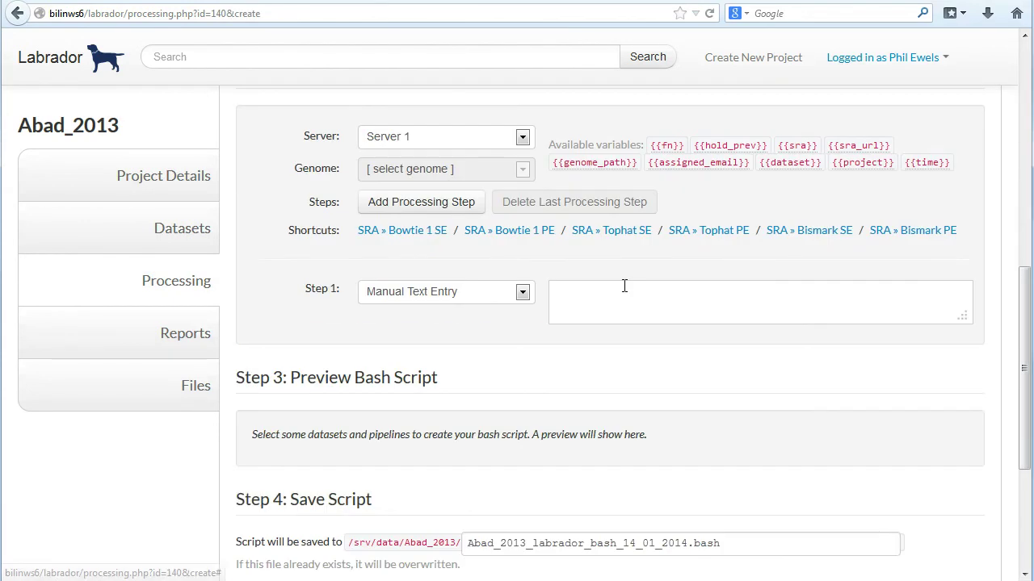
pyautogui.scroll(4, 626, 291)
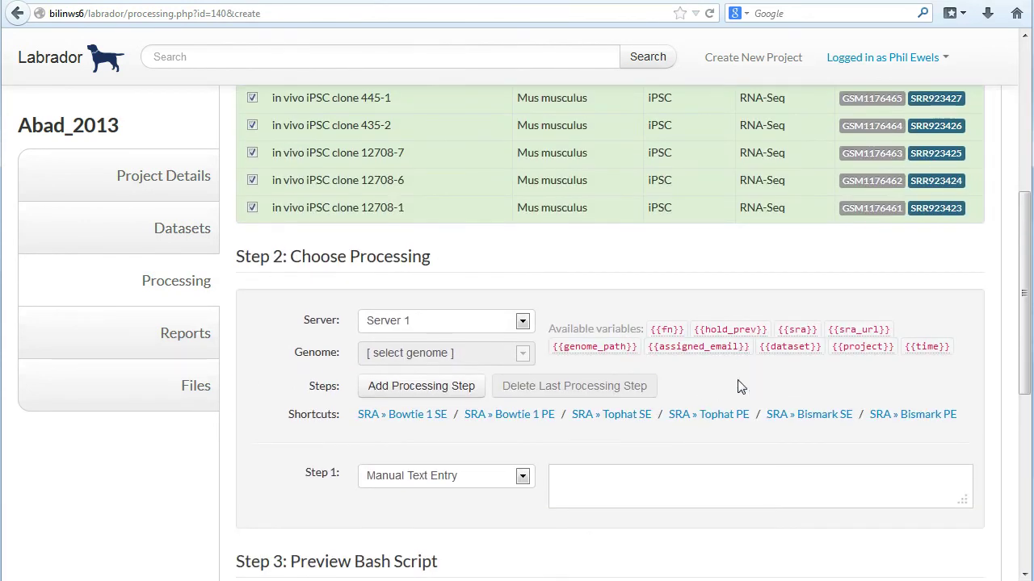
pyautogui.click(603, 418)
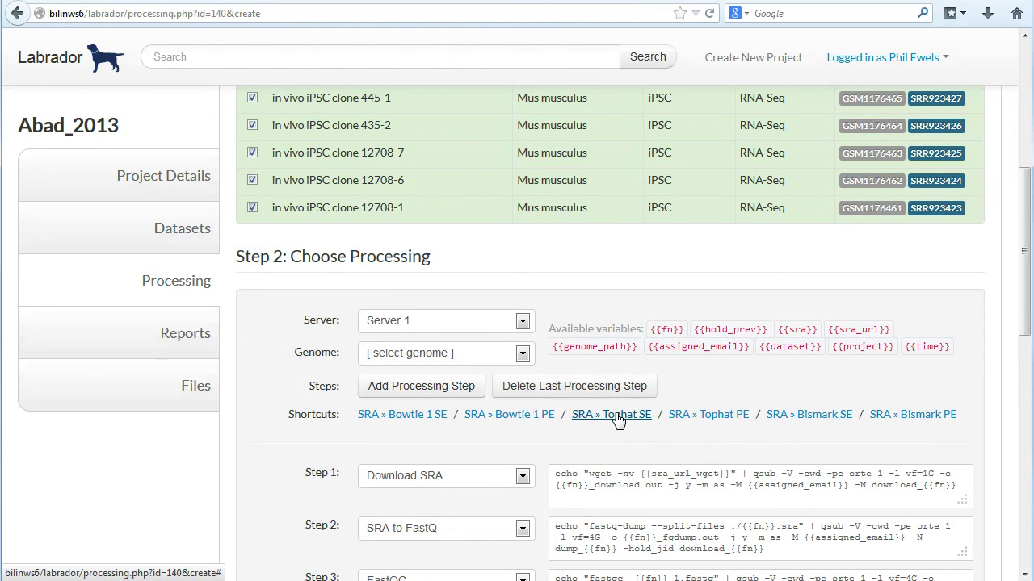
pyautogui.click(474, 326)
pyautogui.click(461, 358)
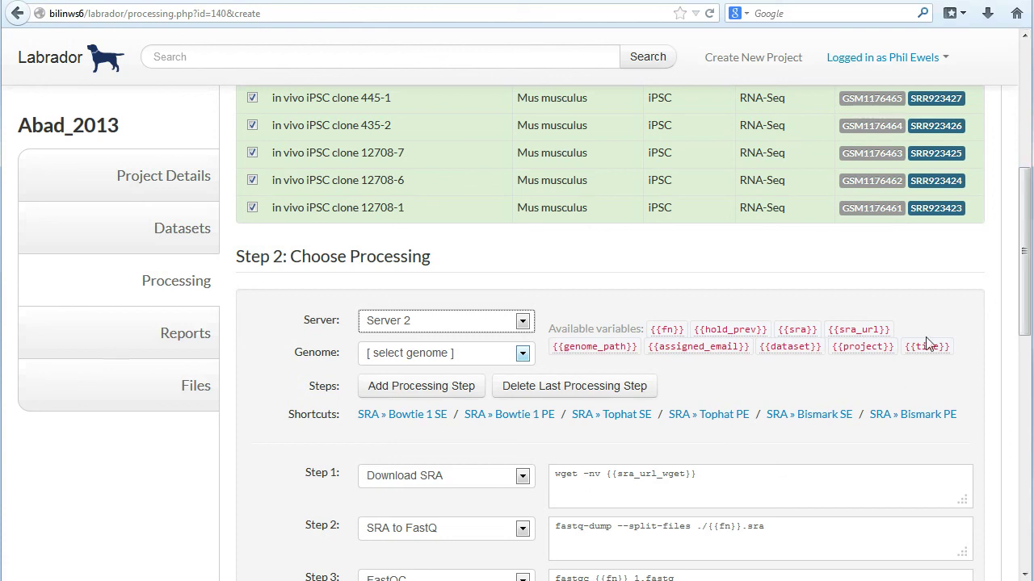
pyautogui.moveTo(1024, 234); pyautogui.dragTo(1004, 245)
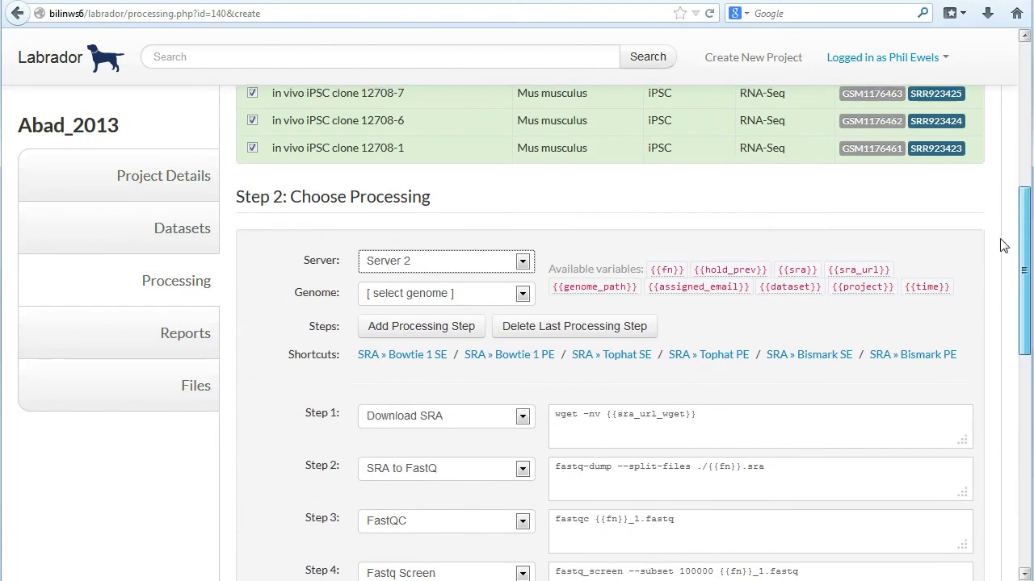
# Choose the Mouse - NCBIM37 genome and save the bash script
pyautogui.click(405, 299)
pyautogui.click(473, 331)
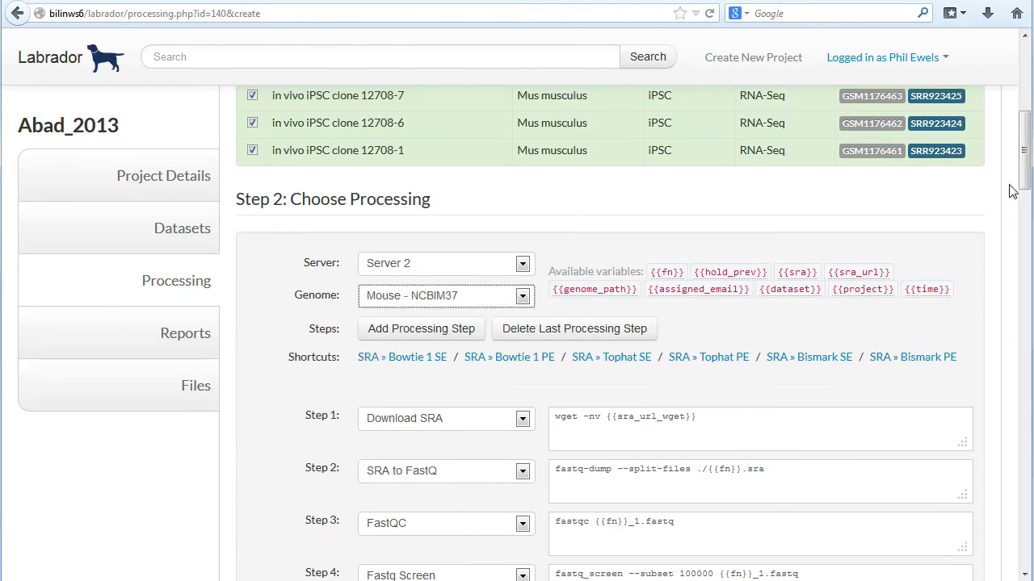
pyautogui.moveTo(1022, 184); pyautogui.dragTo(957, 531)
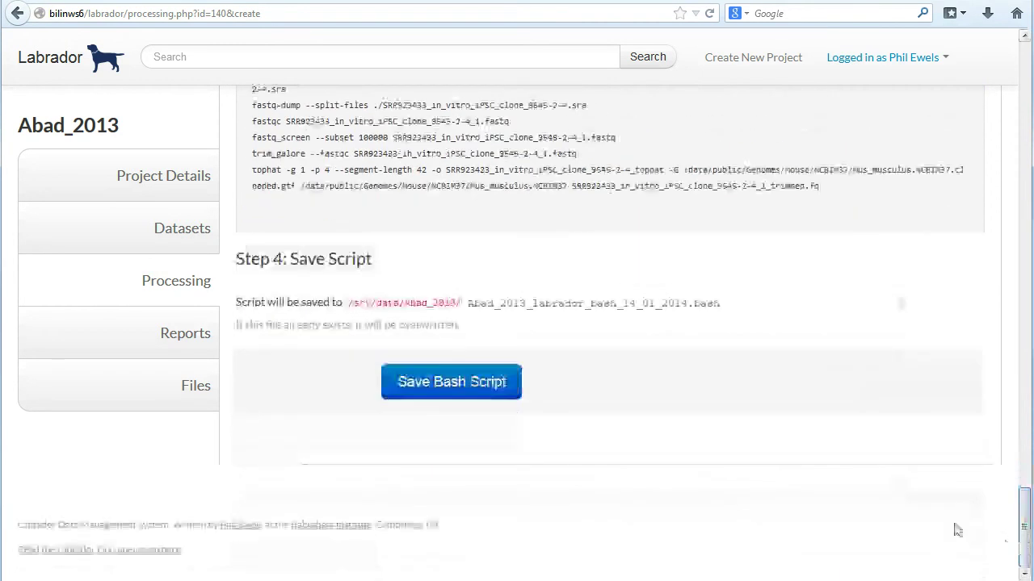
pyautogui.click(449, 390)
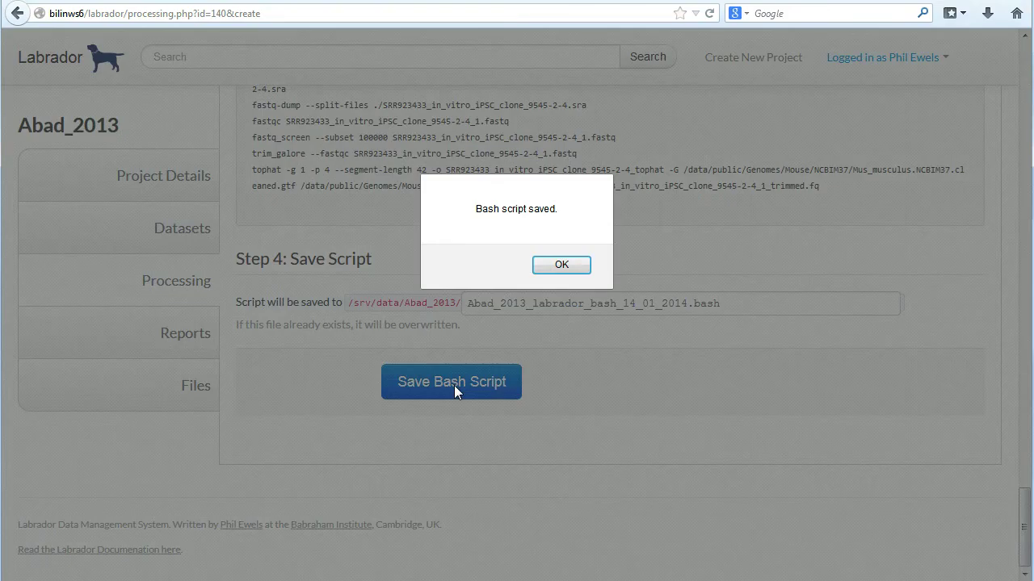
pyautogui.click(561, 265)
# In PuTTY, go up to /srv, list it, then enter data/ and list its contents
pyautogui.hotkey('alt', 'Tab')
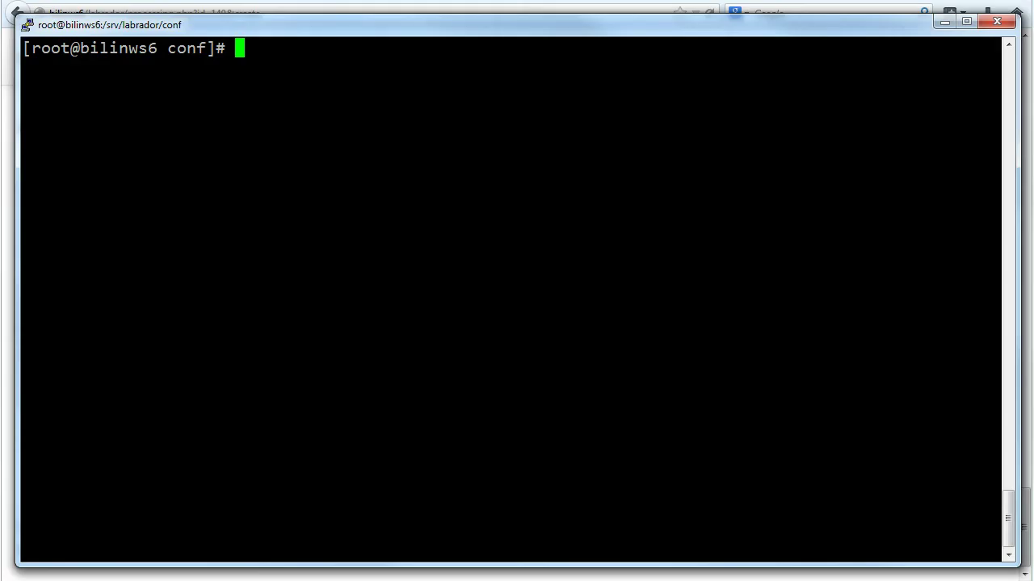
pyautogui.write('cd ../../')
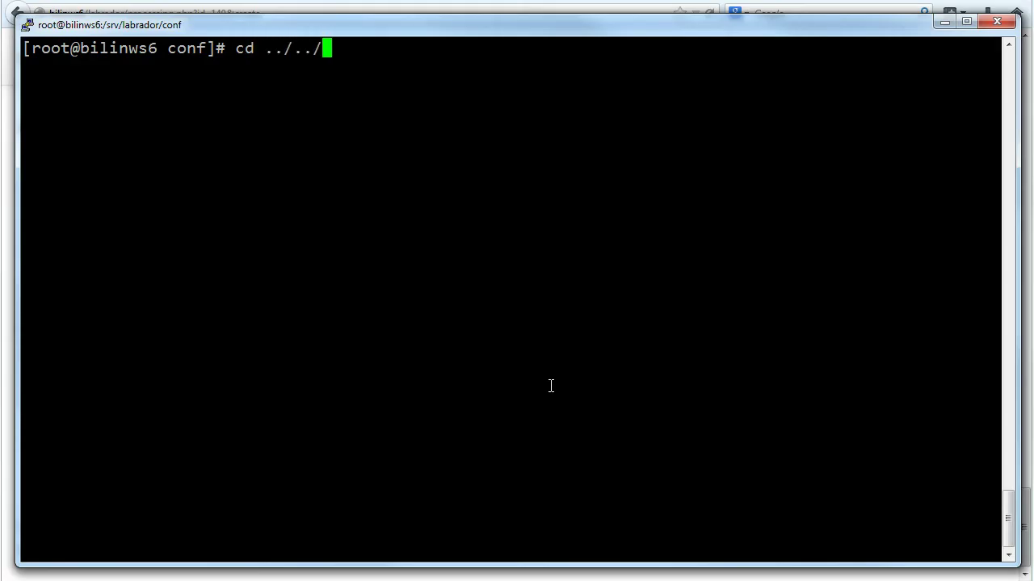
pyautogui.press('Return')
pyautogui.write('ls -l')
pyautogui.press('Return')
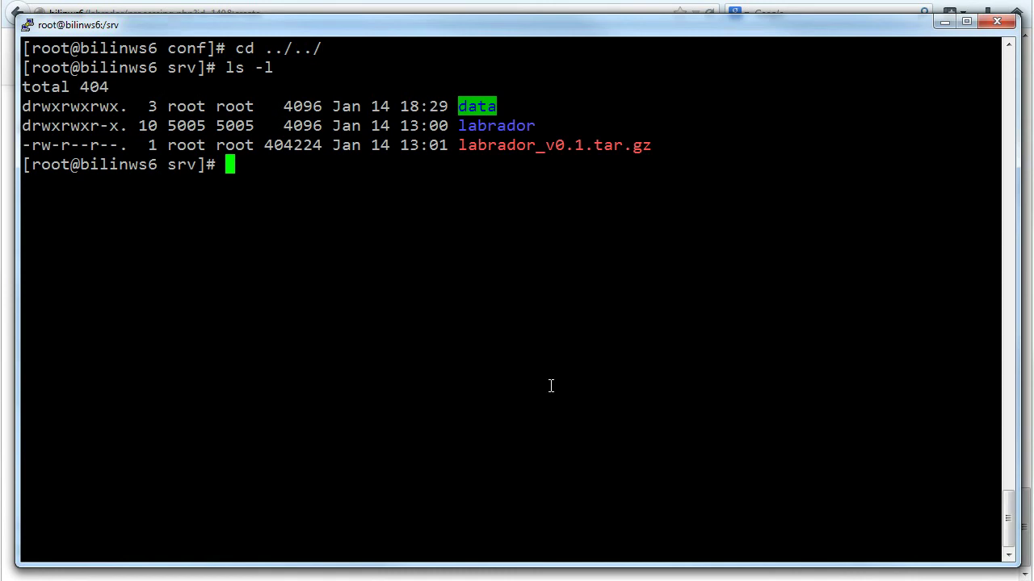
pyautogui.write('cd data/')
pyautogui.press('Return')
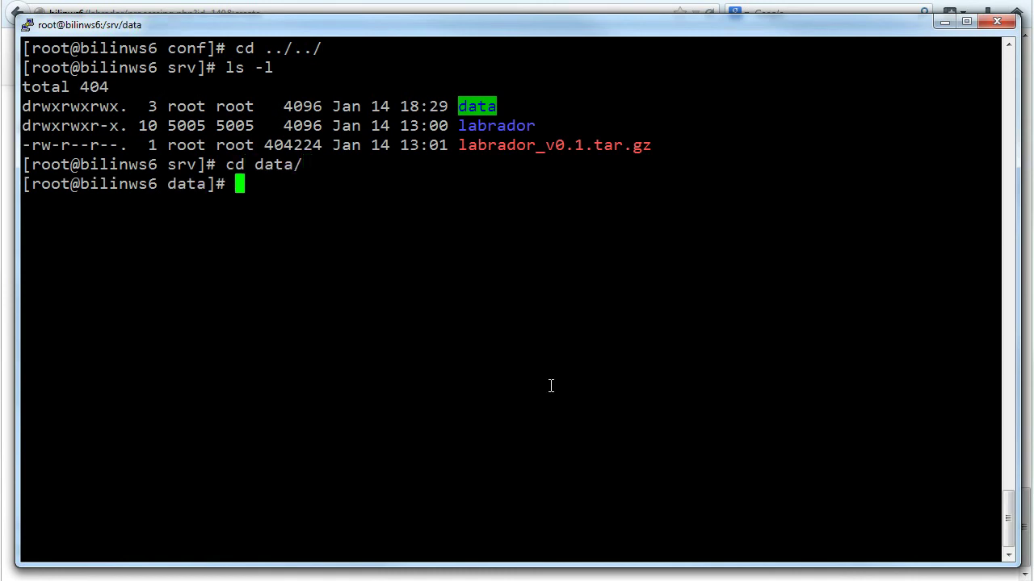
pyautogui.write('ls -l')
pyautogui.press('Return')
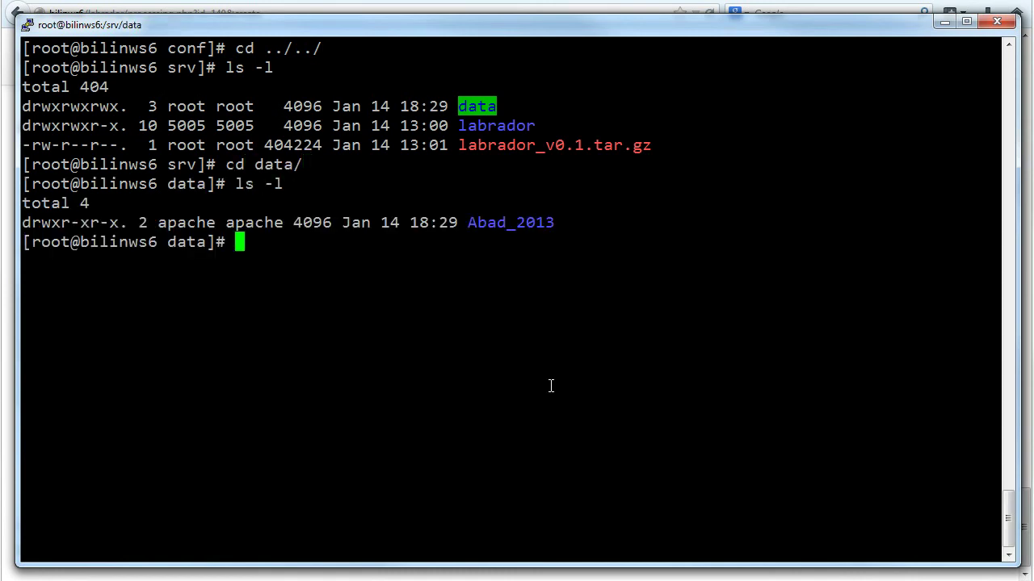
# Enter Abad_2013, list its files, and page through the saved .bash script with less
pyautogui.write('cd Aba')
pyautogui.press('Tab')
pyautogui.press('Return')
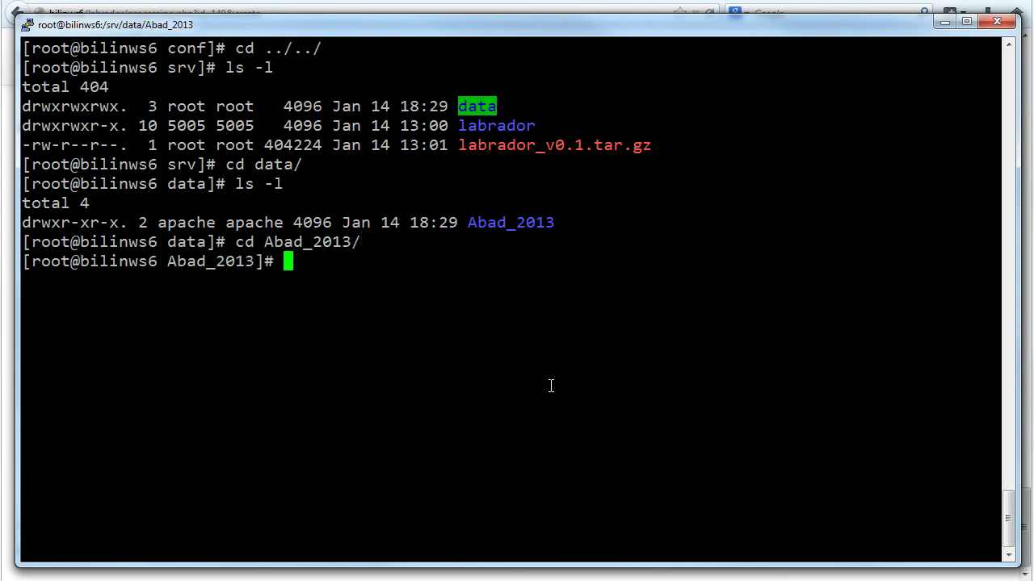
pyautogui.write('ls -l')
pyautogui.press('Return')
pyautogui.write('less Avb')
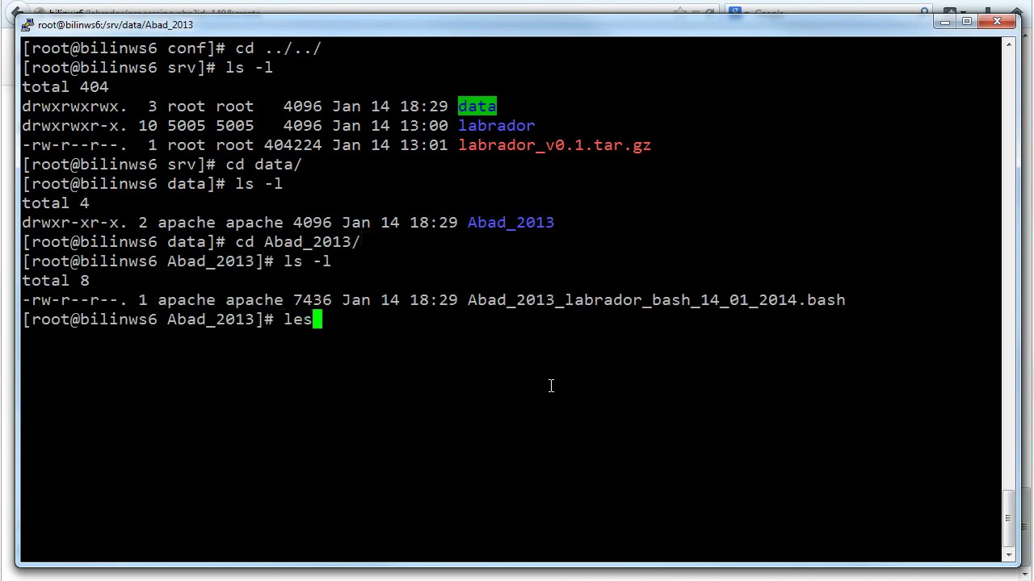
pyautogui.press('BackSpace')
pyautogui.press('BackSpace')
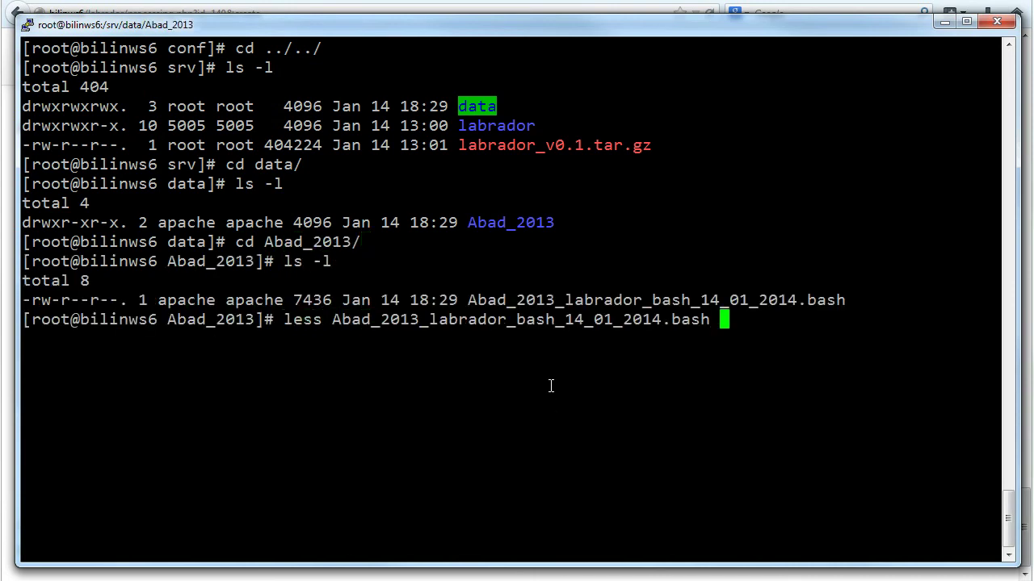
pyautogui.press('Return')
pyautogui.press('space')
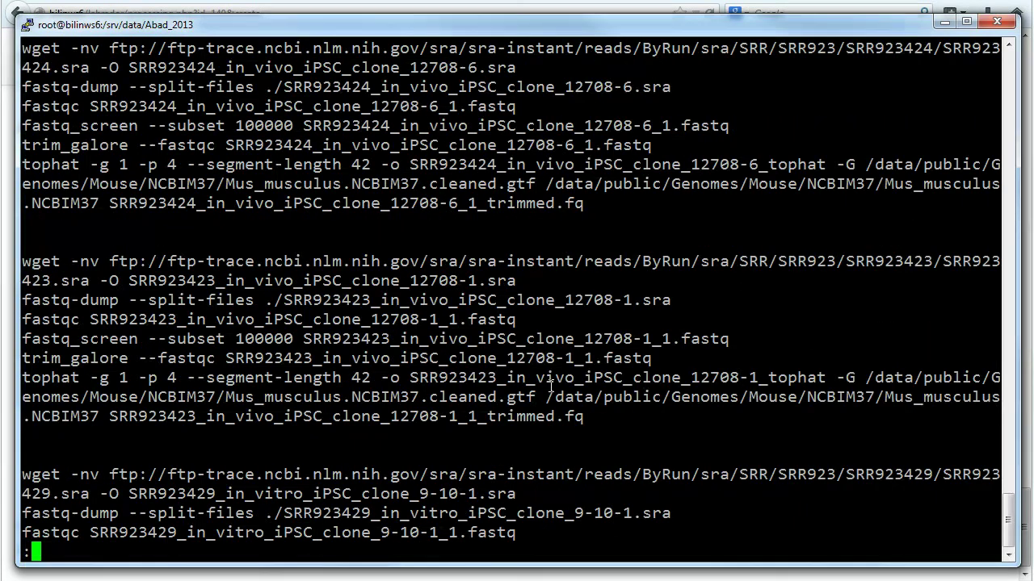
# Quit the script viewer and clear the terminal to a fresh prompt
pyautogui.write('qclear')
pyautogui.press('Return')
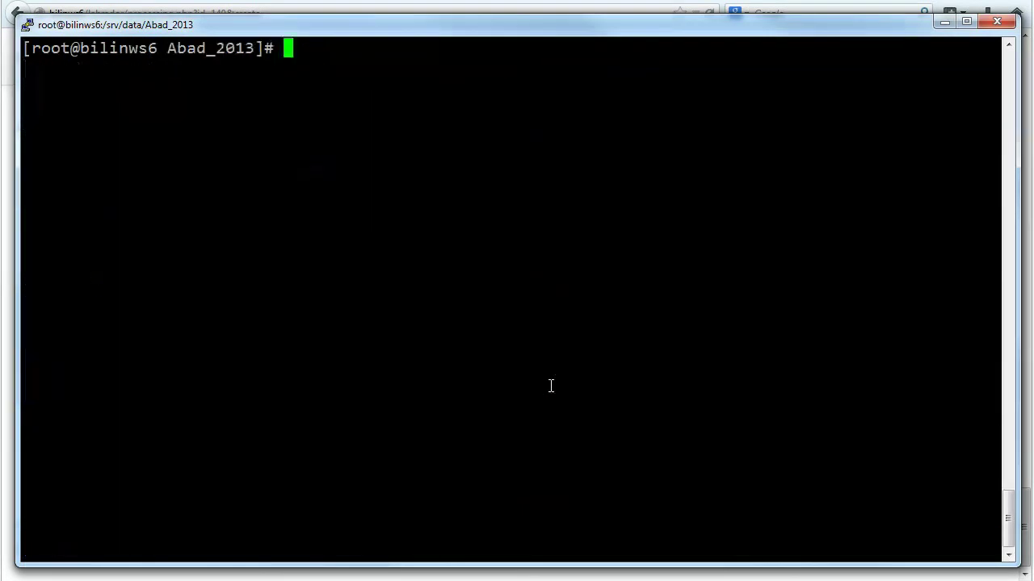